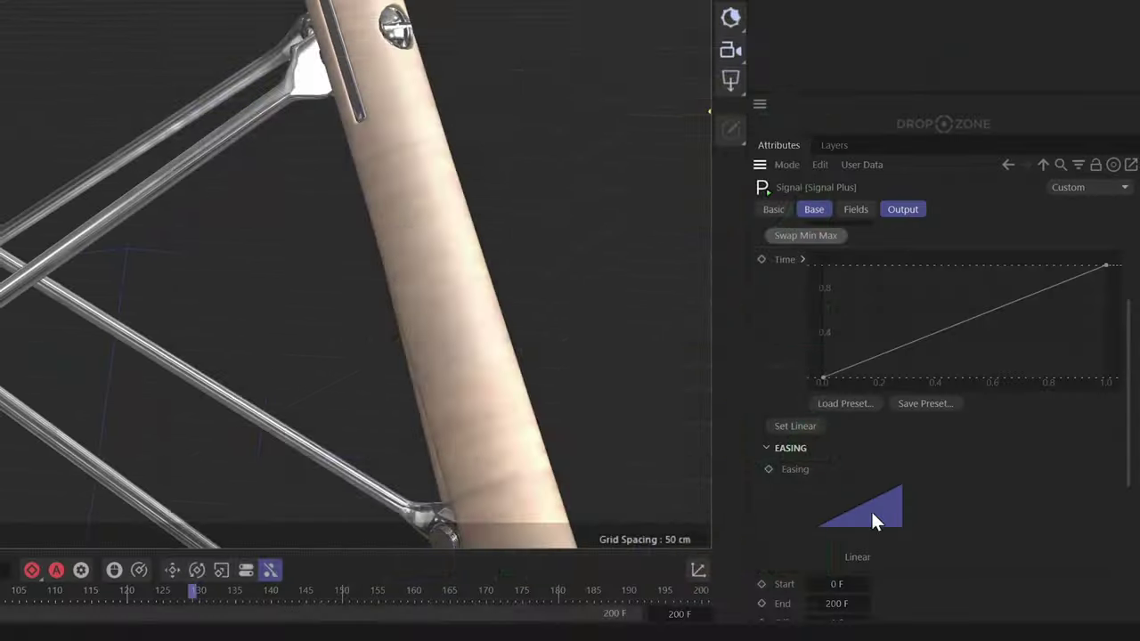
- Open the Signal Plus easing presets list to preview the available curves
{"action": "left_click", "coordinate": [871, 510]}
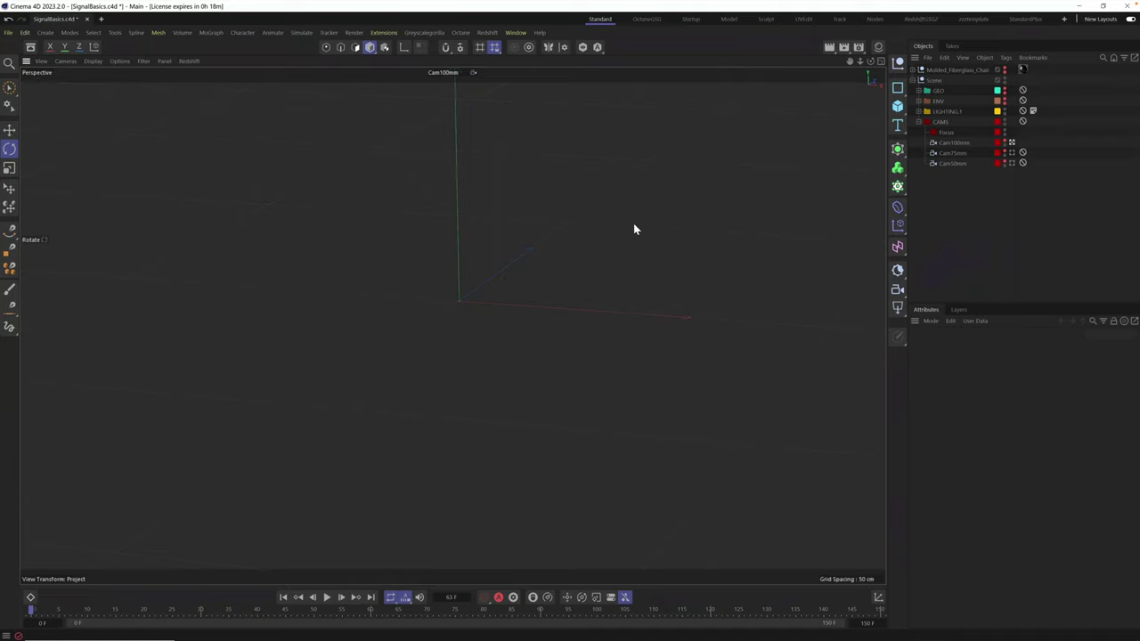
- Add a Cube primitive and give it a Signal Plus tag driving Rotation
{"action": "left_click", "coordinate": [898, 106]}
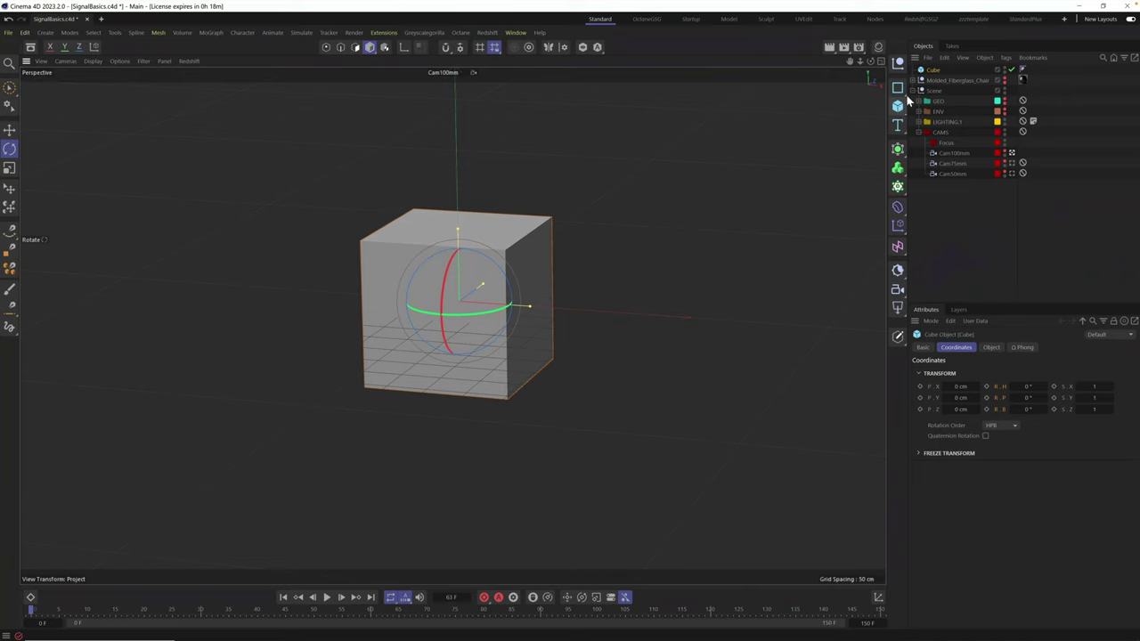
{"action": "left_click", "coordinate": [424, 33]}
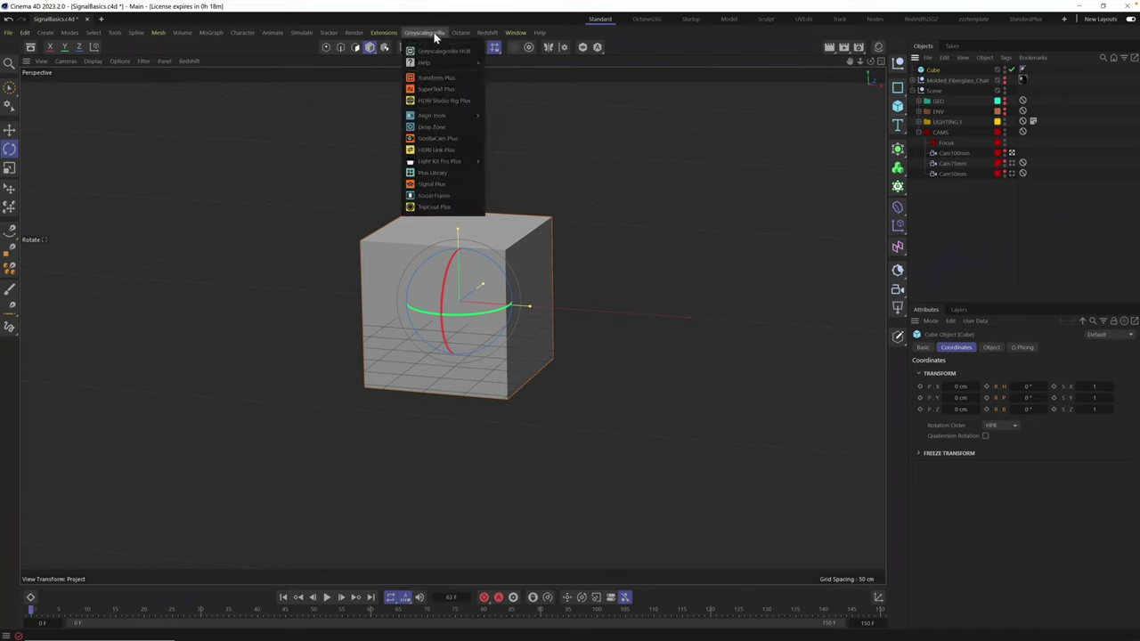
{"action": "left_click", "coordinate": [445, 186]}
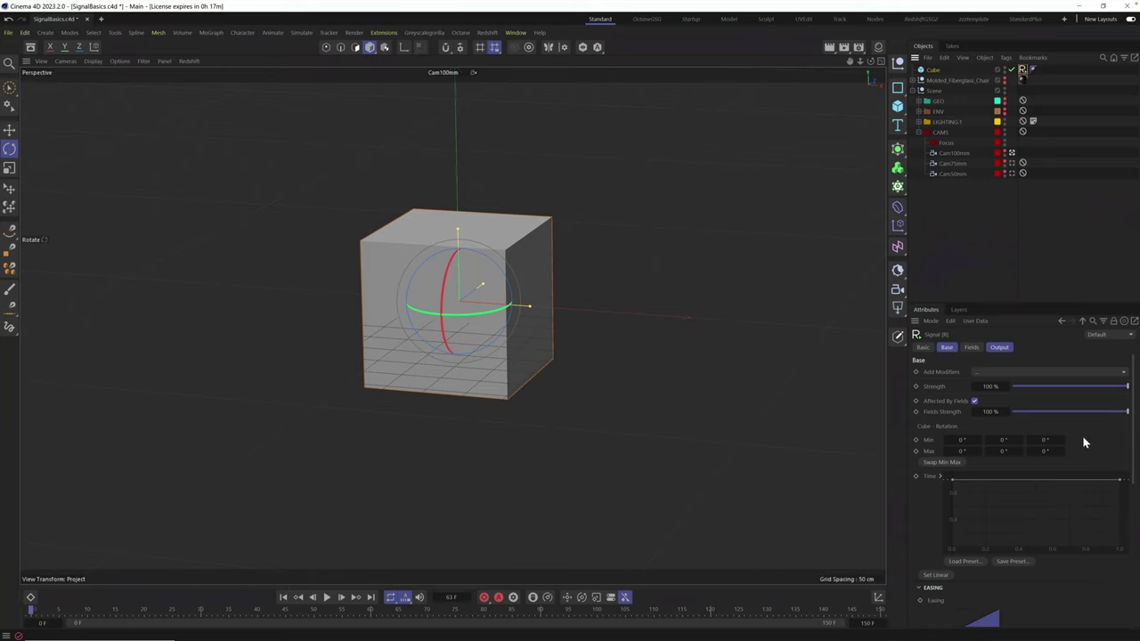
{"action": "scroll", "coordinate": [1136, 389], "scroll_direction": "down", "scroll_amount": 5}
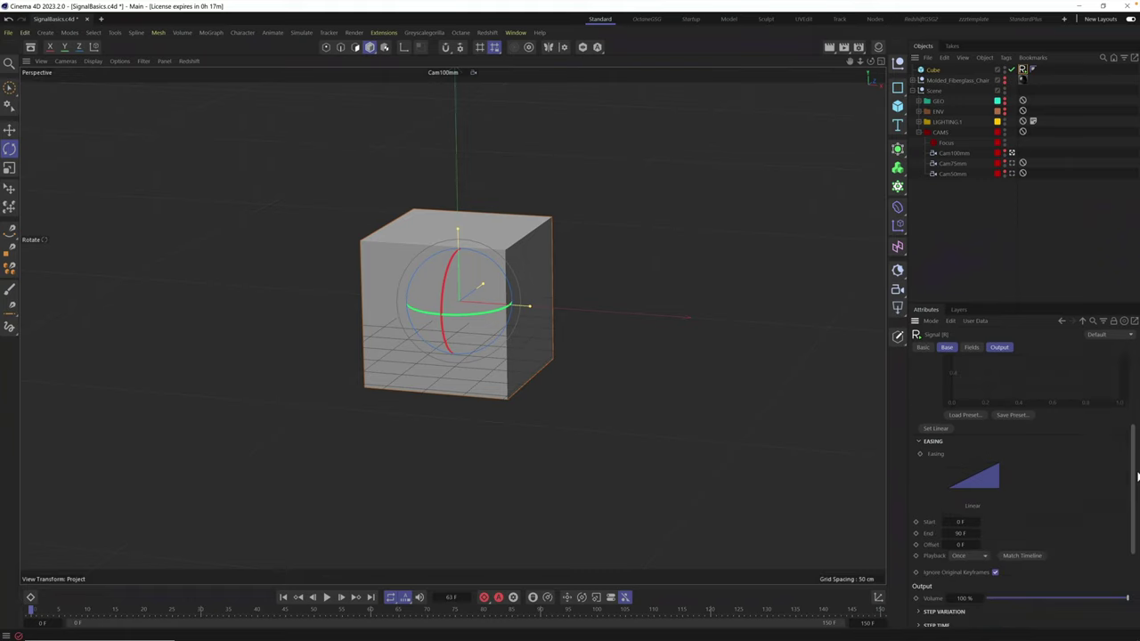
{"action": "scroll", "coordinate": [1135, 389], "scroll_direction": "up", "scroll_amount": 5}
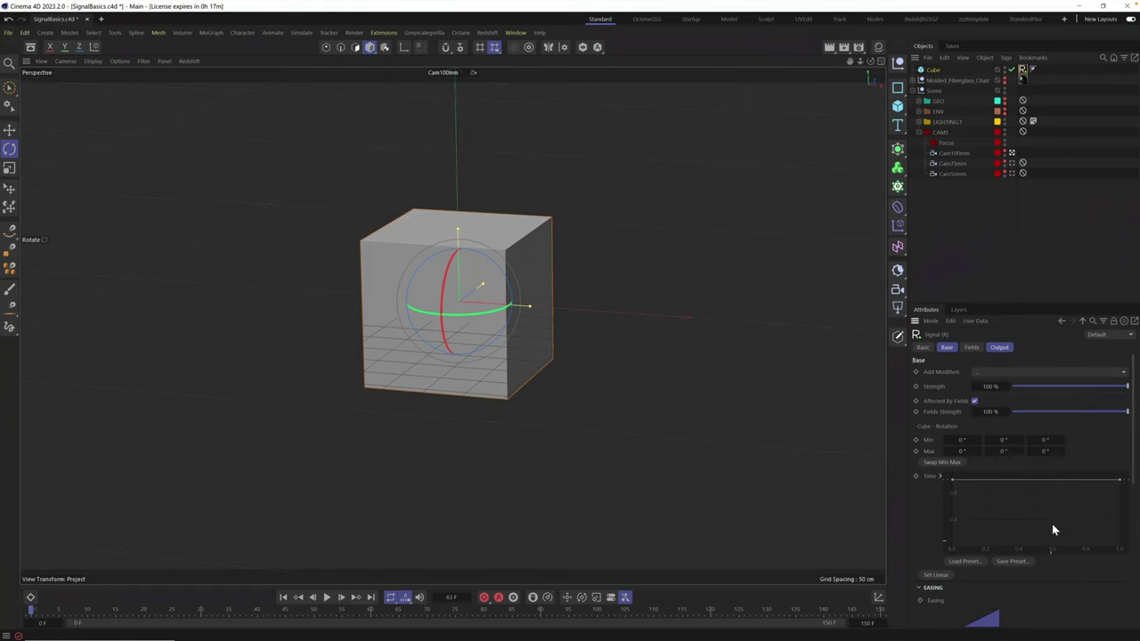
- Add a Noise modifier to the rotation signal with 90° variation on H, P and B
{"action": "left_click", "coordinate": [988, 374]}
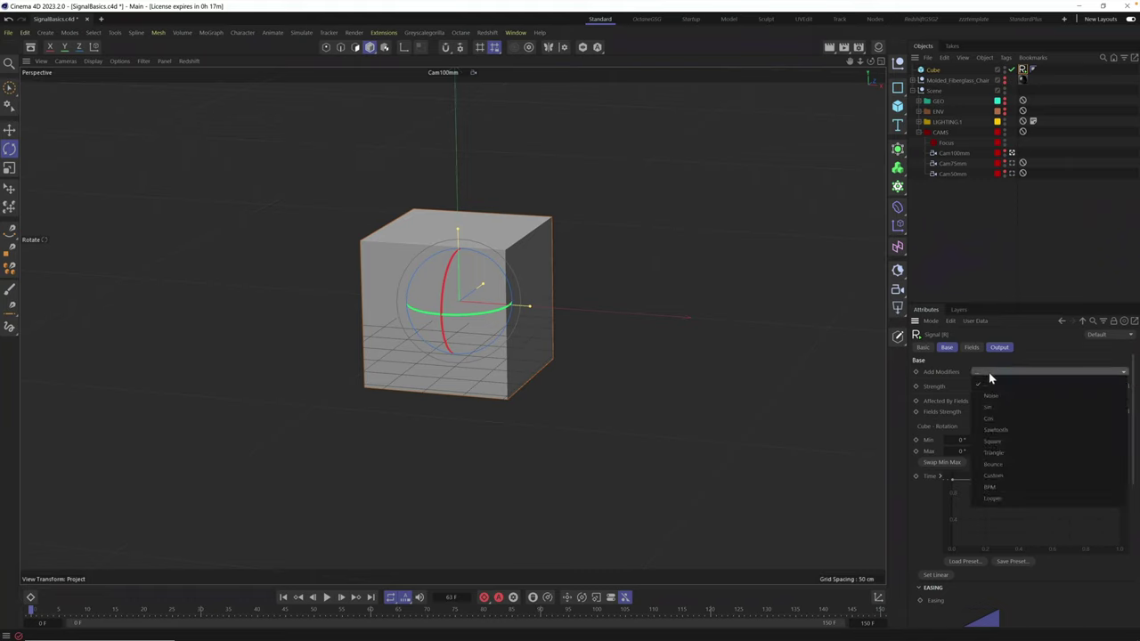
{"action": "left_click", "coordinate": [993, 396]}
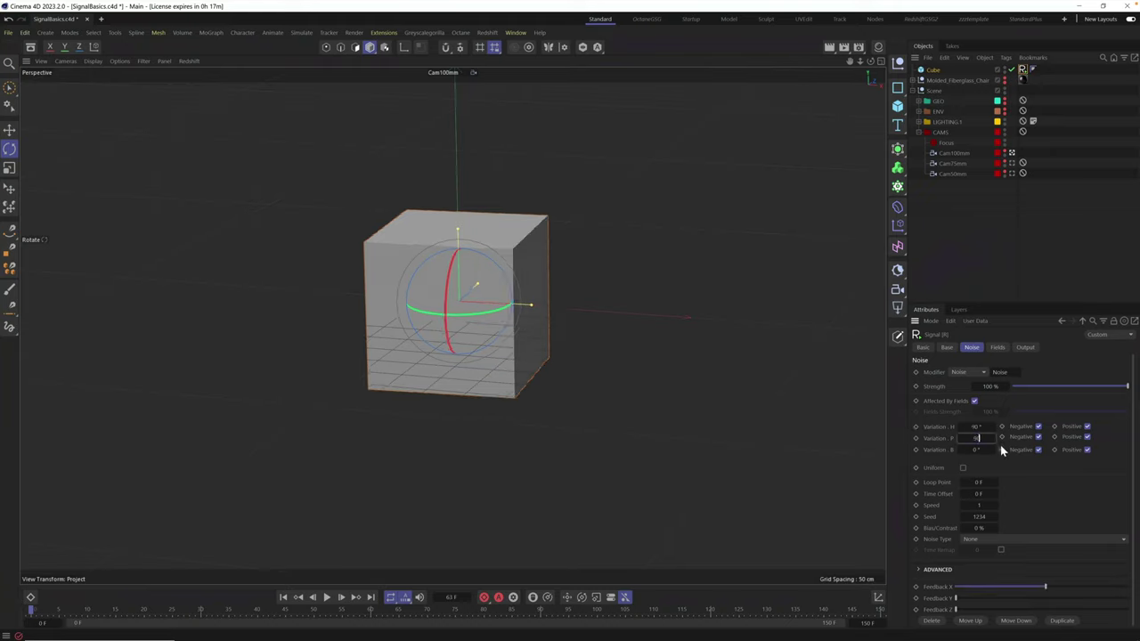
{"action": "key", "text": "Tab"}
{"action": "type", "text": "90"}
{"action": "key", "text": "Return"}
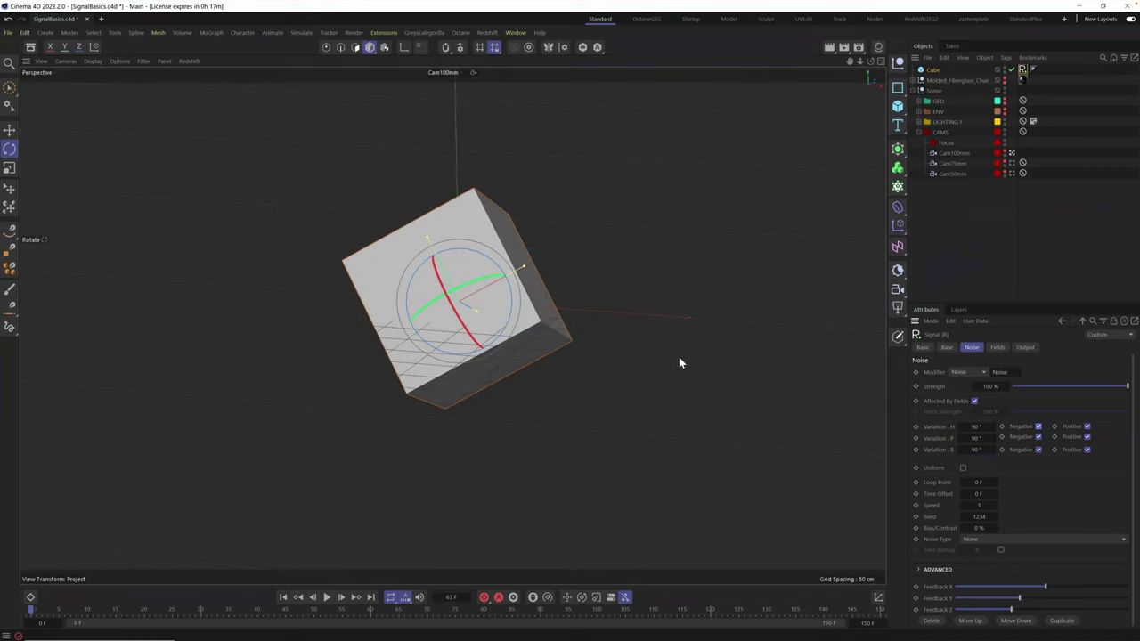
- Play the animation and set the noise Loop Point to 150 F
{"action": "left_click", "coordinate": [326, 597]}
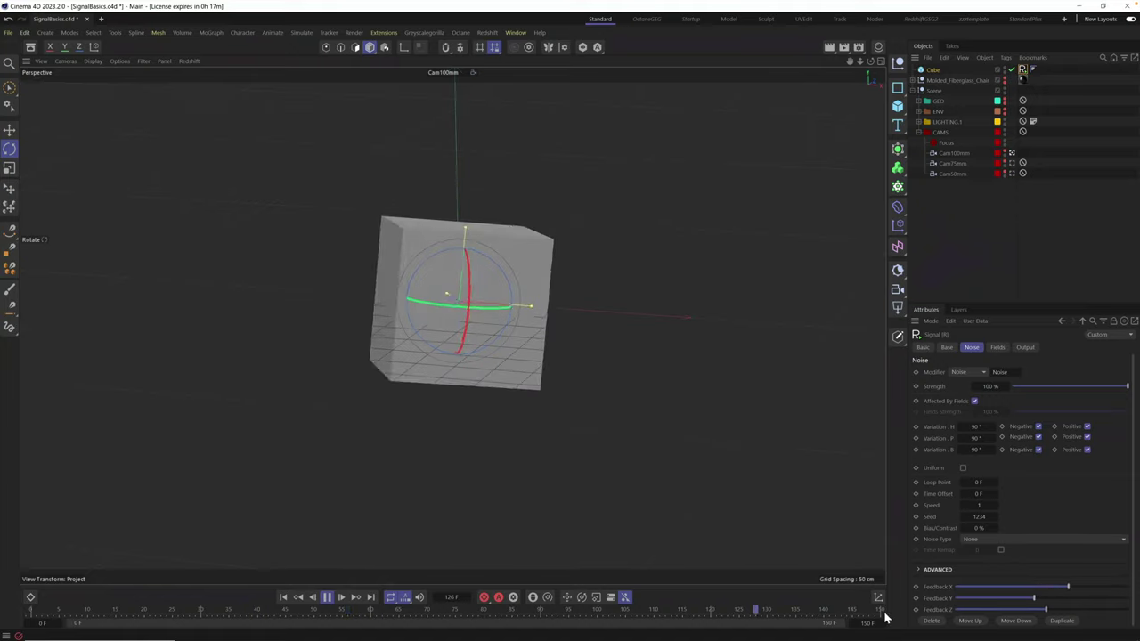
{"action": "left_click", "coordinate": [995, 482]}
{"action": "type", "text": "15"}
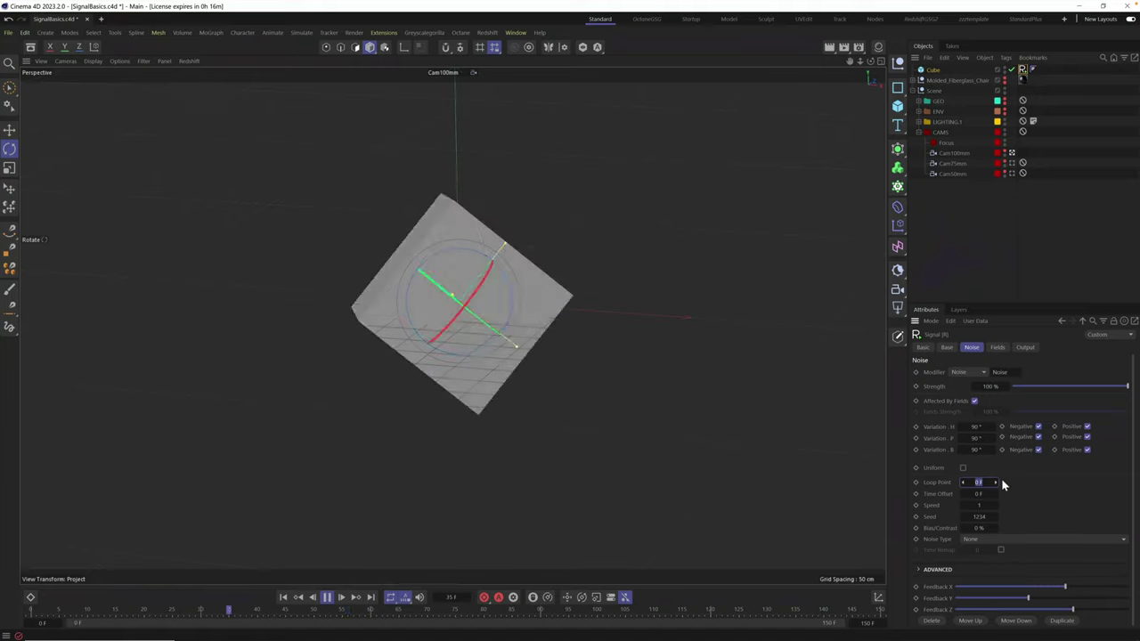
{"action": "key", "text": "Return"}
{"action": "type", "text": "0"}
{"action": "key", "text": "Return"}
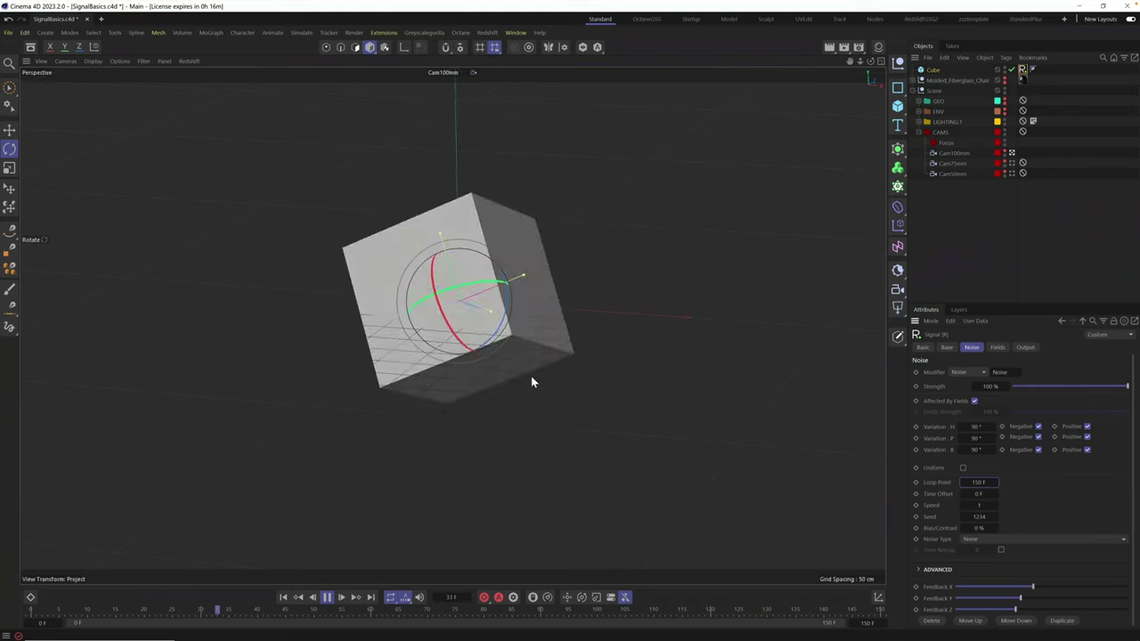
- Turn the Negative options for H, P and B off, then back on
{"action": "left_click", "coordinate": [1038, 426]}
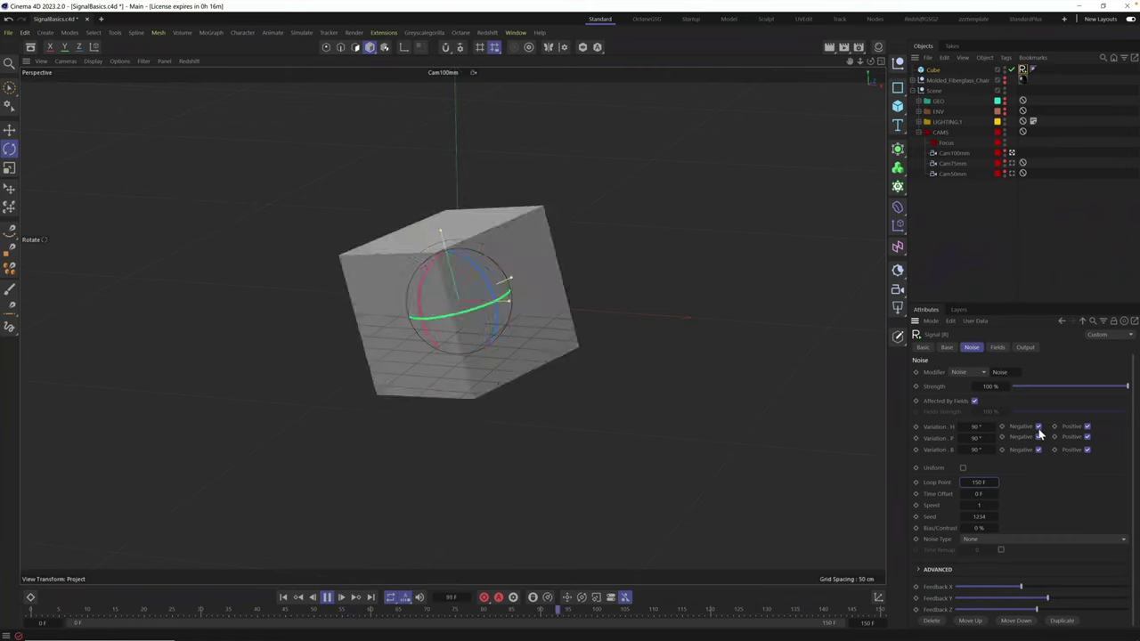
{"action": "left_click", "coordinate": [1038, 437]}
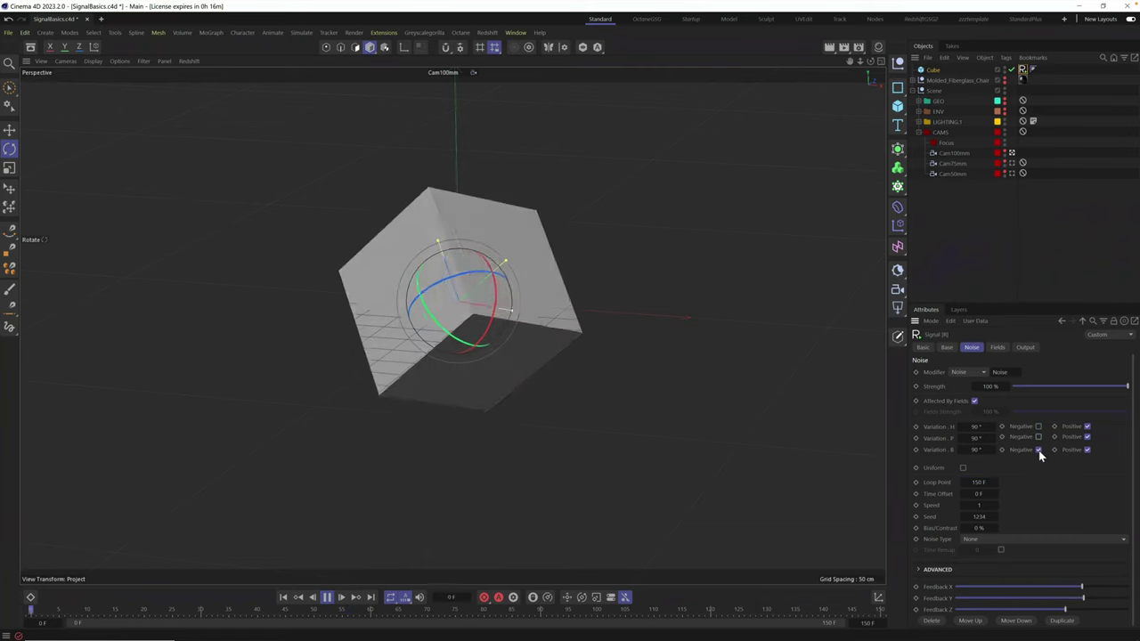
{"action": "left_click", "coordinate": [1038, 449]}
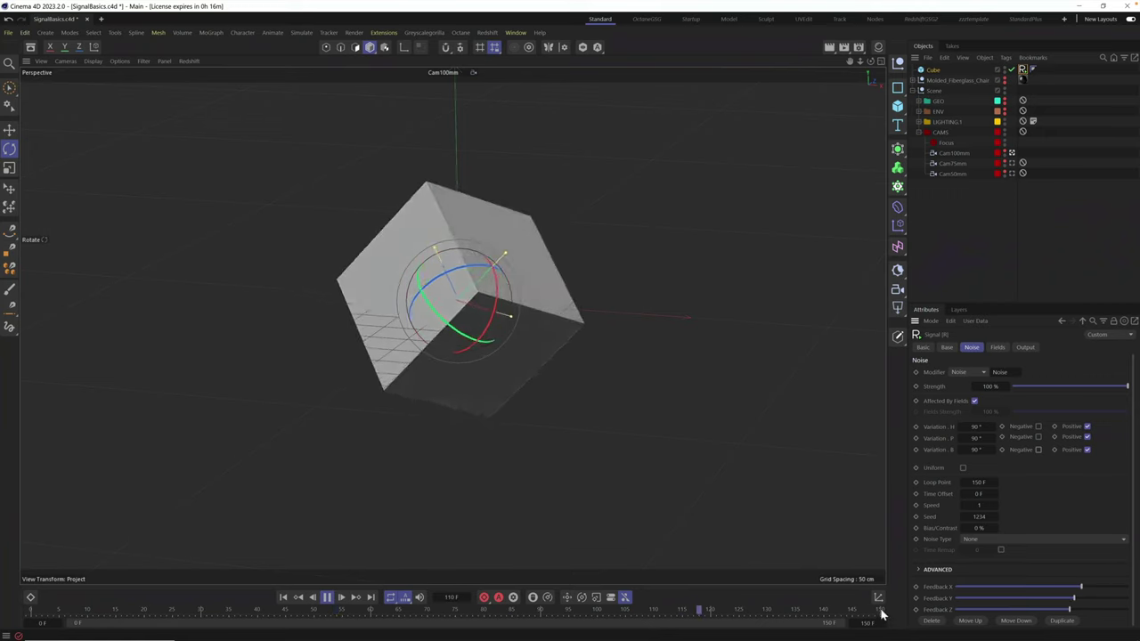
{"action": "left_click", "coordinate": [1038, 427]}
{"action": "left_click", "coordinate": [1039, 437]}
{"action": "left_click", "coordinate": [1038, 449]}
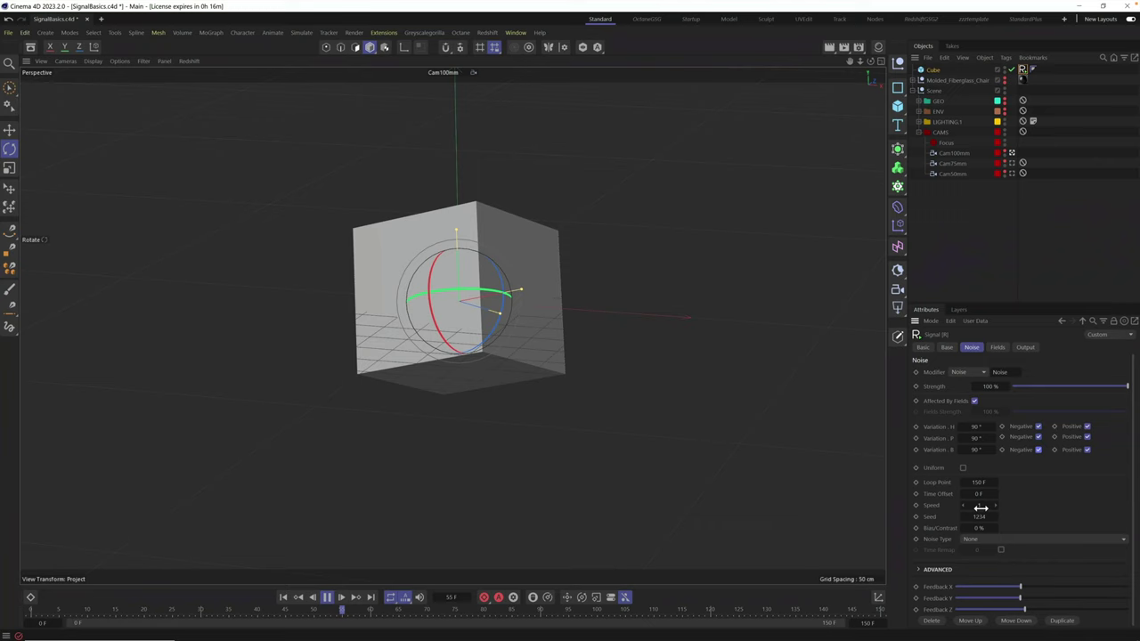
- Try noise Speed 0.5 and Bias/Contrast 100%, then return Bias/Contrast to 0%
{"action": "type", "text": "0.5"}
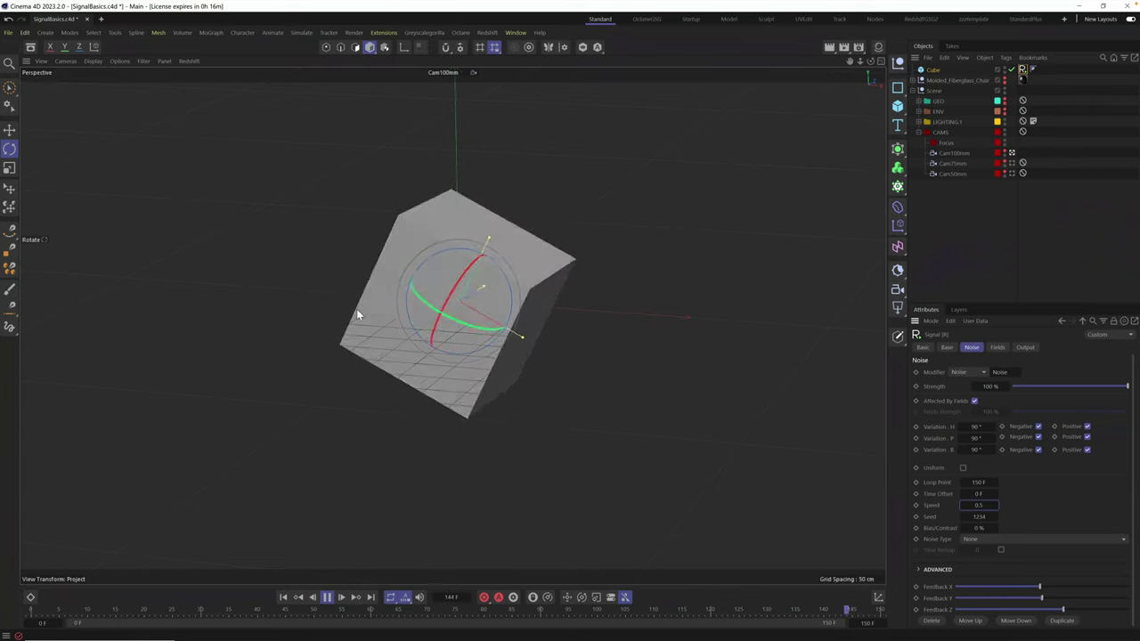
{"action": "scroll", "coordinate": [994, 516], "scroll_direction": "up", "scroll_amount": 3}
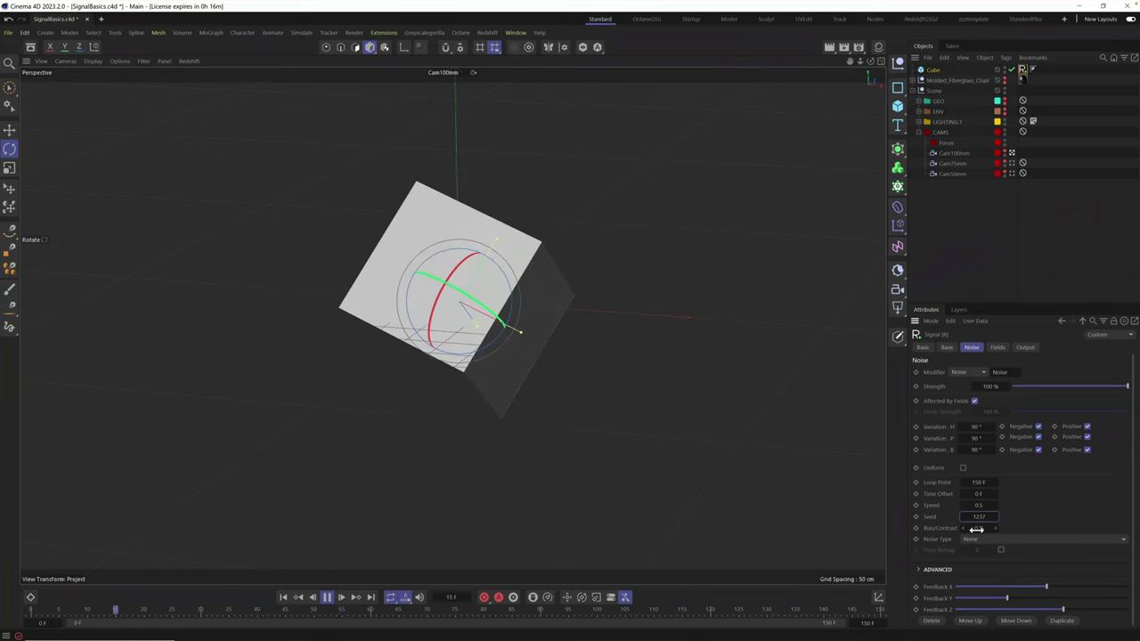
{"action": "left_click_drag", "start_coordinate": [977, 528], "coordinate": [1021, 443]}
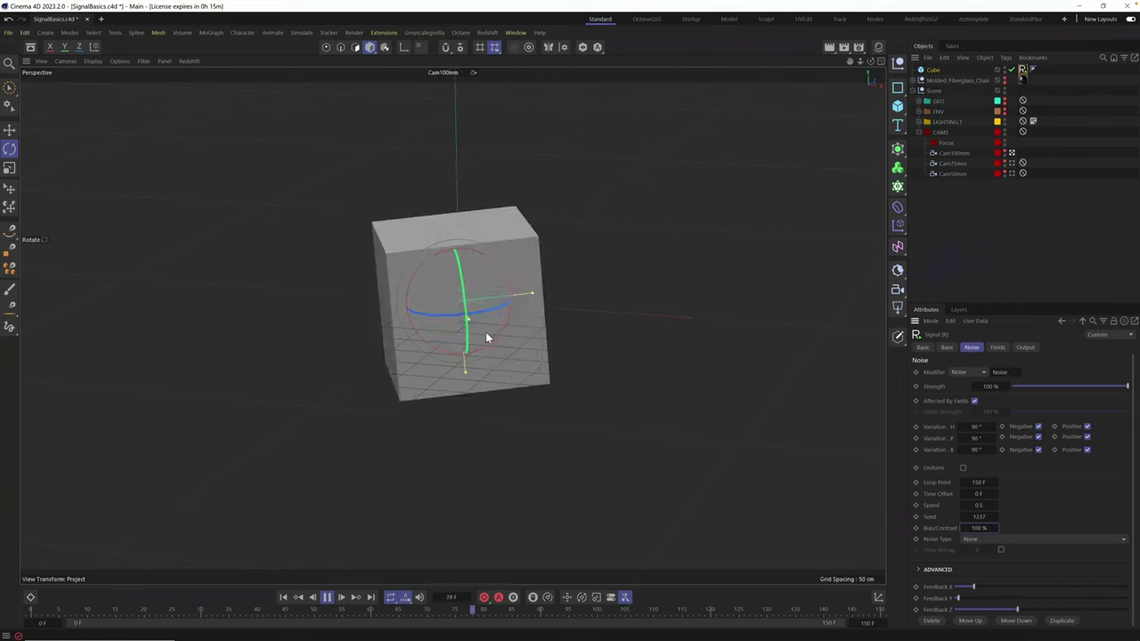
{"action": "type", "text": "0"}
{"action": "key", "text": "Return"}
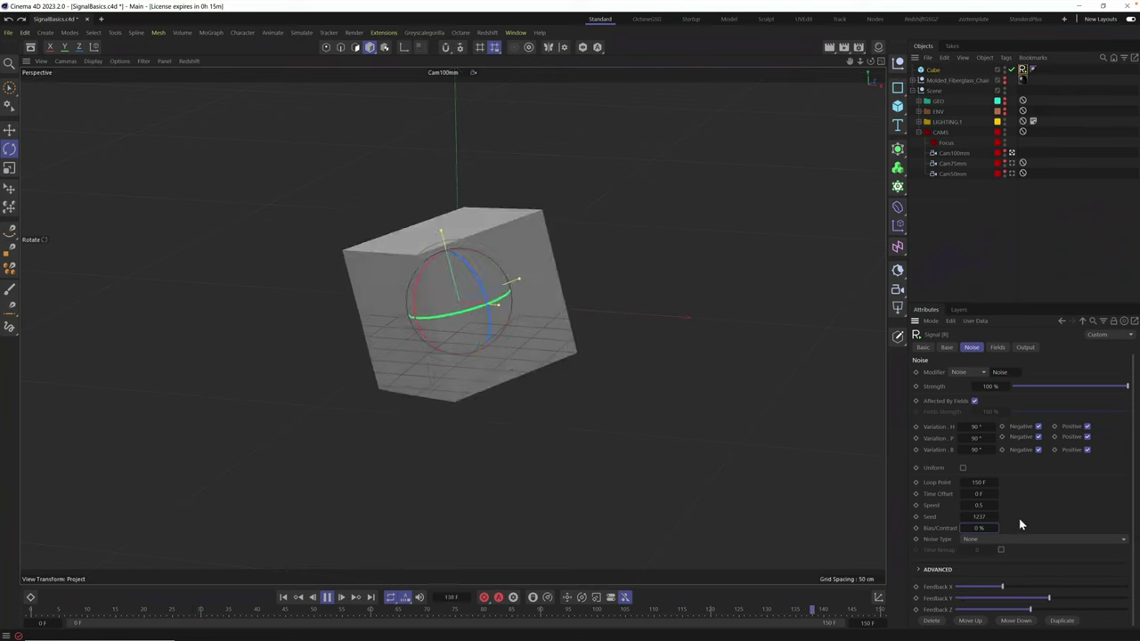
- Keep Noise Type at None, reset Speed to 1, stop playback and select the Cube
{"action": "left_click", "coordinate": [1027, 540]}
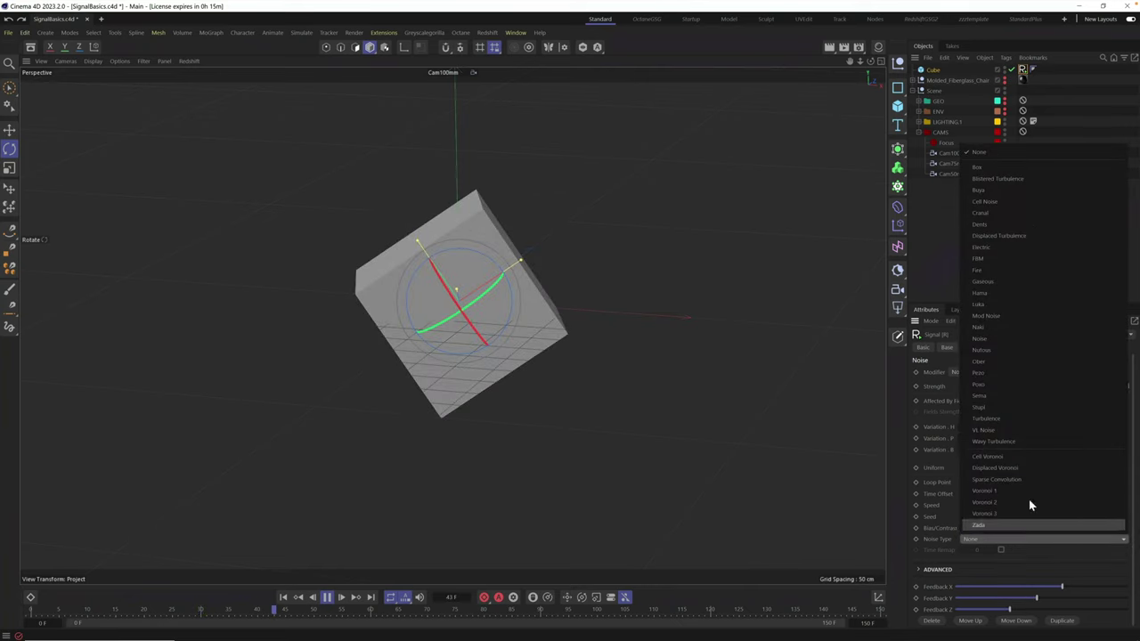
{"action": "left_click", "coordinate": [946, 240]}
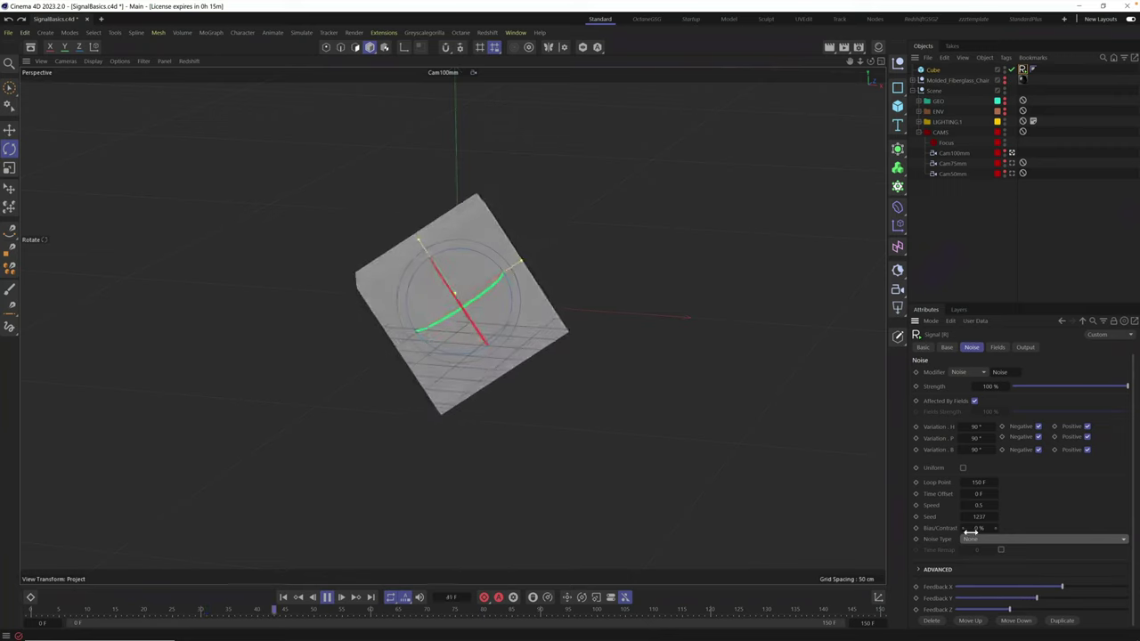
{"action": "left_click", "coordinate": [982, 506]}
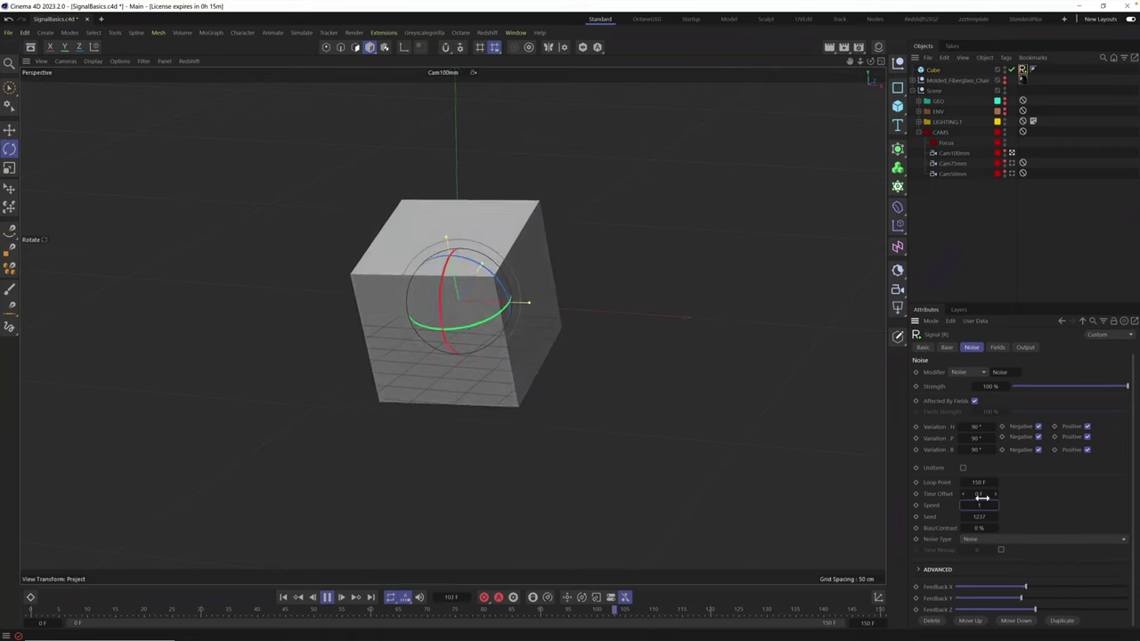
{"action": "left_click", "coordinate": [327, 598]}
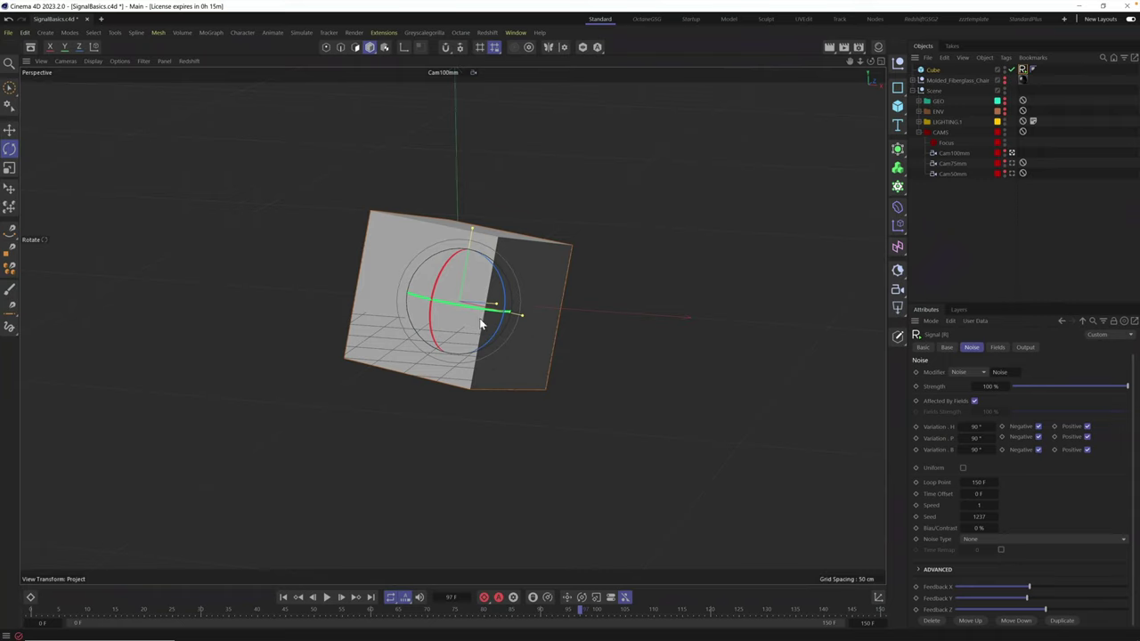
{"action": "left_click", "coordinate": [932, 71]}
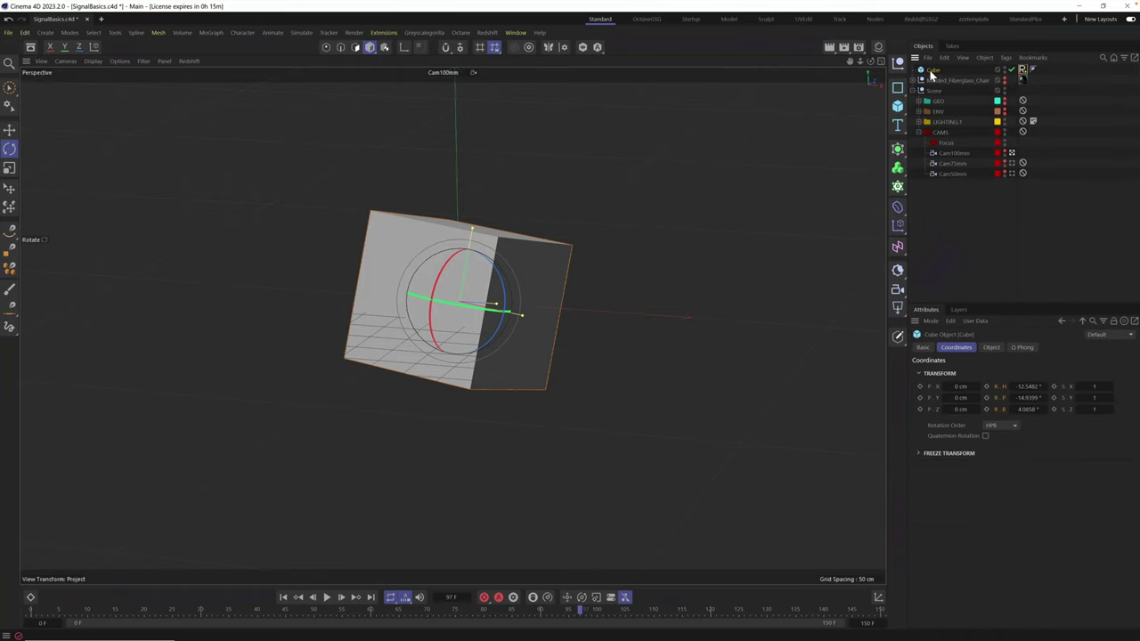
- Add a second Signal tag driving the Cube's position, with a Noise modifier
{"action": "left_click", "coordinate": [428, 33]}
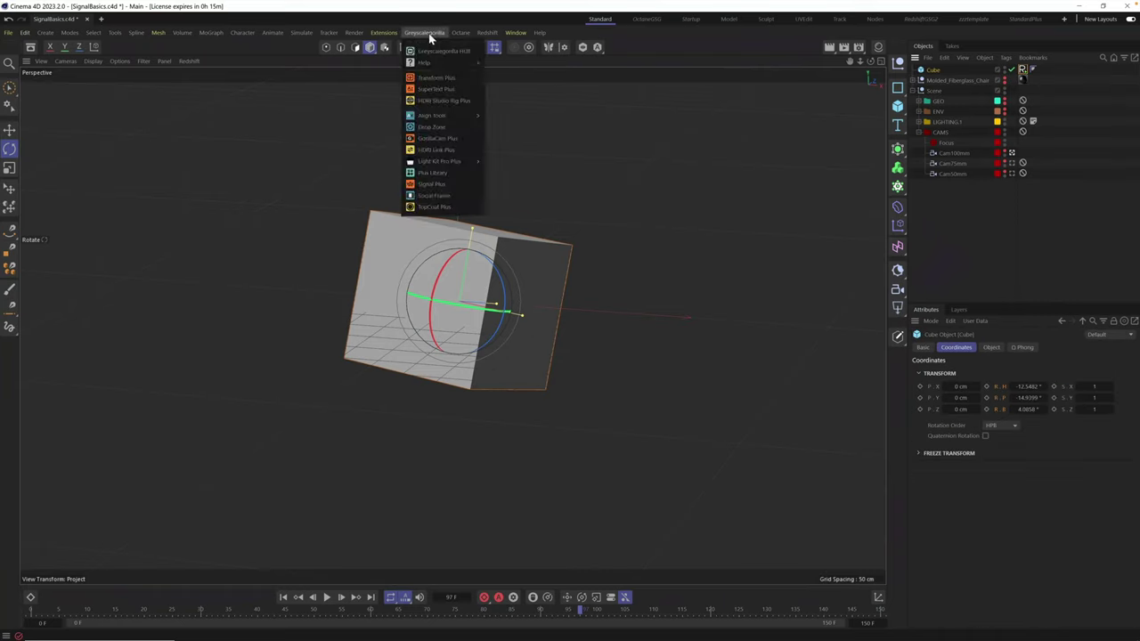
{"action": "left_click", "coordinate": [464, 185]}
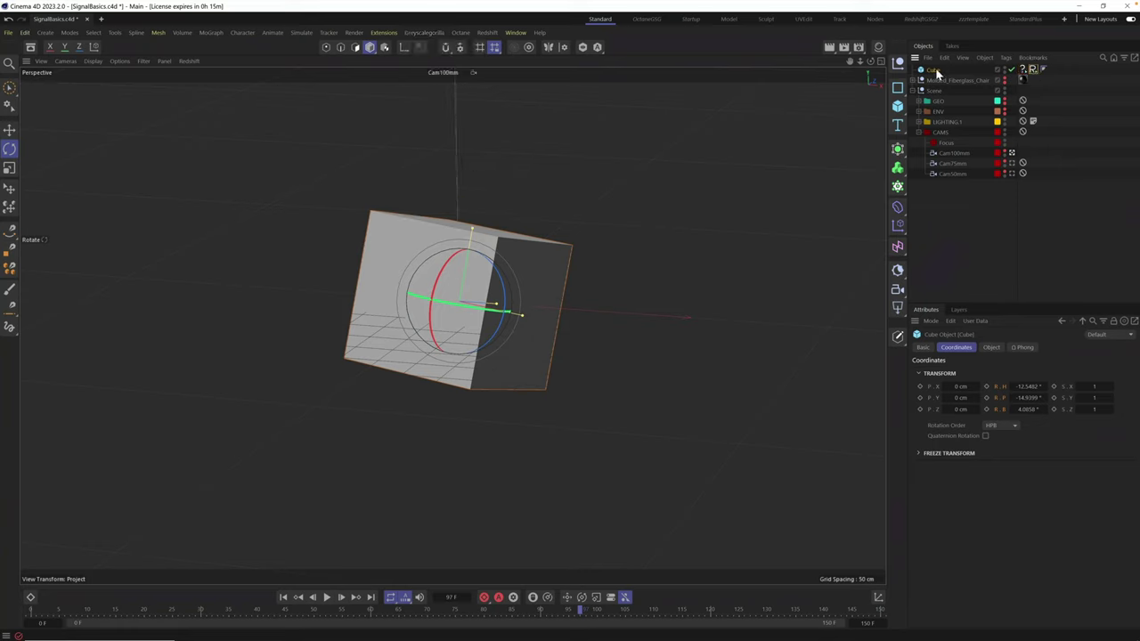
{"action": "left_click_drag", "start_coordinate": [931, 400], "coordinate": [1024, 71]}
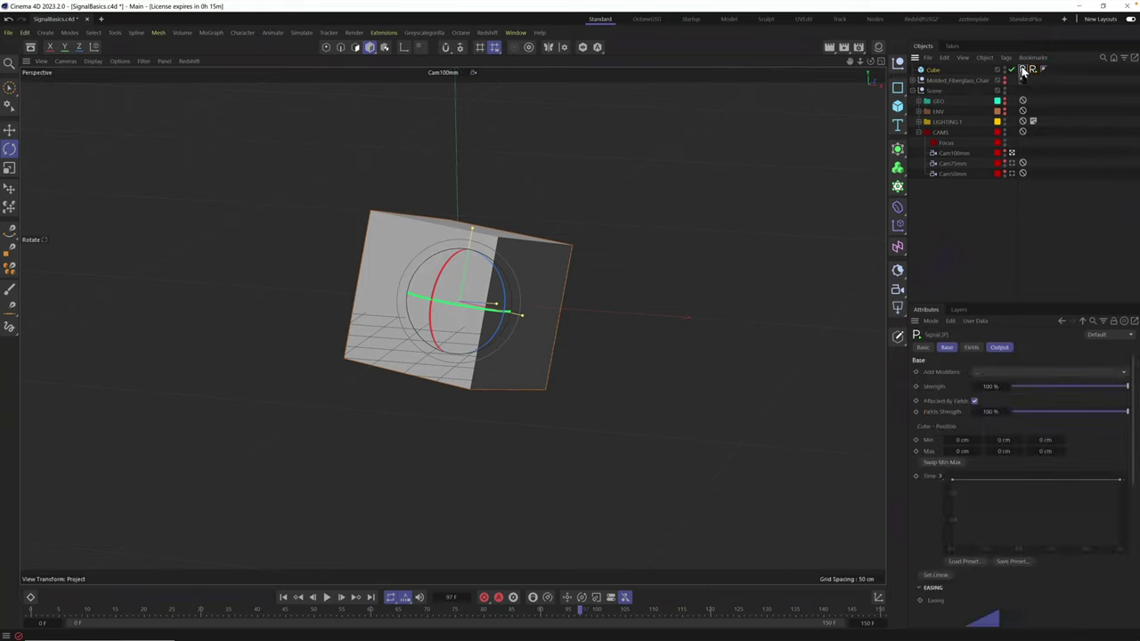
{"action": "left_click", "coordinate": [976, 369]}
{"action": "left_click", "coordinate": [1001, 396]}
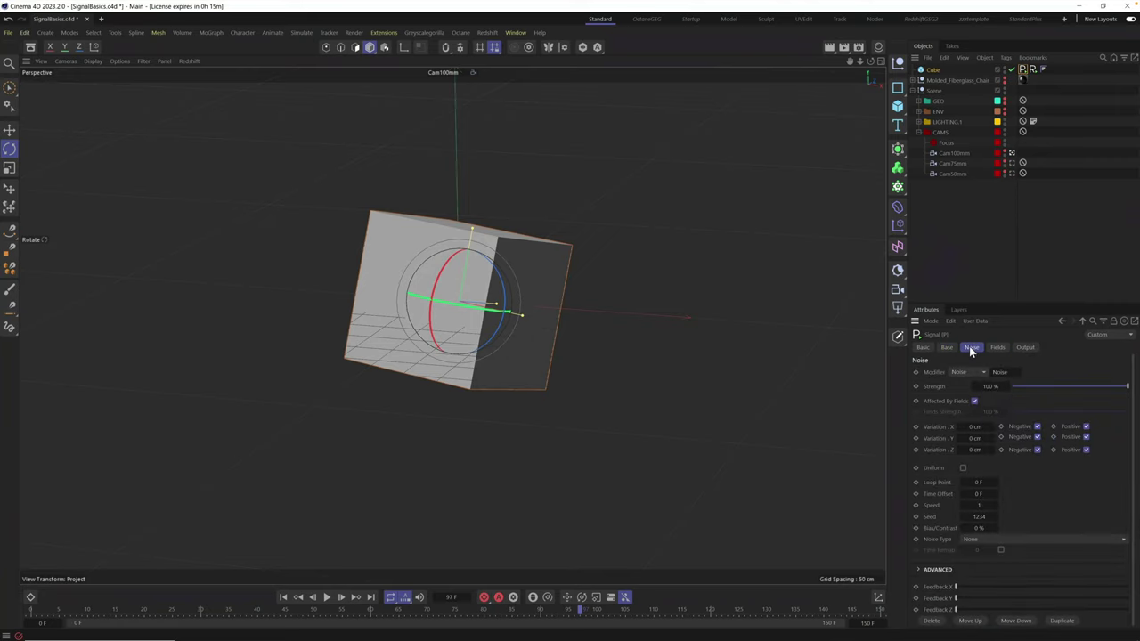
- Set the position noise to 100 cm variation on X, Y and Z with a 150 F loop point
{"action": "left_click_drag", "start_coordinate": [976, 428], "coordinate": [1014, 449]}
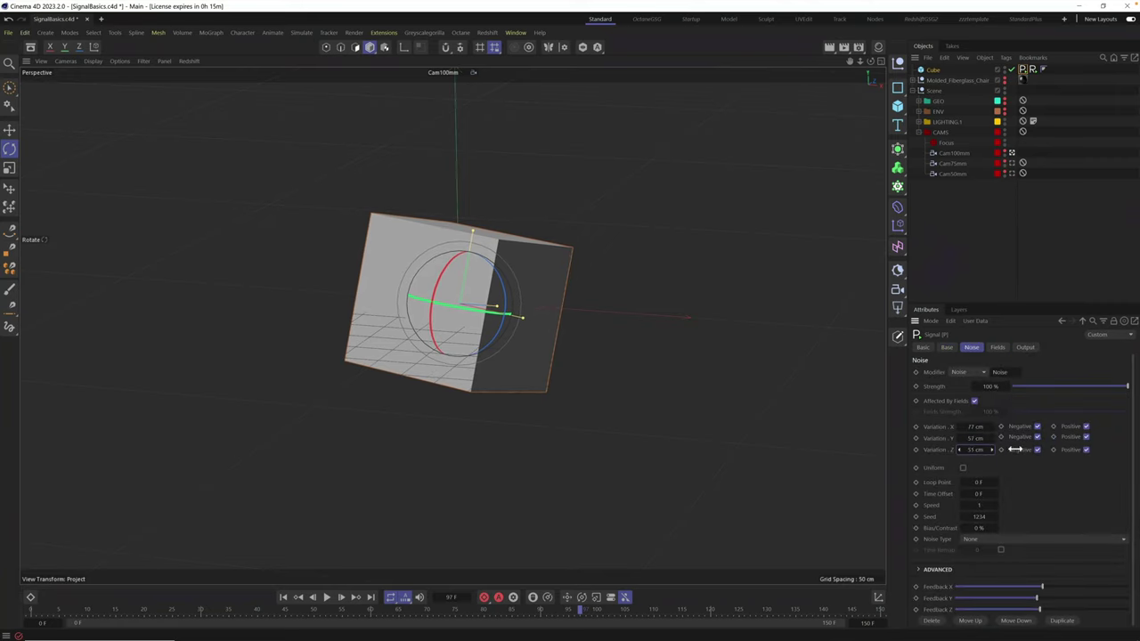
{"action": "left_click", "coordinate": [976, 426]}
{"action": "type", "text": "100"}
{"action": "key", "text": "Tab"}
{"action": "type", "text": "100"}
{"action": "key", "text": "Tab"}
{"action": "type", "text": "1"}
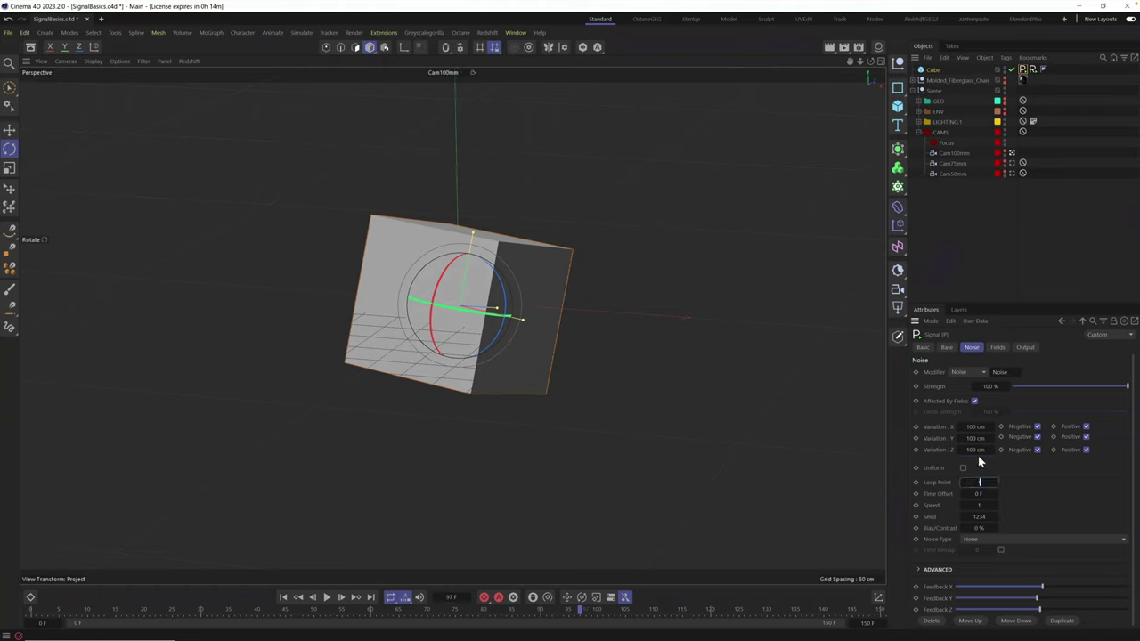
{"action": "type", "text": "150"}
{"action": "key", "text": "Return"}
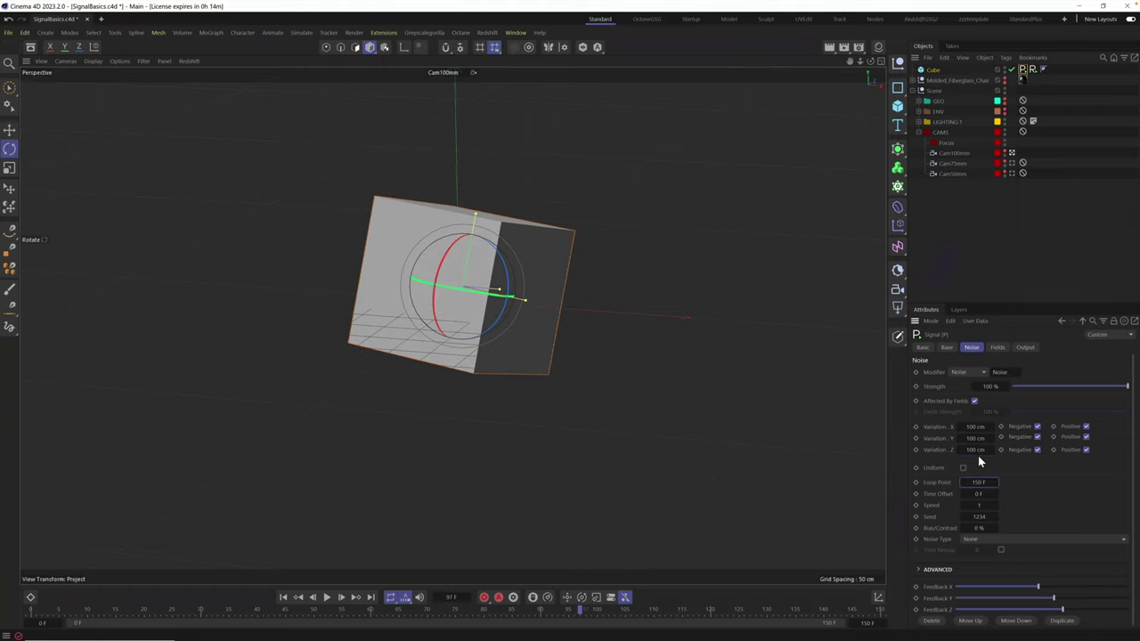
- Play the animation and widen the position noise variation on X and Y
{"action": "left_click", "coordinate": [327, 597]}
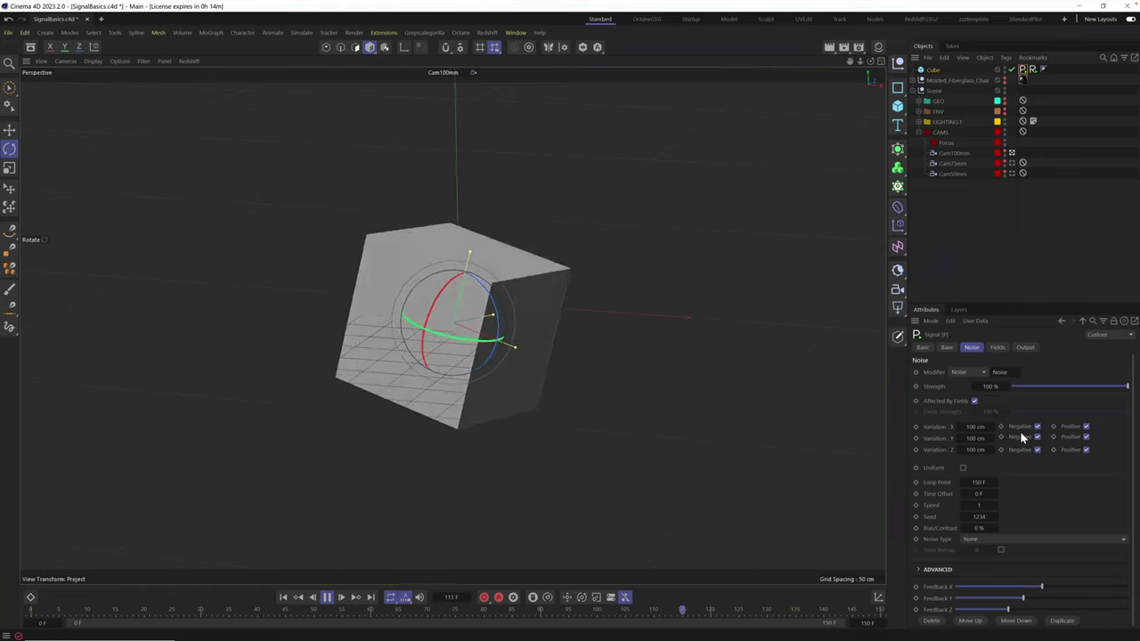
{"action": "left_click_drag", "start_coordinate": [988, 438], "coordinate": [1137, 435]}
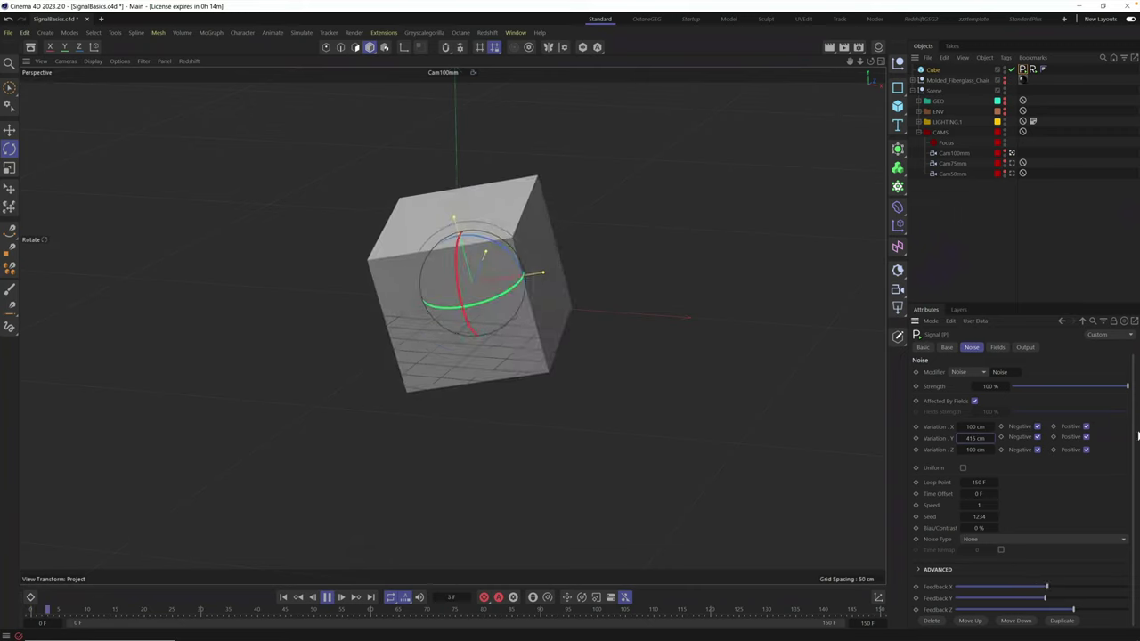
{"action": "left_click_drag", "start_coordinate": [991, 426], "coordinate": [791, 431]}
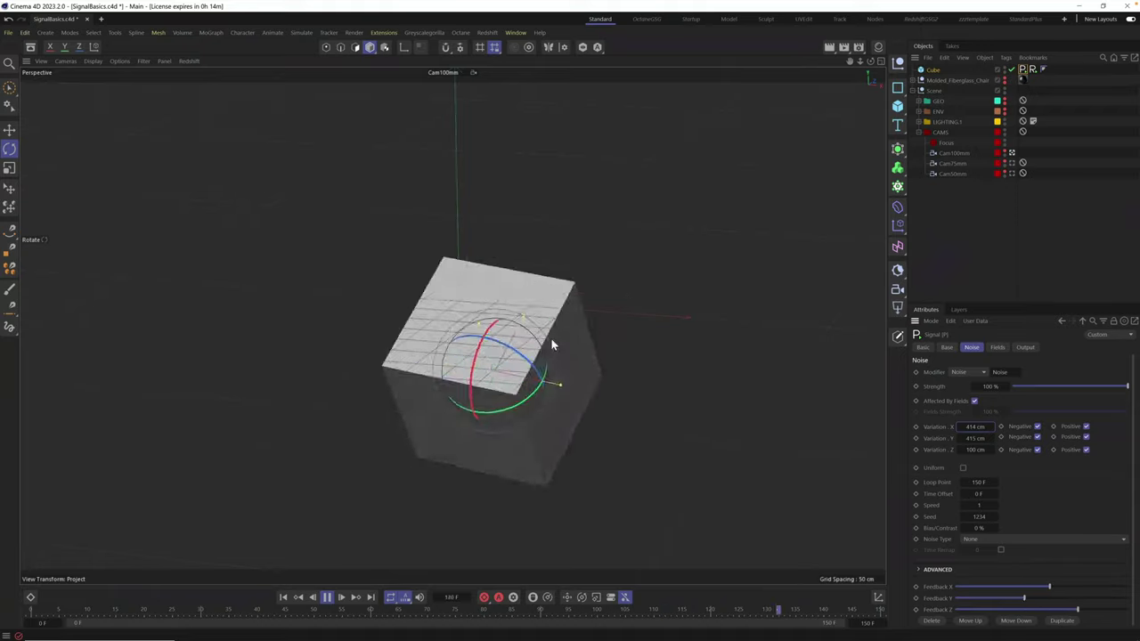
- Set Bias/Contrast to 100%, trial other speeds, trim Y variation, and settle Speed at 1
{"action": "double_click", "coordinate": [979, 505]}
{"action": "type", "text": "2"}
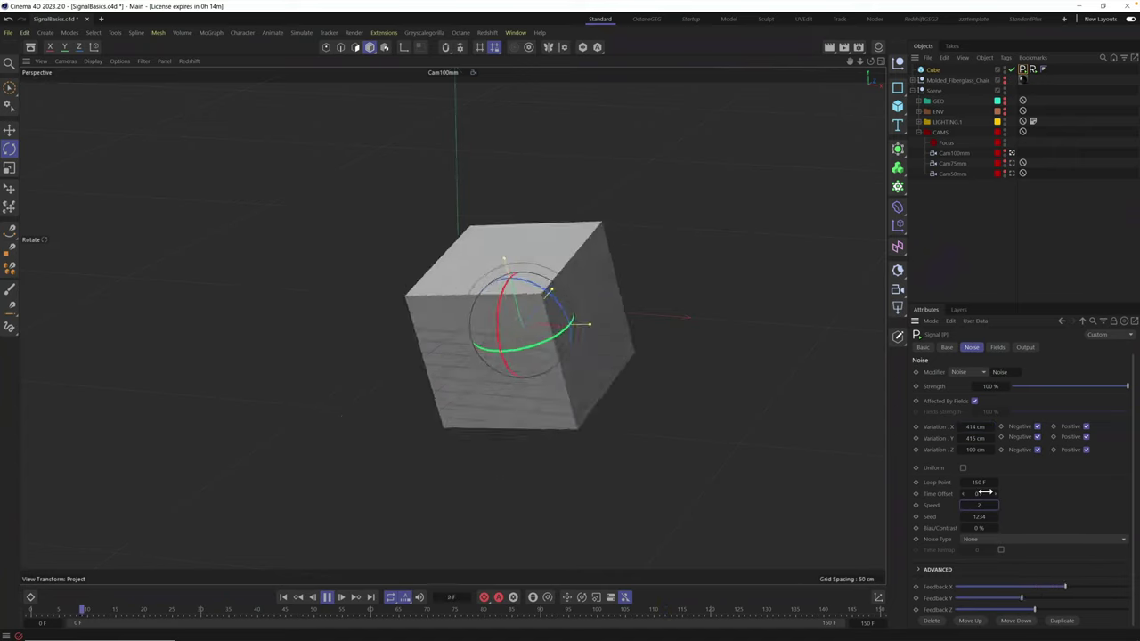
{"action": "double_click", "coordinate": [980, 527]}
{"action": "type", "text": "100"}
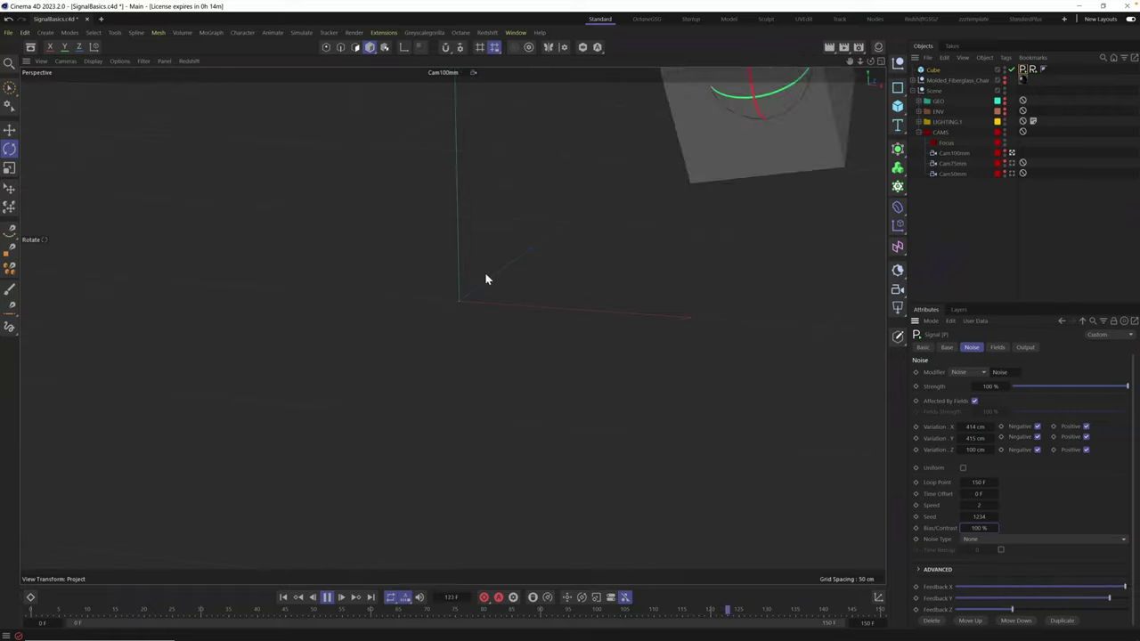
{"action": "double_click", "coordinate": [978, 505]}
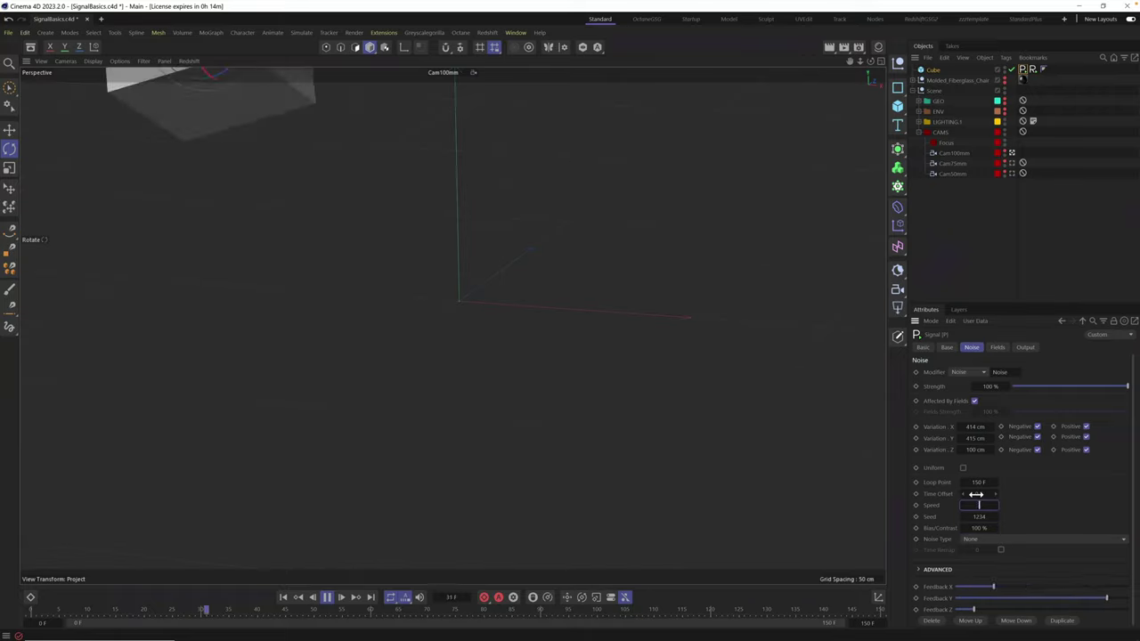
{"action": "type", "text": "0.1"}
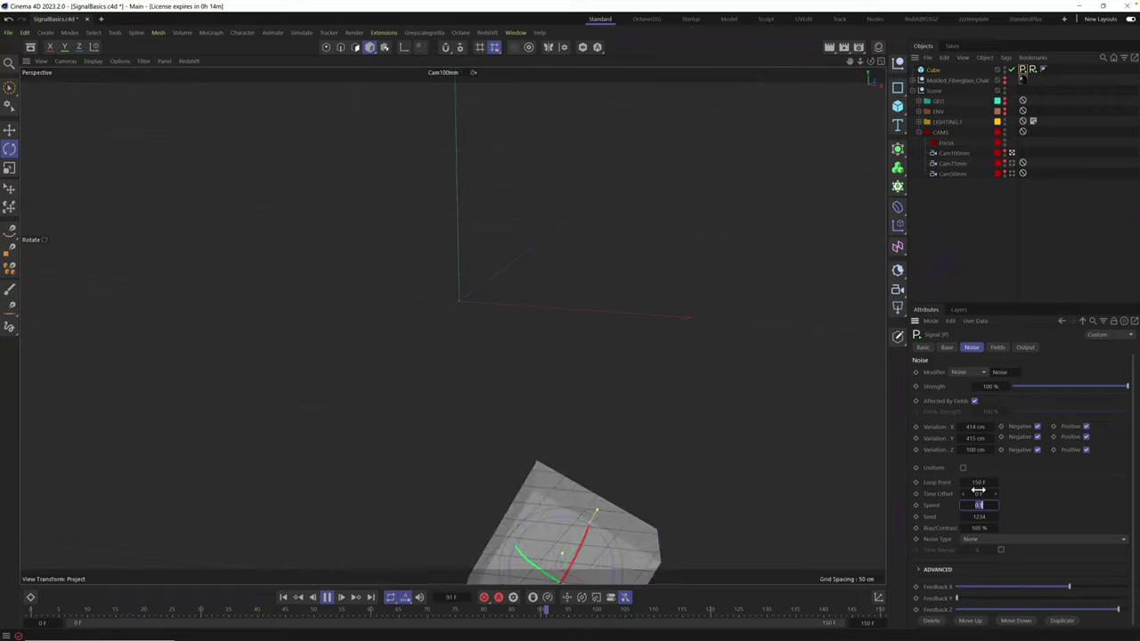
{"action": "key", "text": "Return"}
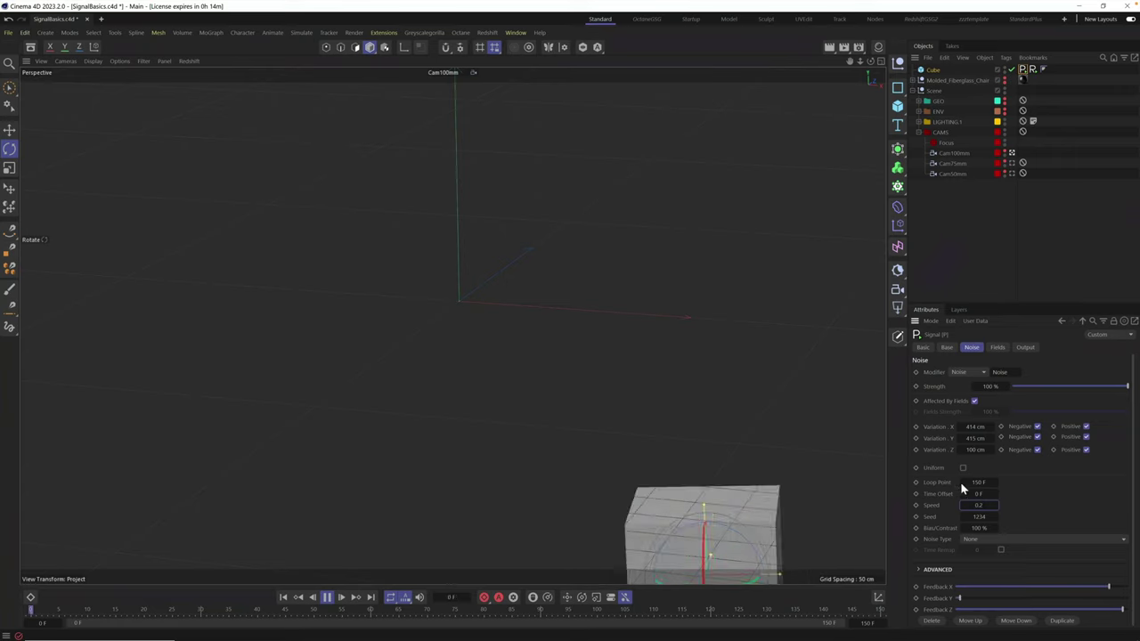
{"action": "mouse_move", "coordinate": [977, 438]}
{"action": "left_mouse_down"}
{"action": "mouse_move", "coordinate": [827, 348]}
{"action": "mouse_move", "coordinate": [971, 440]}
{"action": "left_mouse_up"}
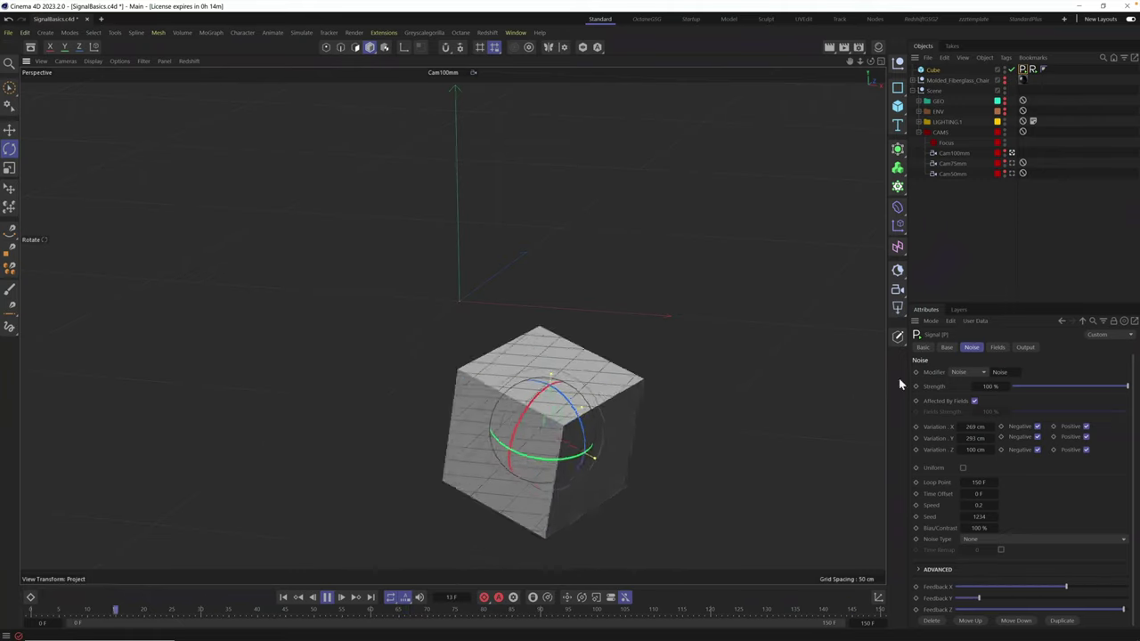
{"action": "double_click", "coordinate": [980, 505]}
{"action": "type", "text": "1"}
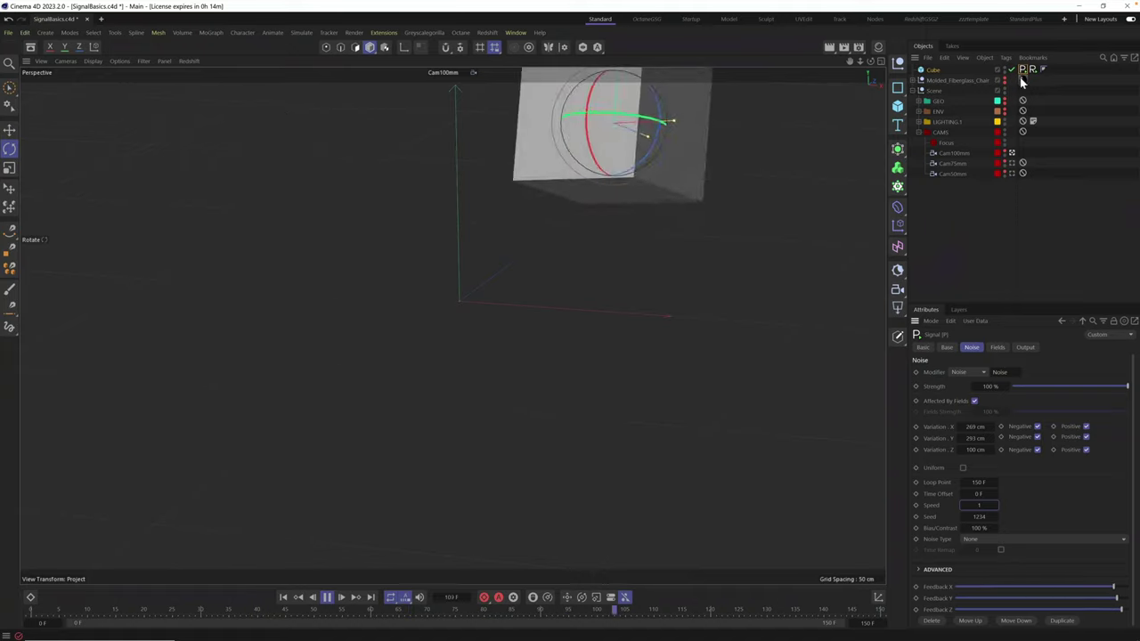
- Stop playback and extend the timeline end frame to 200
{"action": "left_click", "coordinate": [328, 601]}
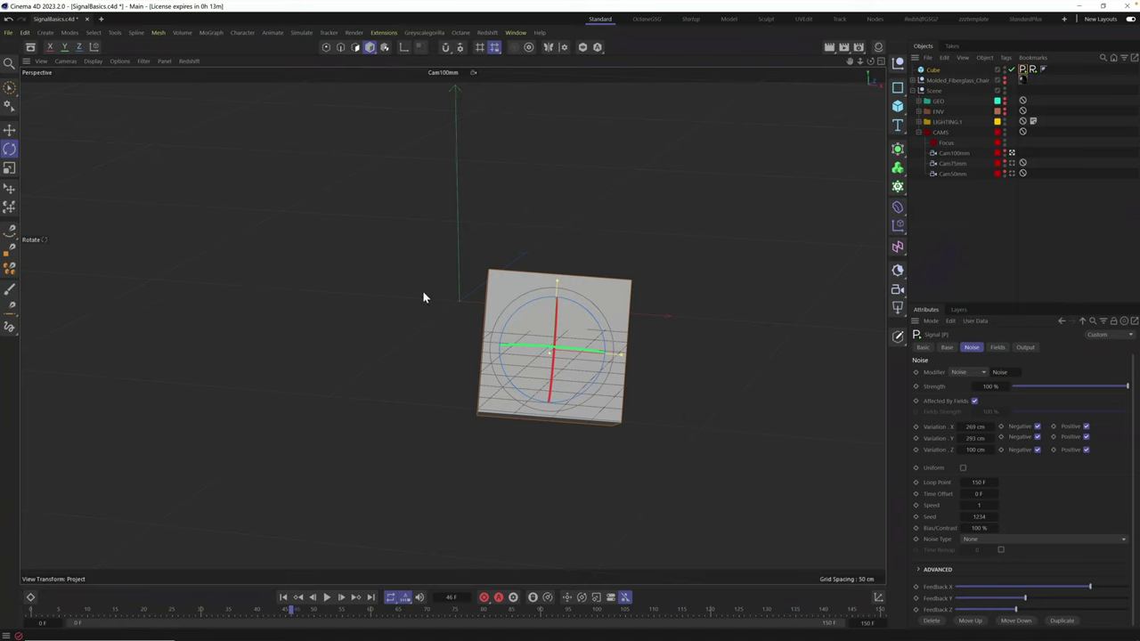
{"action": "double_click", "coordinate": [869, 623]}
{"action": "type", "text": "200"}
{"action": "key", "text": "Return"}
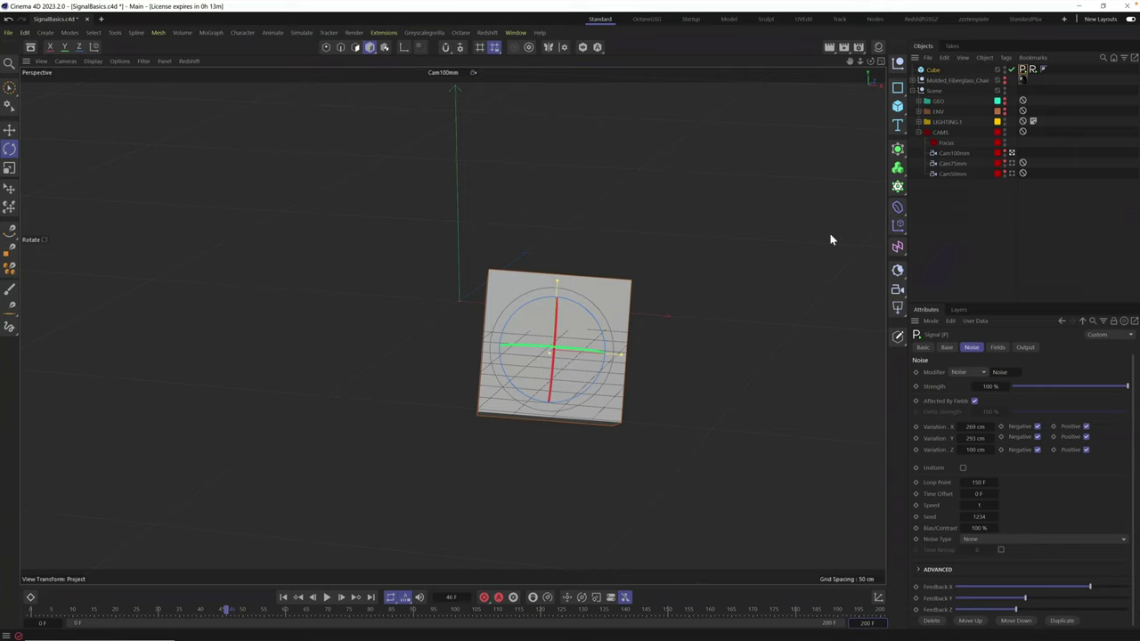
- Set both Signal tags' Loop Point to 200, preview playback, then select the Cube
{"action": "left_click", "coordinate": [1031, 71], "text": "ctrl"}
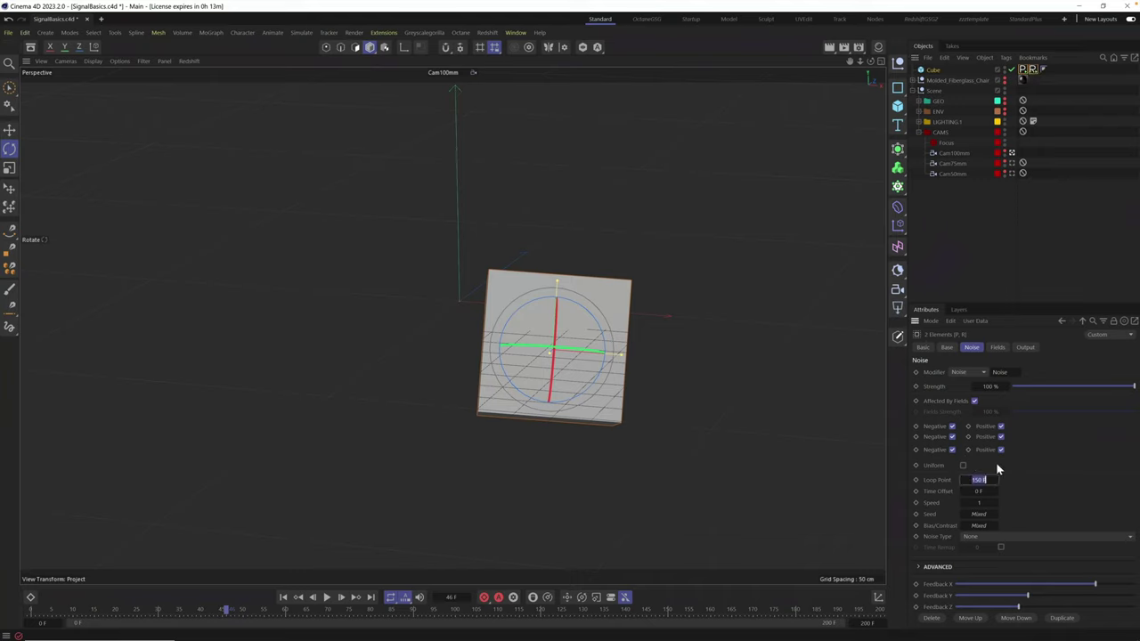
{"action": "type", "text": "200"}
{"action": "key", "text": "Return"}
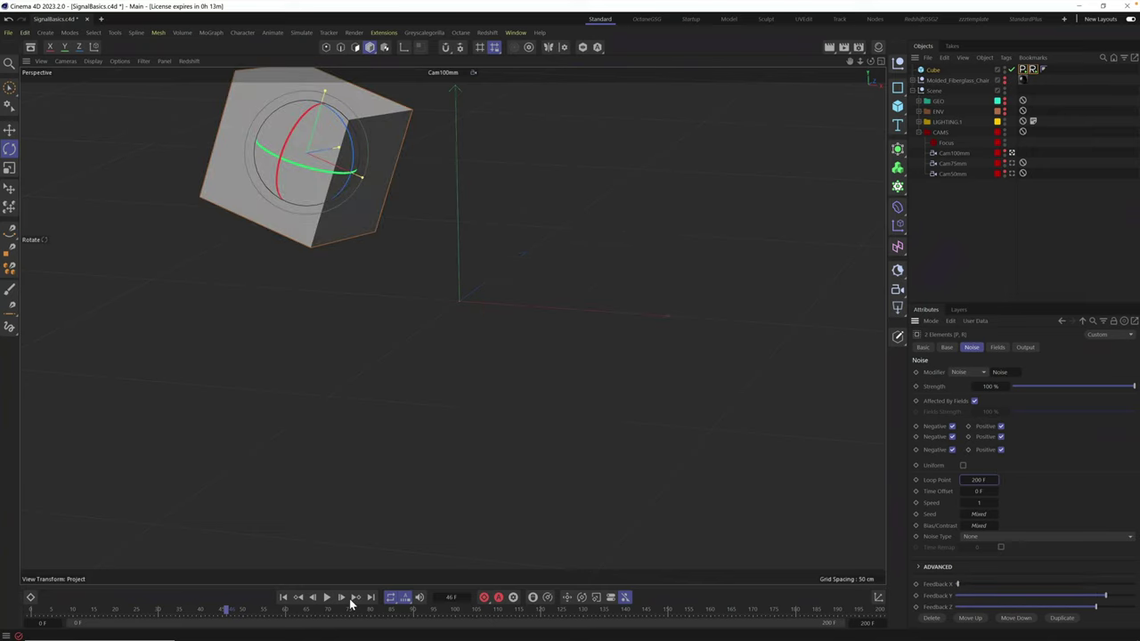
{"action": "left_click", "coordinate": [327, 597]}
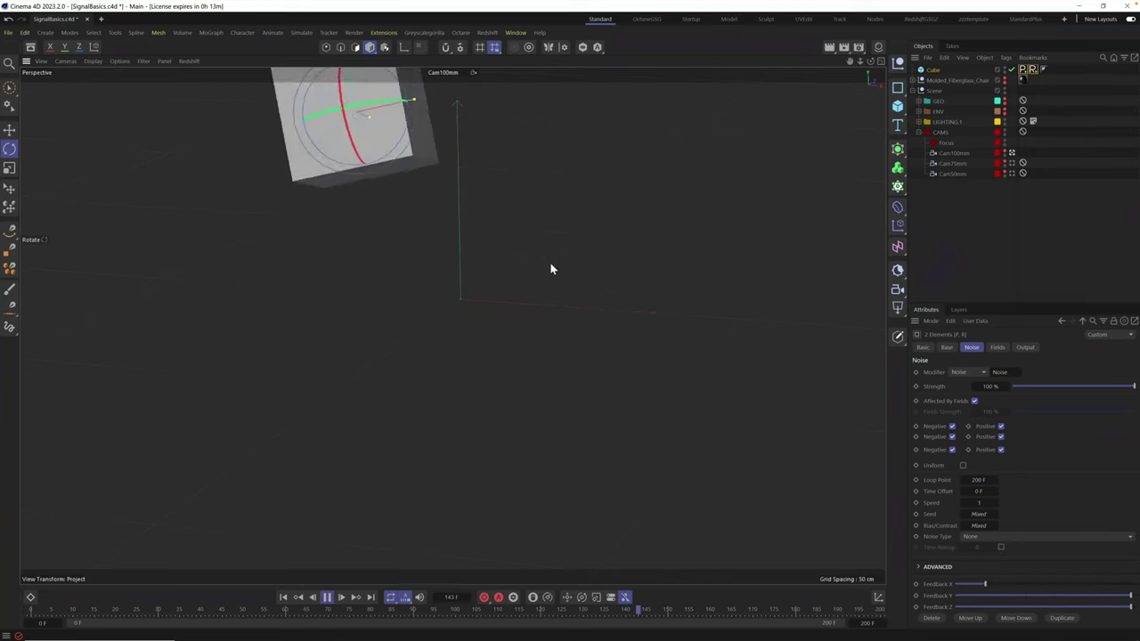
{"action": "left_click", "coordinate": [327, 597]}
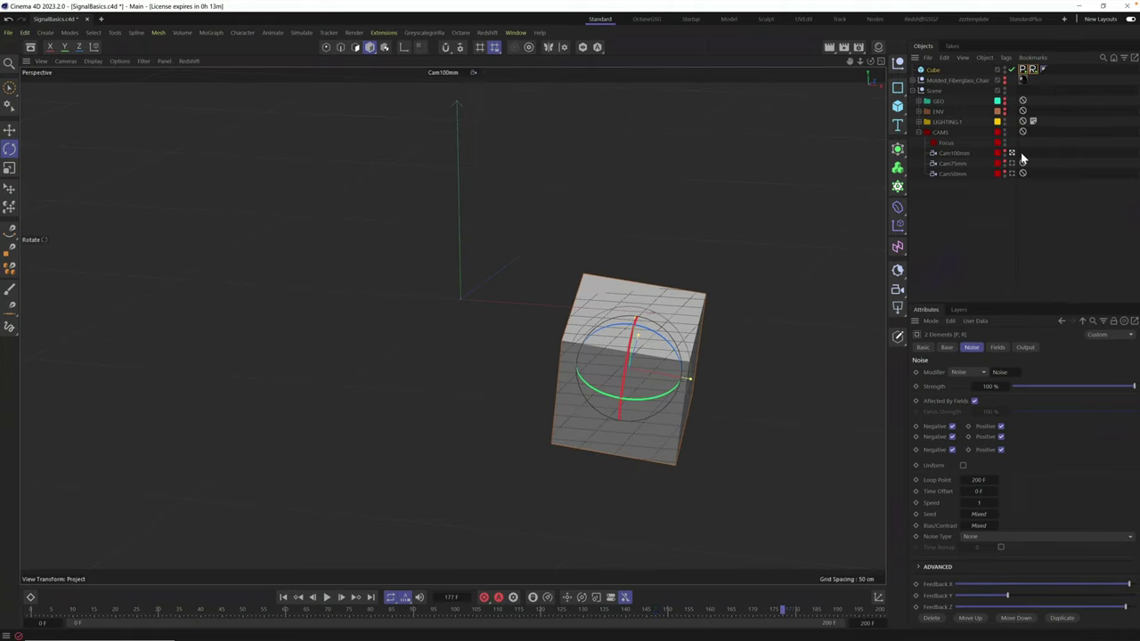
{"action": "left_click", "coordinate": [933, 70]}
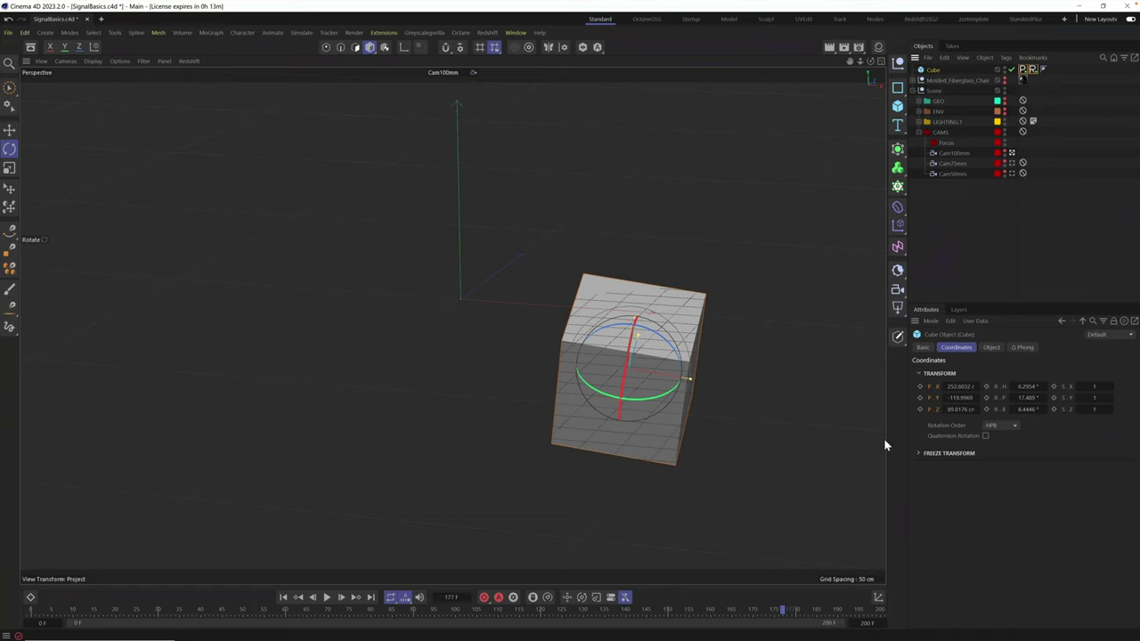
- Open the Greyscalegorilla Drop Zone and dock it between the Objects and Attributes panels
{"action": "left_click", "coordinate": [430, 33]}
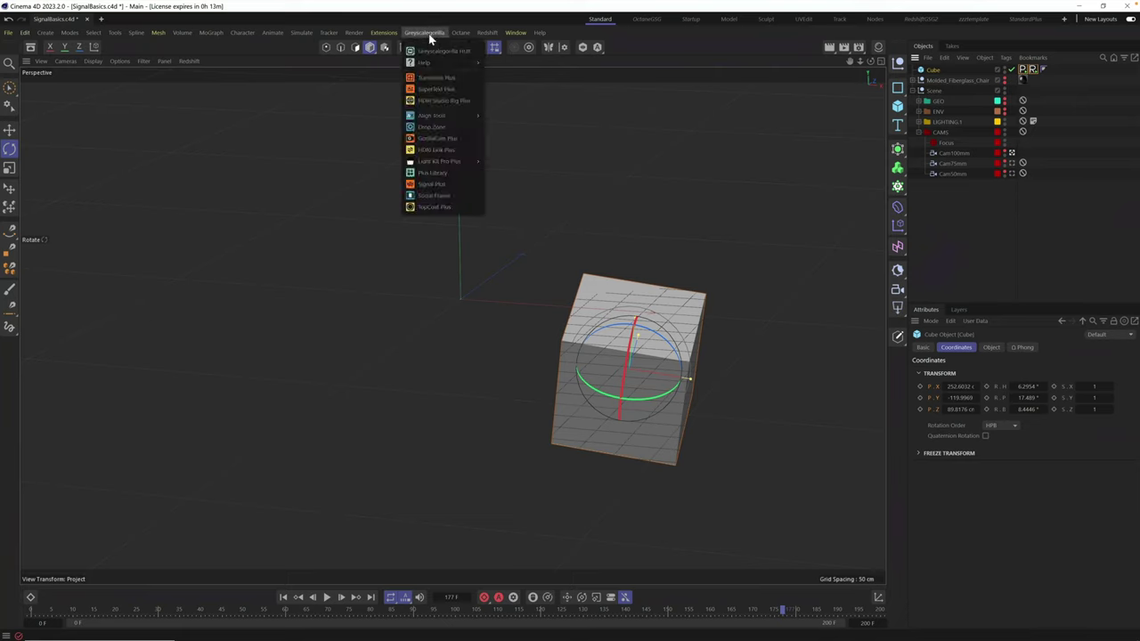
{"action": "mouse_move", "coordinate": [440, 119]}
{"action": "left_click", "coordinate": [447, 129]}
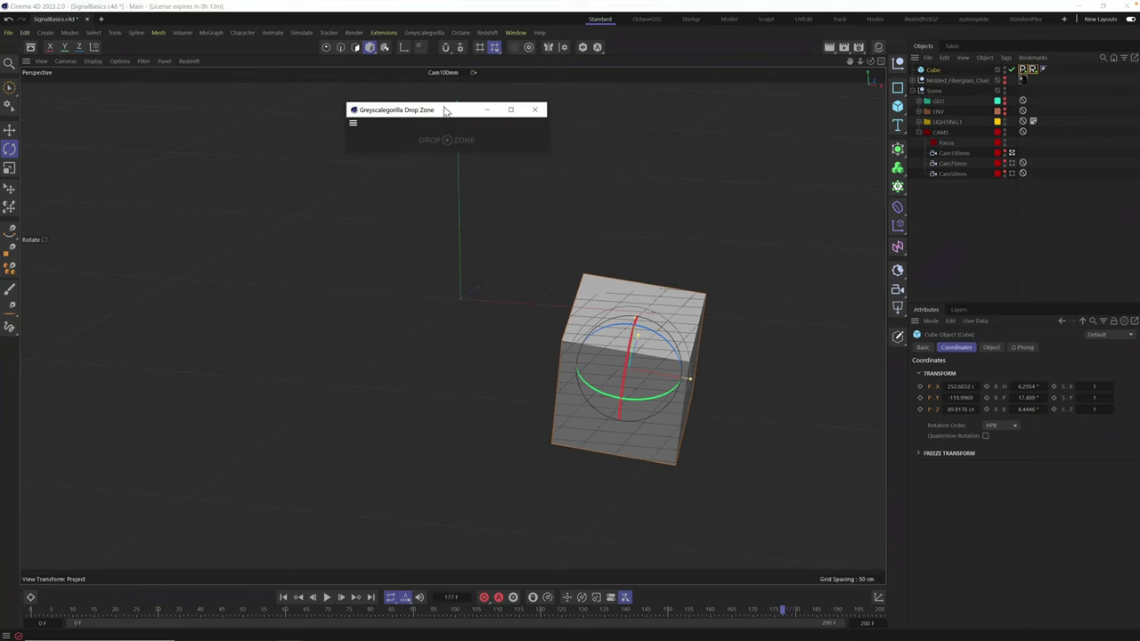
{"action": "left_click_drag", "start_coordinate": [445, 110], "coordinate": [764, 173]}
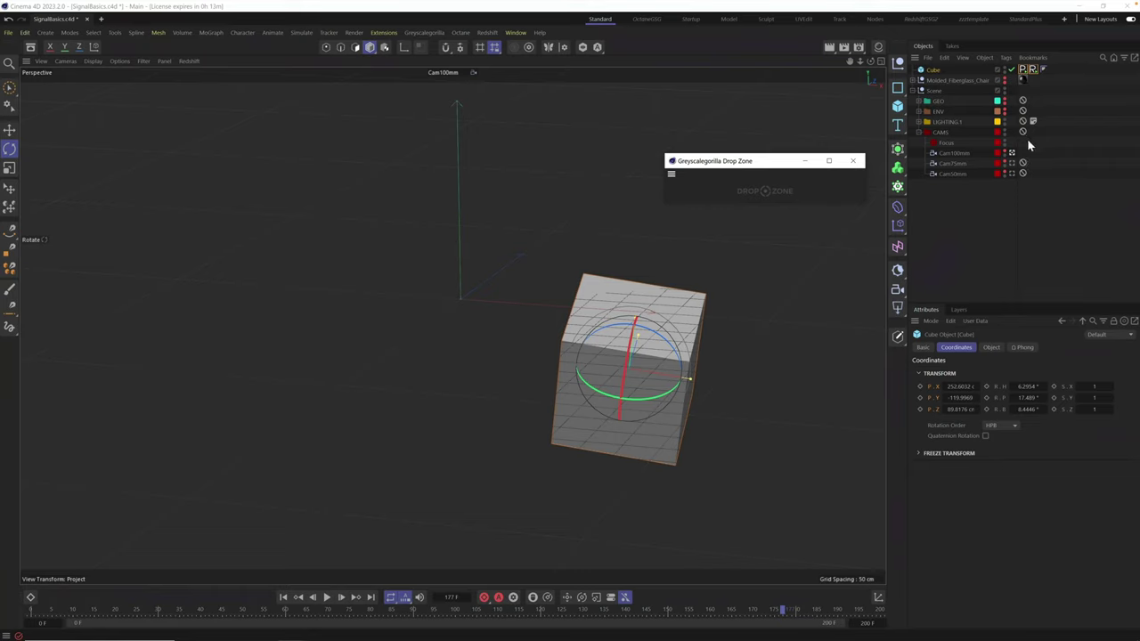
{"action": "left_click_drag", "start_coordinate": [758, 166], "coordinate": [763, 171]}
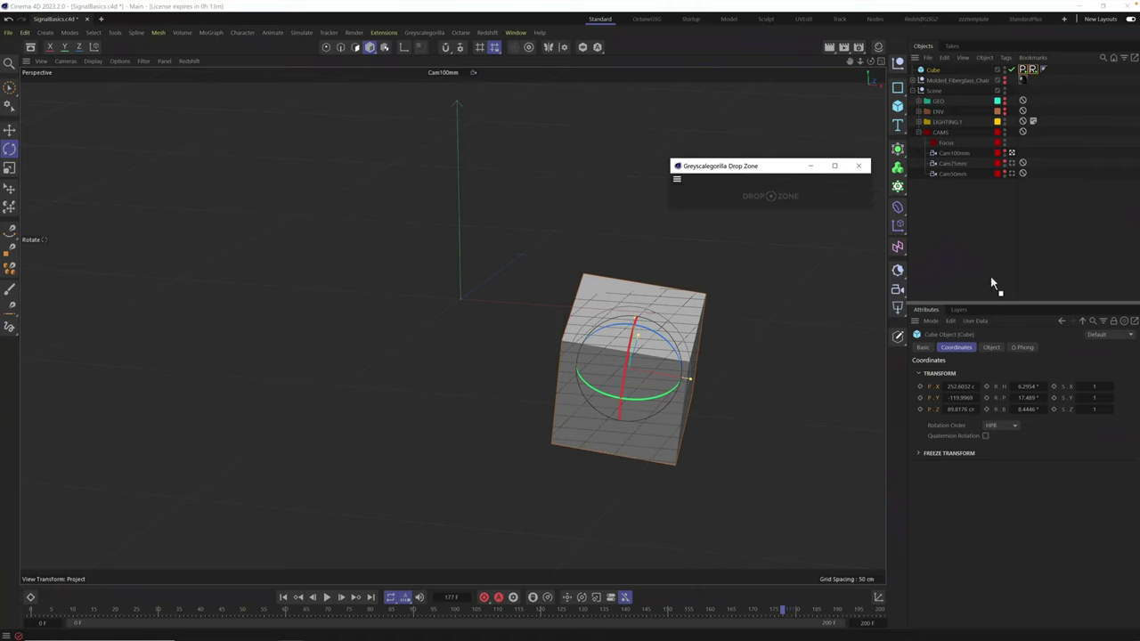
{"action": "left_click_drag", "start_coordinate": [997, 301], "coordinate": [993, 300]}
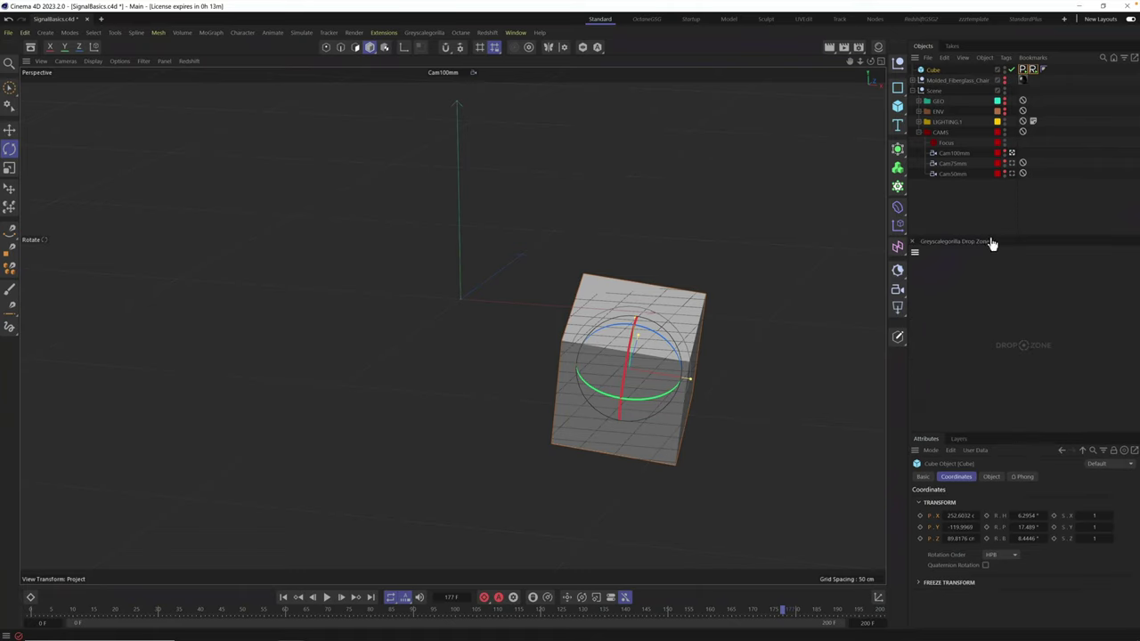
- Shrink the Drop Zone, hide its window title, and show the Cube's 200 cm Size settings
{"action": "left_click_drag", "start_coordinate": [992, 236], "coordinate": [1007, 301]}
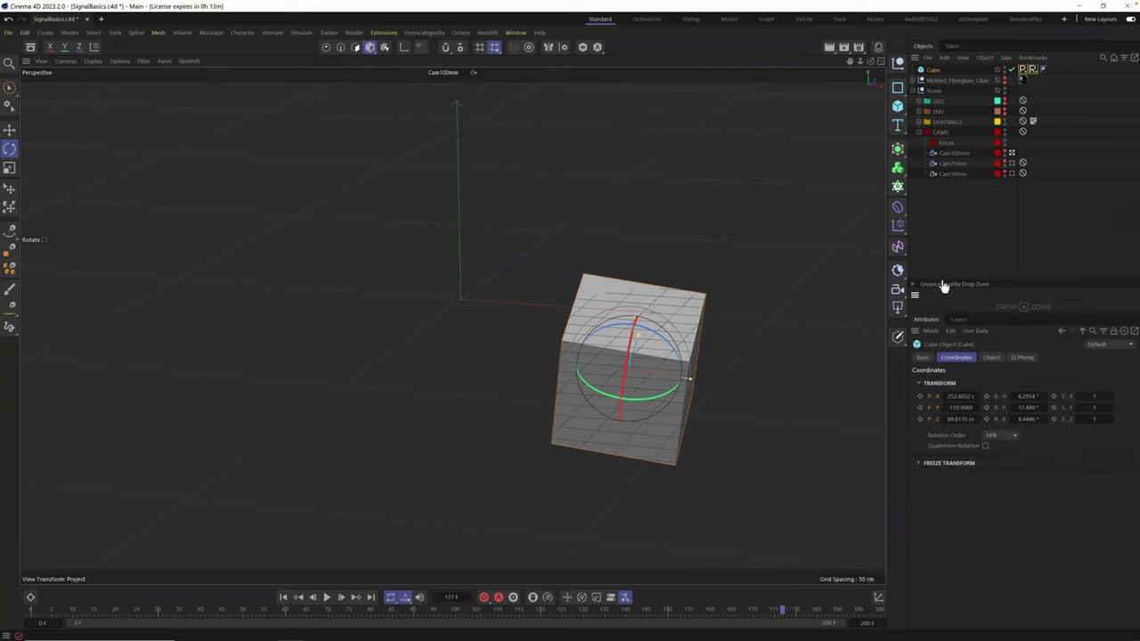
{"action": "left_click", "coordinate": [914, 295]}
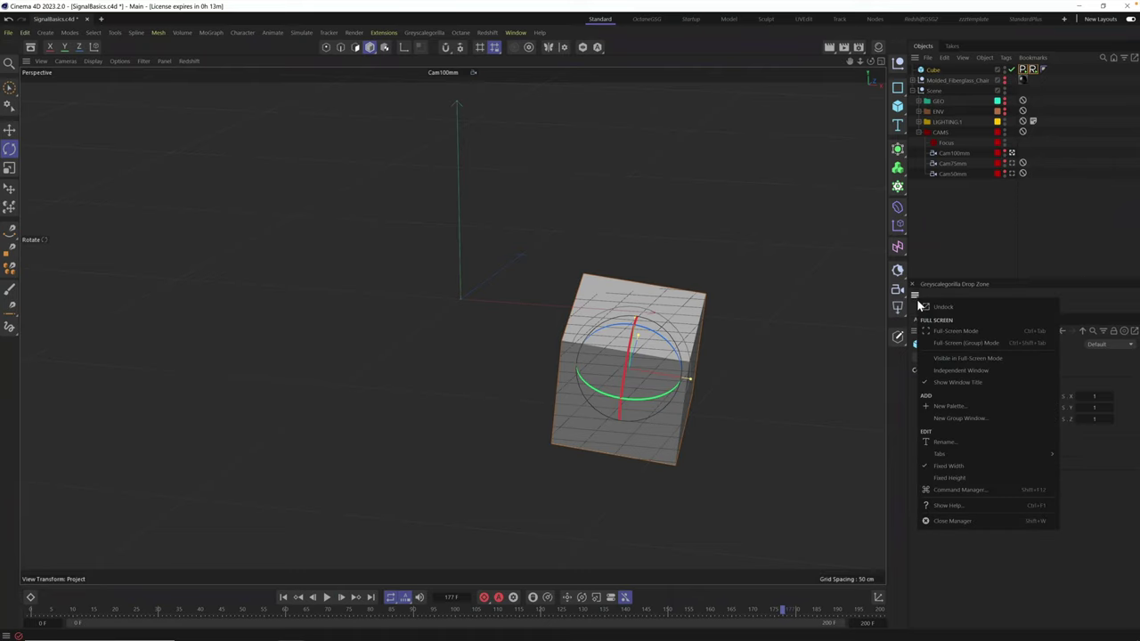
{"action": "left_click", "coordinate": [960, 383]}
{"action": "left_click_drag", "start_coordinate": [996, 280], "coordinate": [993, 286]}
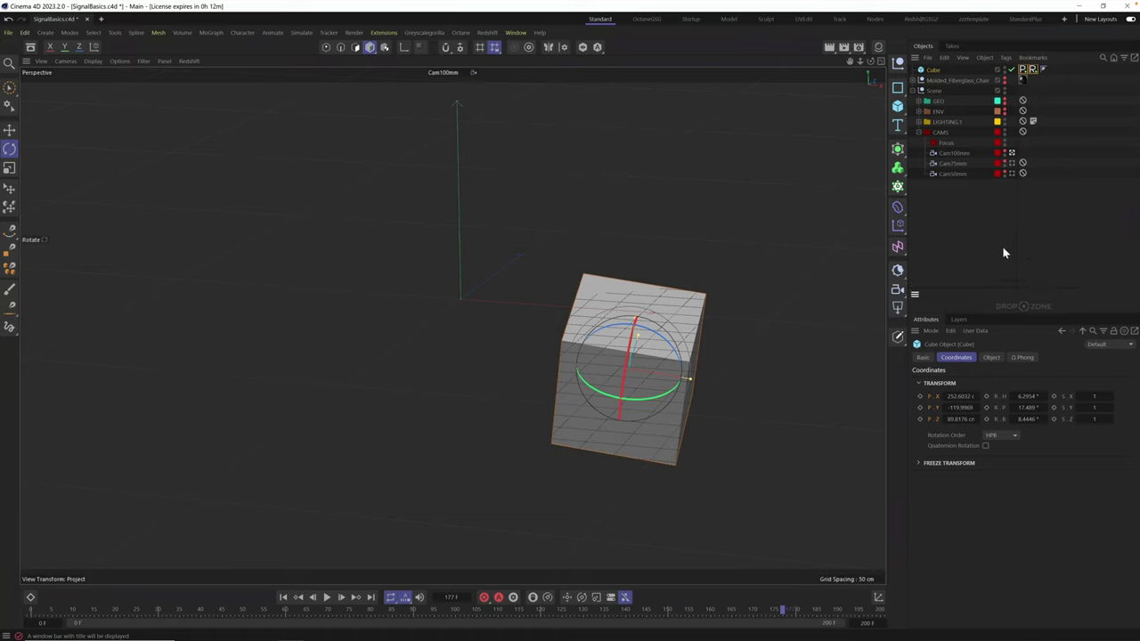
{"action": "left_click", "coordinate": [992, 357]}
{"action": "left_click_drag", "start_coordinate": [989, 393], "coordinate": [904, 409]}
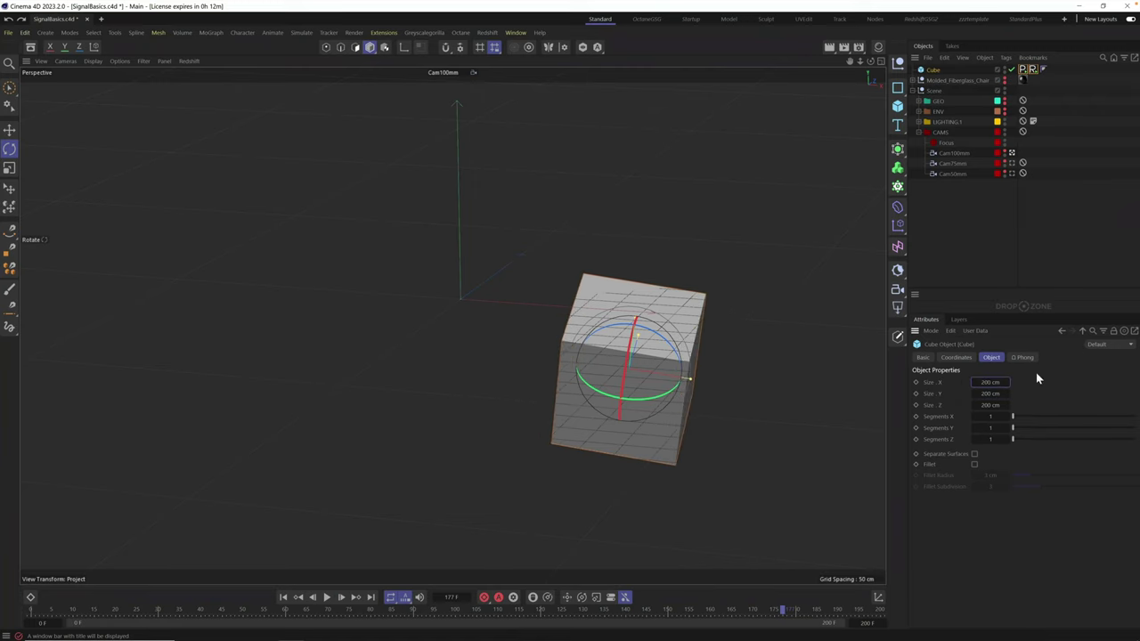
- Add a Signal tag on the Cube's Size with Noise: Y variation 0 cm, X positive-only
{"action": "left_click", "coordinate": [932, 383]}
{"action": "left_click_drag", "start_coordinate": [1035, 308], "coordinate": [1039, 307]}
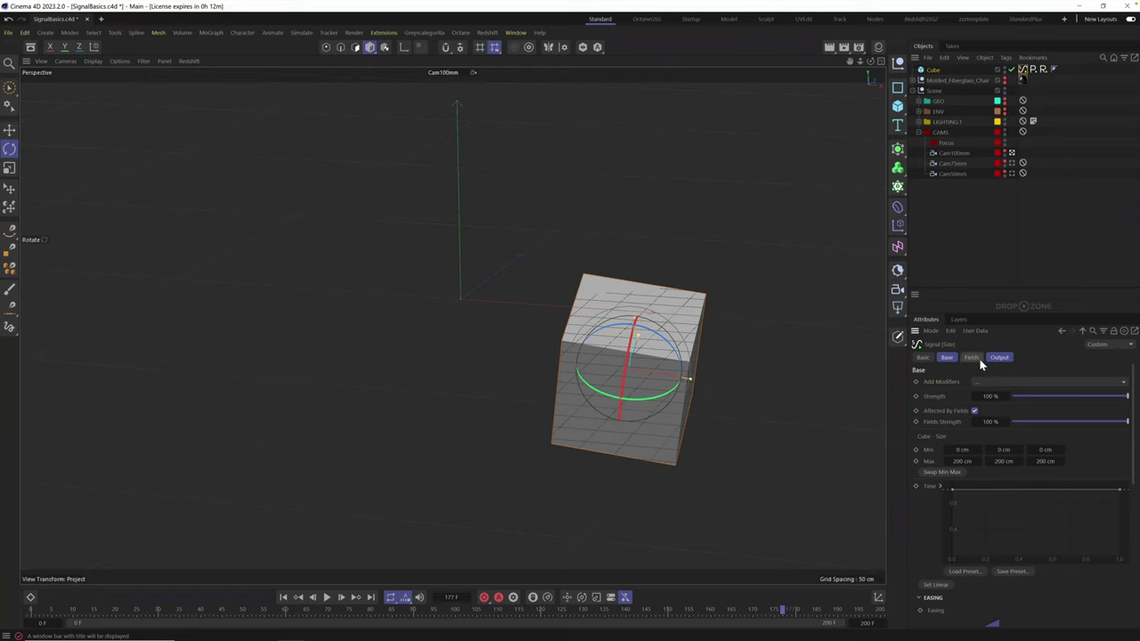
{"action": "left_click", "coordinate": [986, 381]}
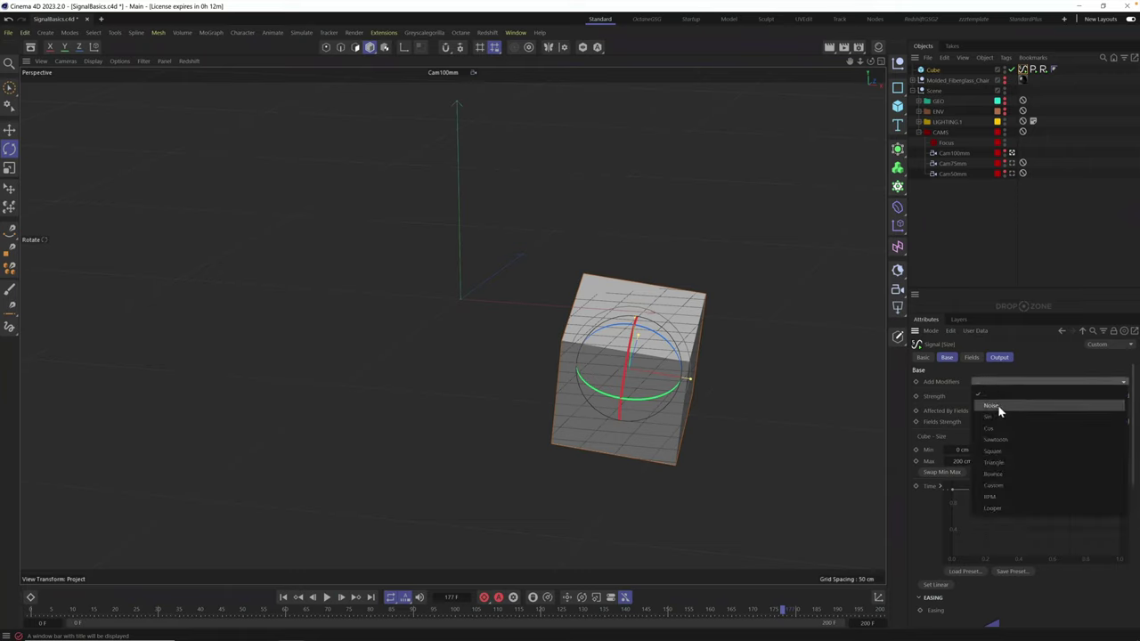
{"action": "left_click", "coordinate": [998, 407]}
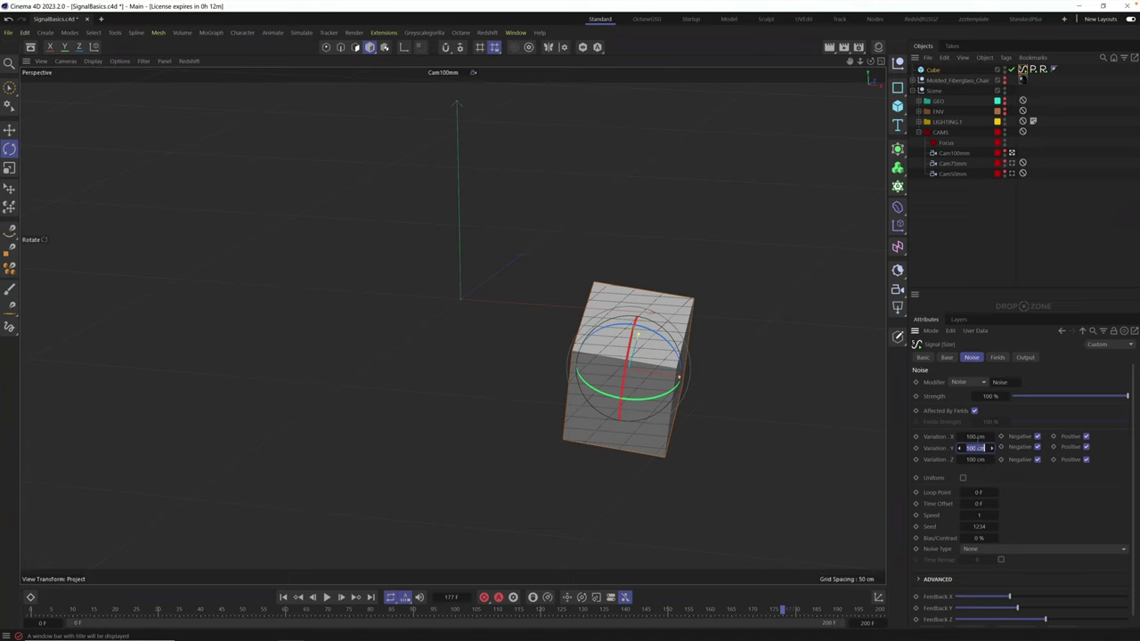
{"action": "type", "text": "0"}
{"action": "key", "text": "Tab"}
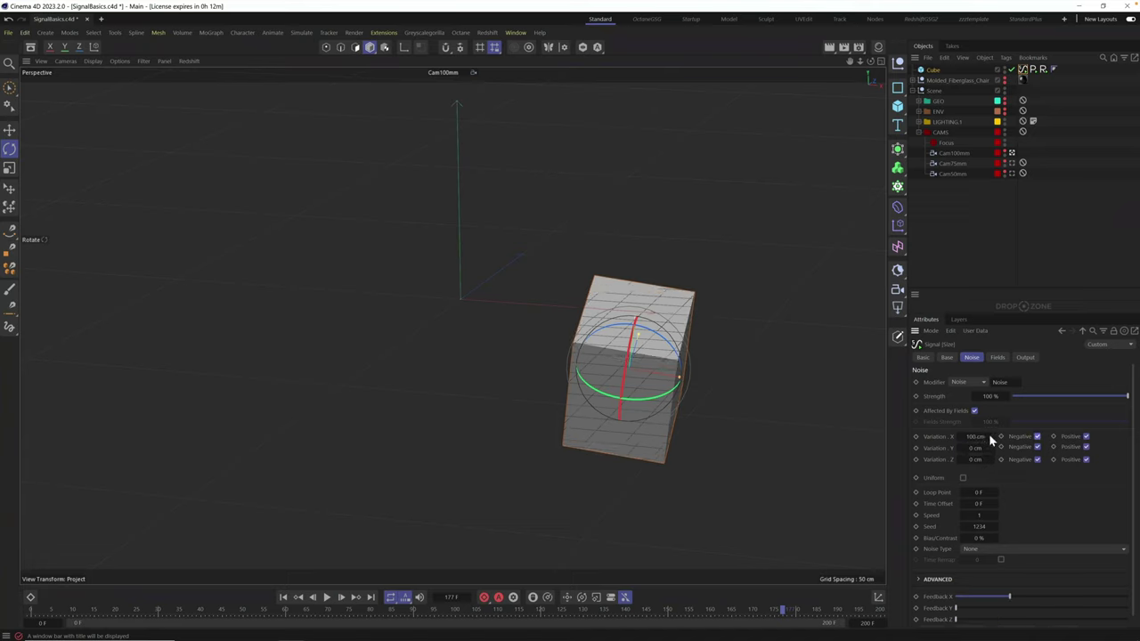
{"action": "left_click", "coordinate": [1037, 436]}
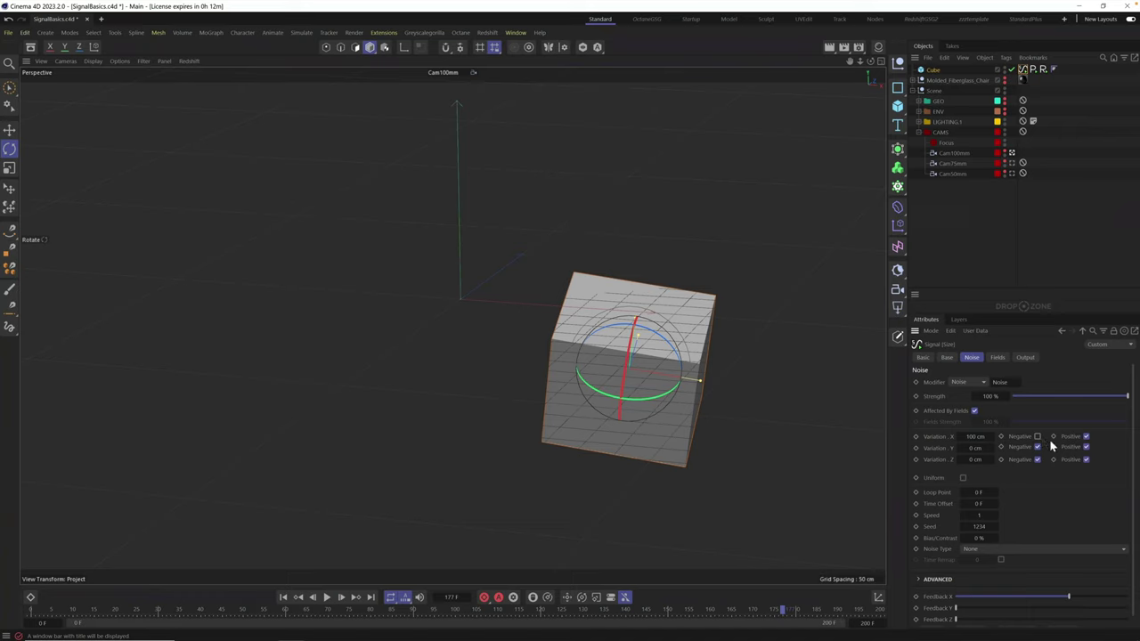
- While playing, drop the position and rotation Signal tags' noise strength to 0%
{"action": "left_click", "coordinate": [327, 598]}
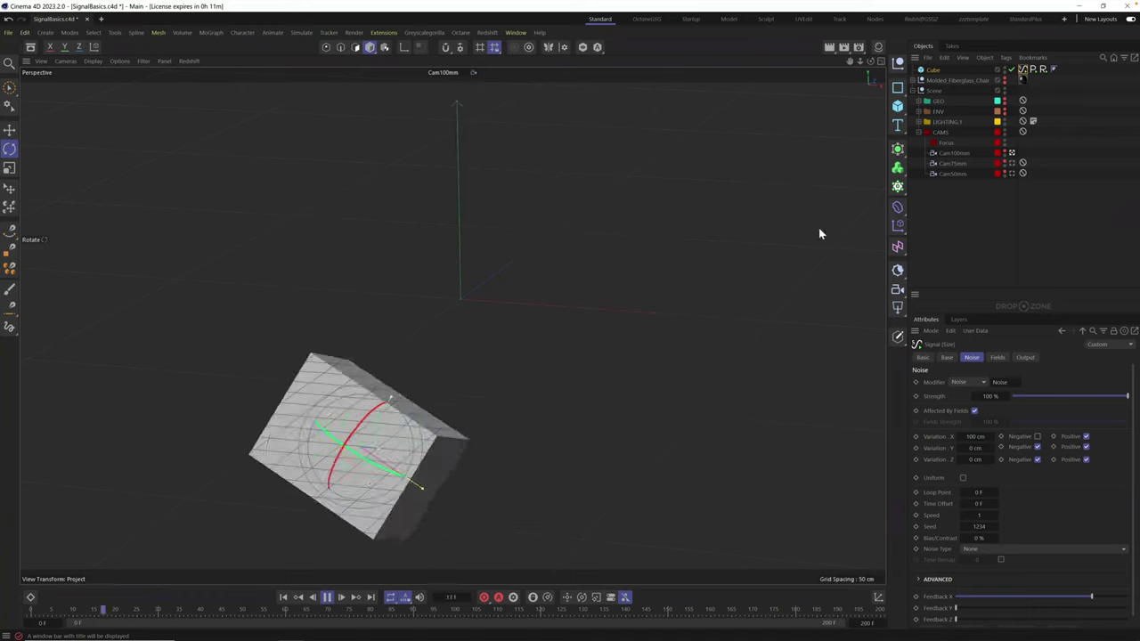
{"action": "left_click", "coordinate": [1032, 69]}
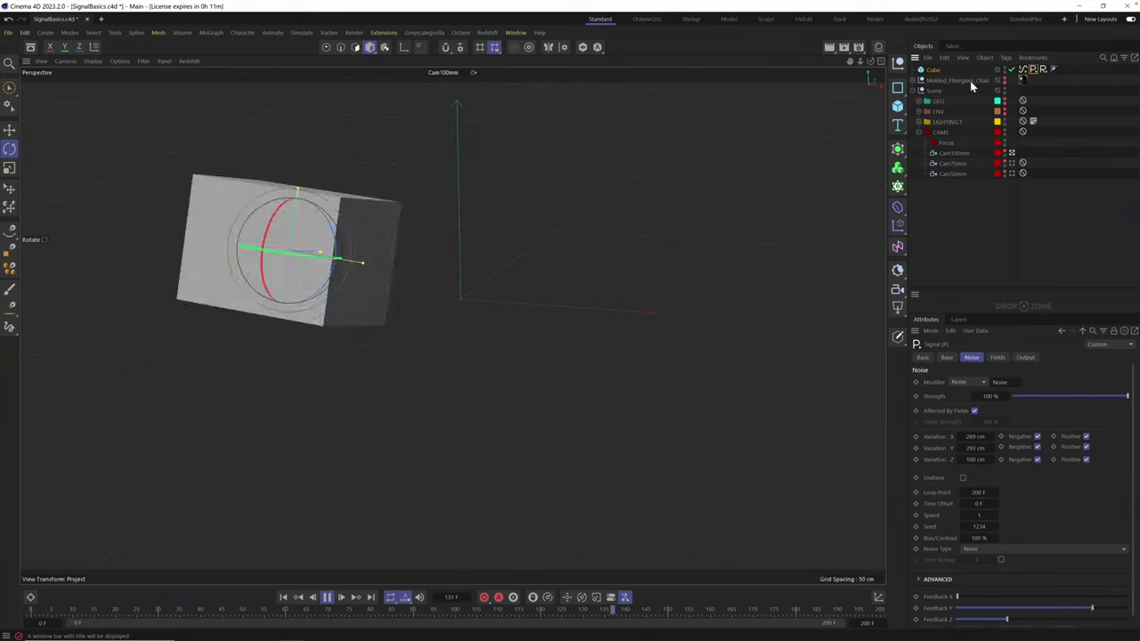
{"action": "left_click", "coordinate": [1043, 71], "text": "ctrl"}
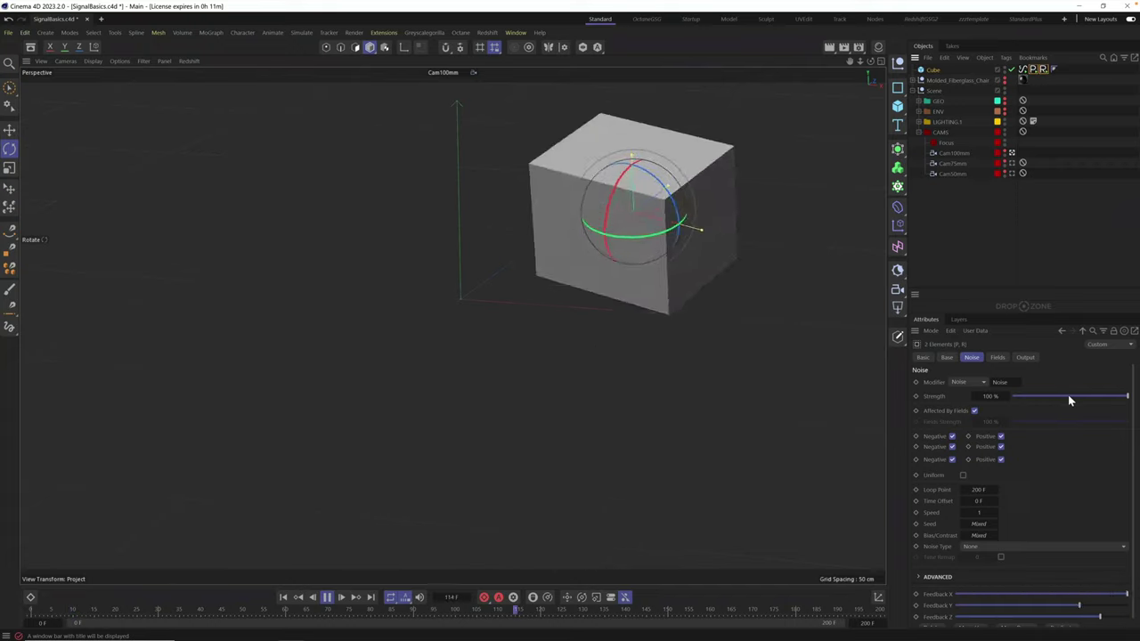
{"action": "left_click_drag", "start_coordinate": [1068, 395], "coordinate": [466, 400]}
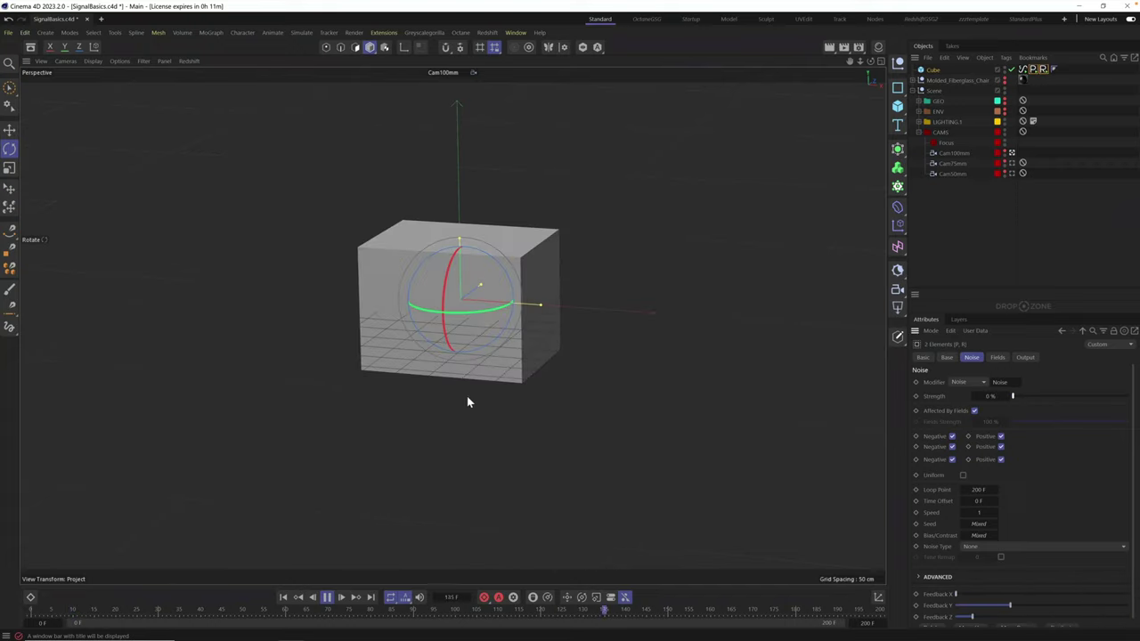
- Set the Size Signal tag to X variation 884 cm, bias 100%, speed 0.7, loop point 200 F
{"action": "left_click", "coordinate": [1022, 71]}
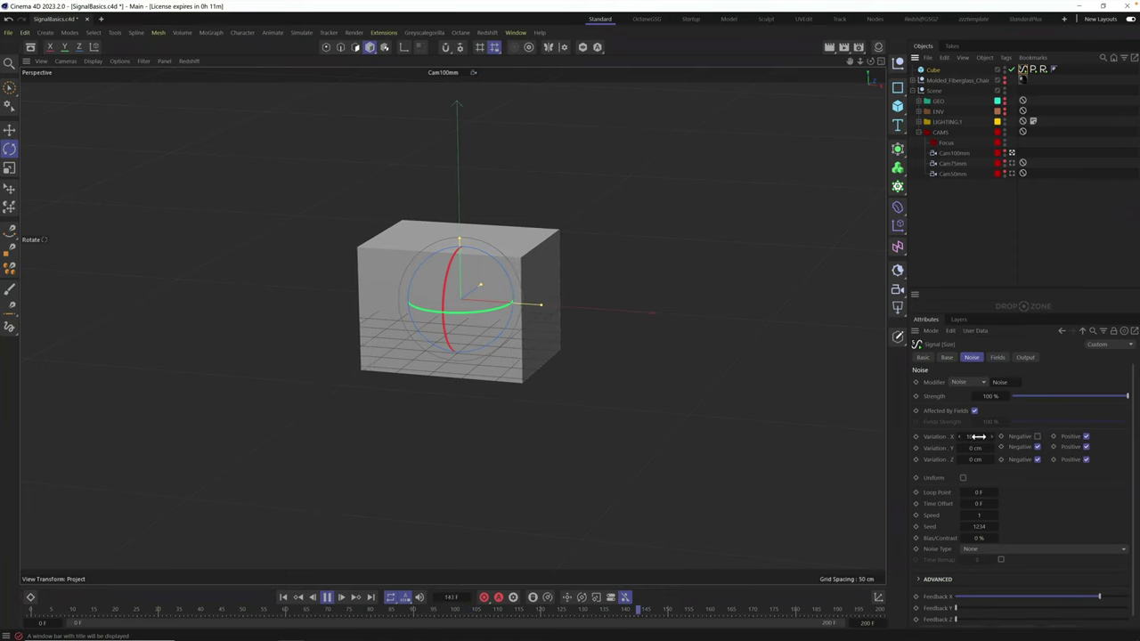
{"action": "left_click_drag", "start_coordinate": [978, 436], "coordinate": [1037, 434]}
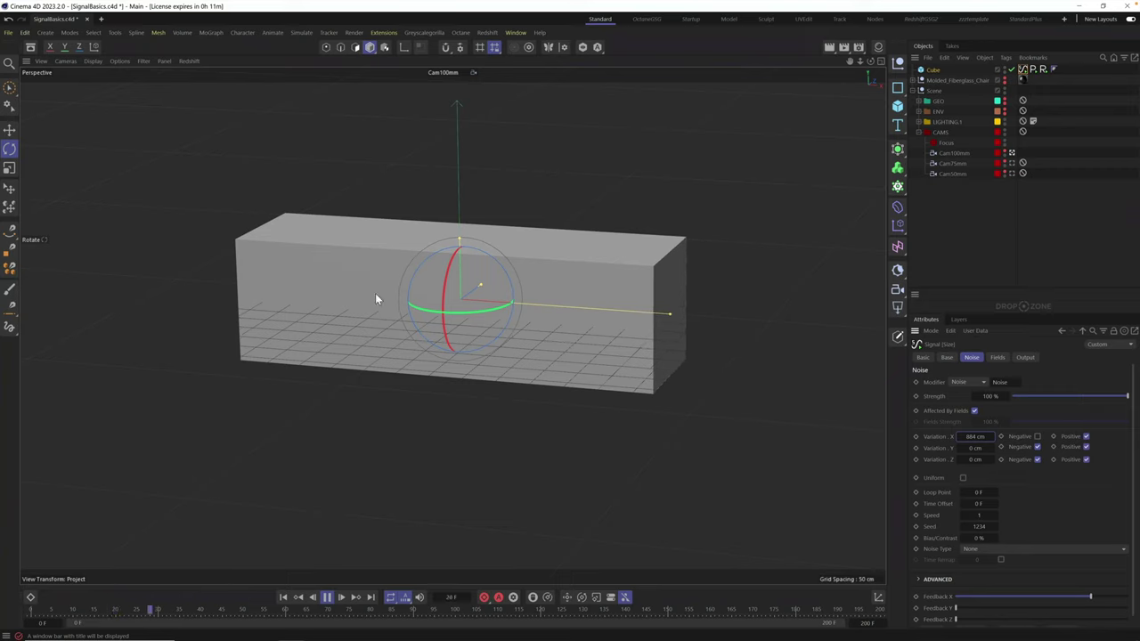
{"action": "left_click_drag", "start_coordinate": [977, 537], "coordinate": [1024, 473]}
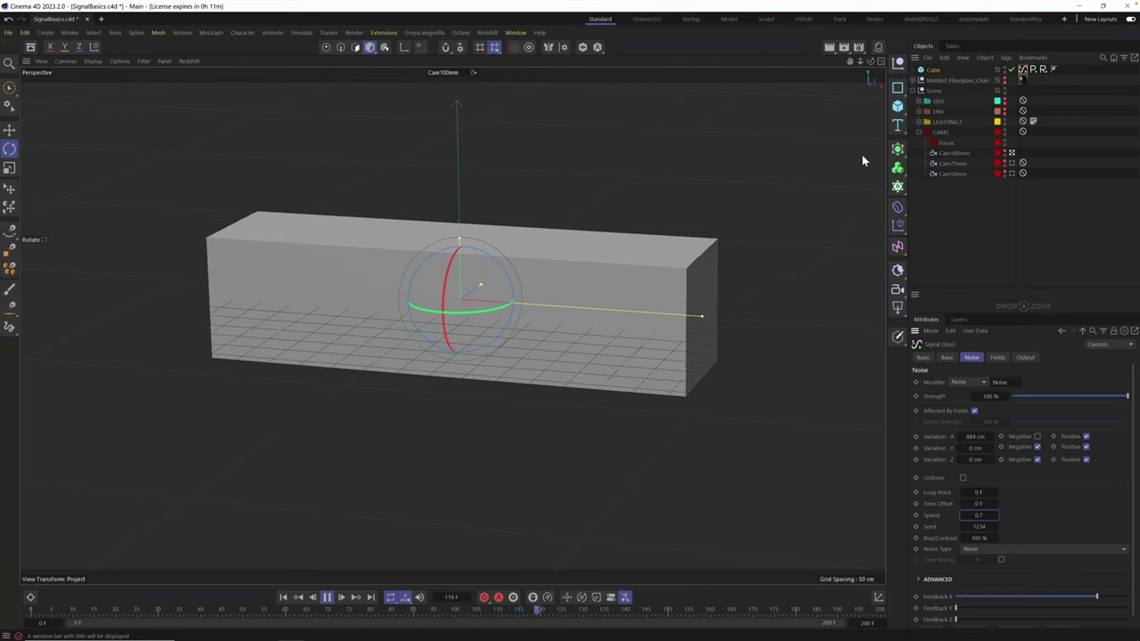
{"action": "left_click", "coordinate": [980, 493]}
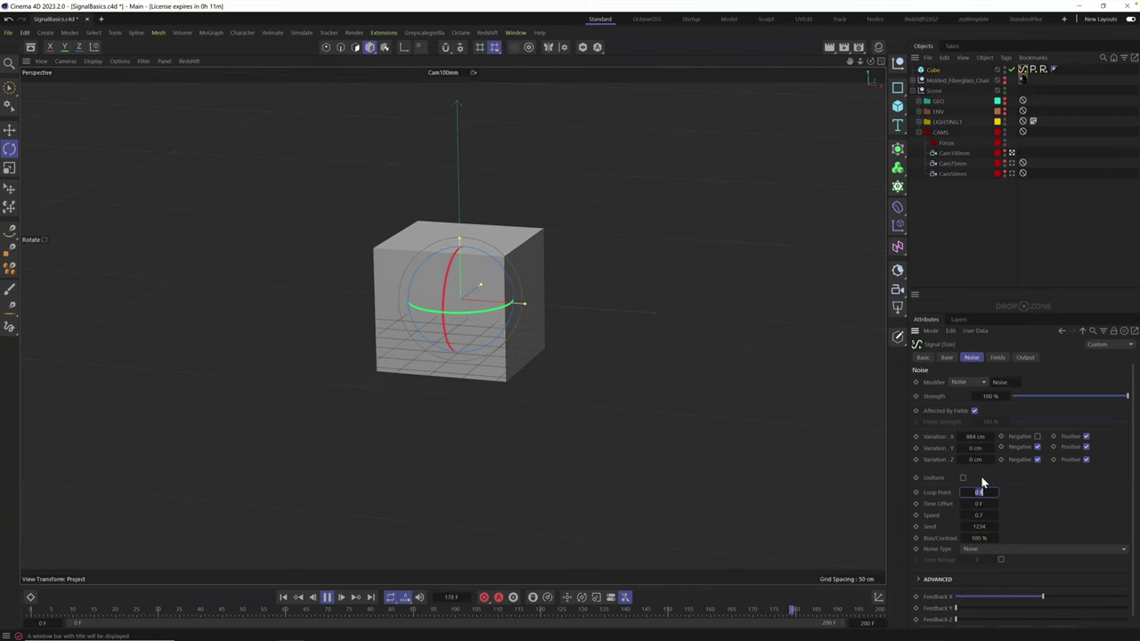
{"action": "type", "text": "200"}
{"action": "key", "text": "Return"}
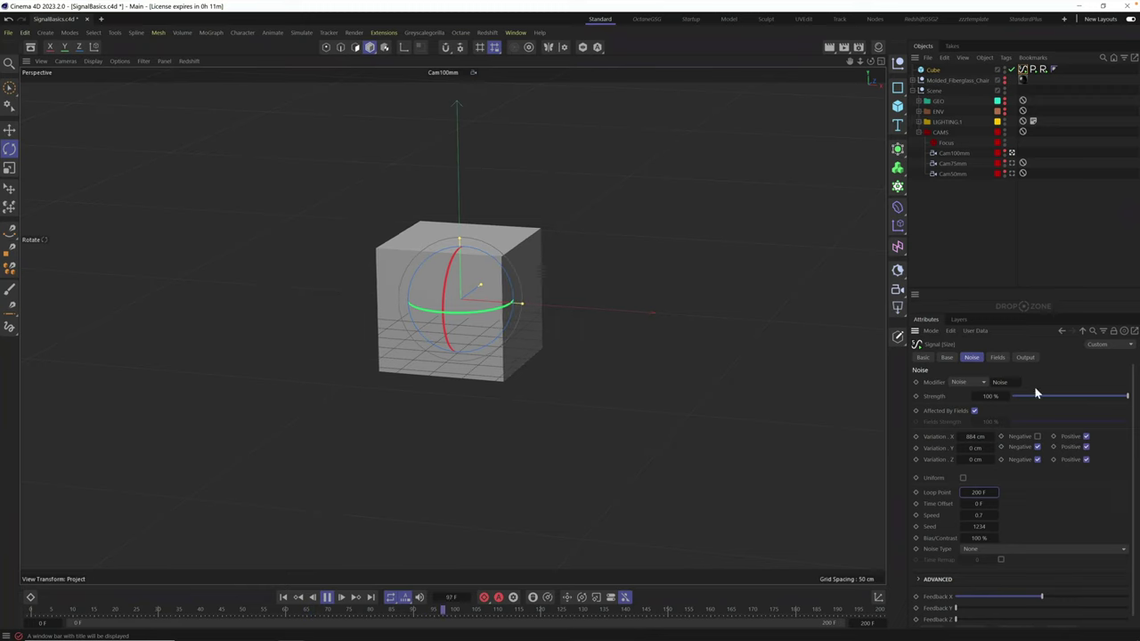
{"action": "left_click", "coordinate": [1033, 69]}
- Raise the position and rotation Signal tags' noise strength back to 100%
{"action": "left_click", "coordinate": [1042, 70], "text": "ctrl"}
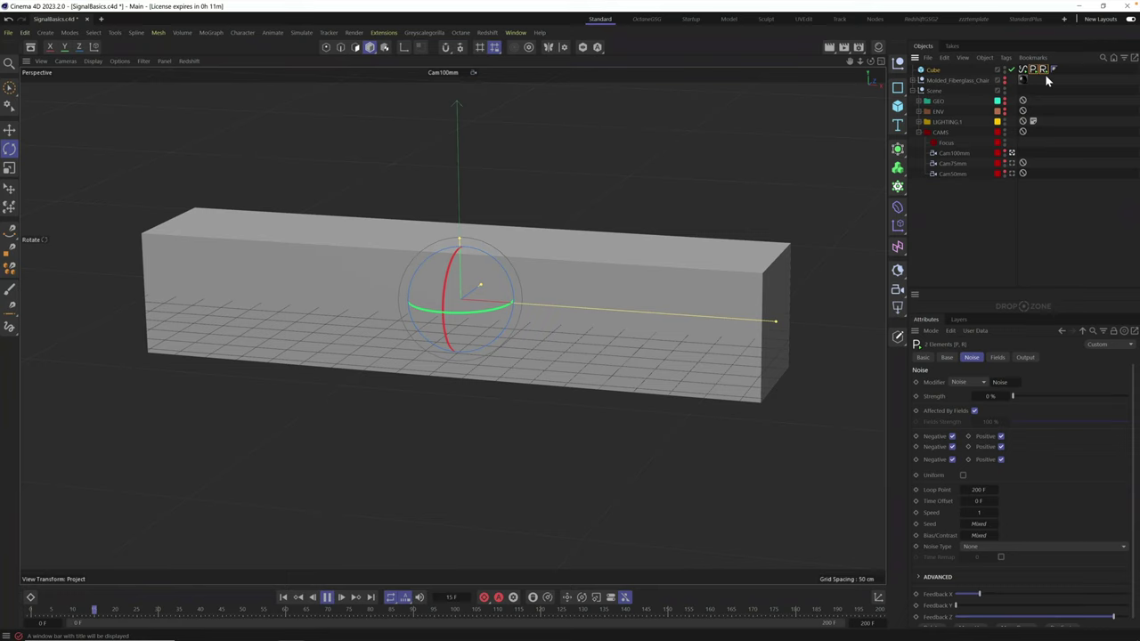
{"action": "left_click_drag", "start_coordinate": [1026, 395], "coordinate": [1129, 395]}
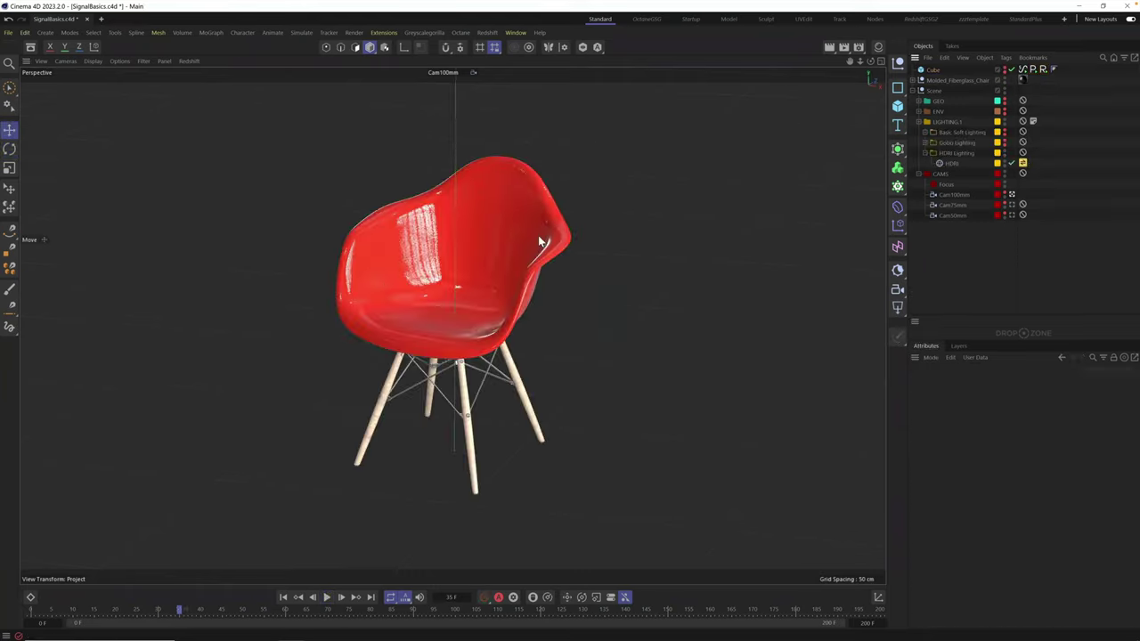
- Orbit around the red chair and add a new Null object to the scene
{"action": "left_click_drag", "start_coordinate": [534, 255], "coordinate": [579, 256], "text": "alt"}
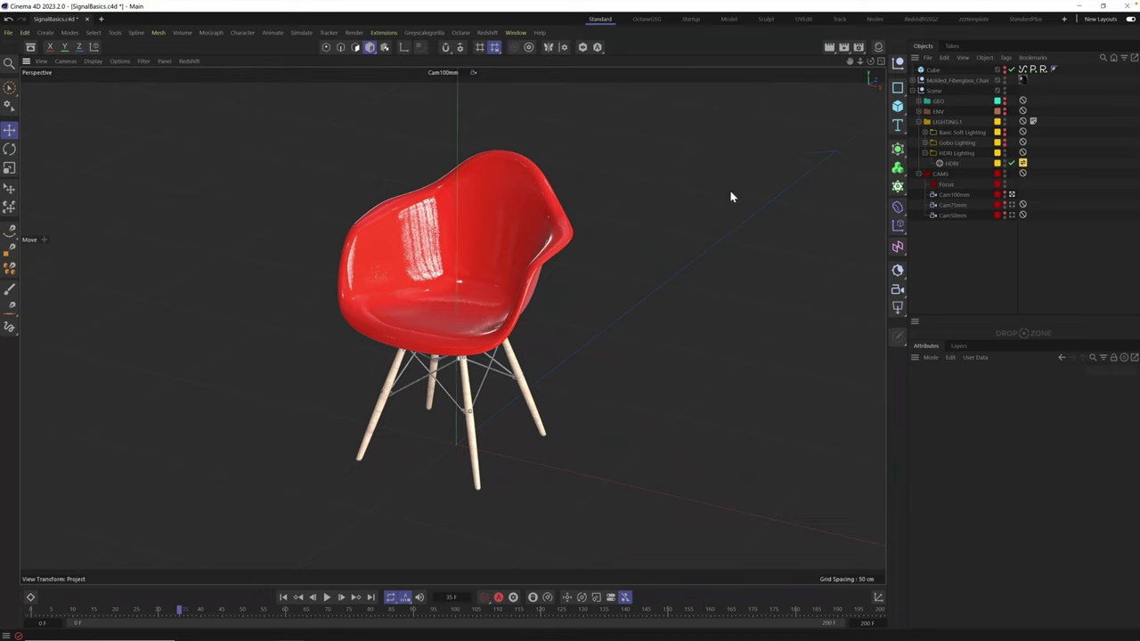
{"action": "left_click", "coordinate": [897, 67]}
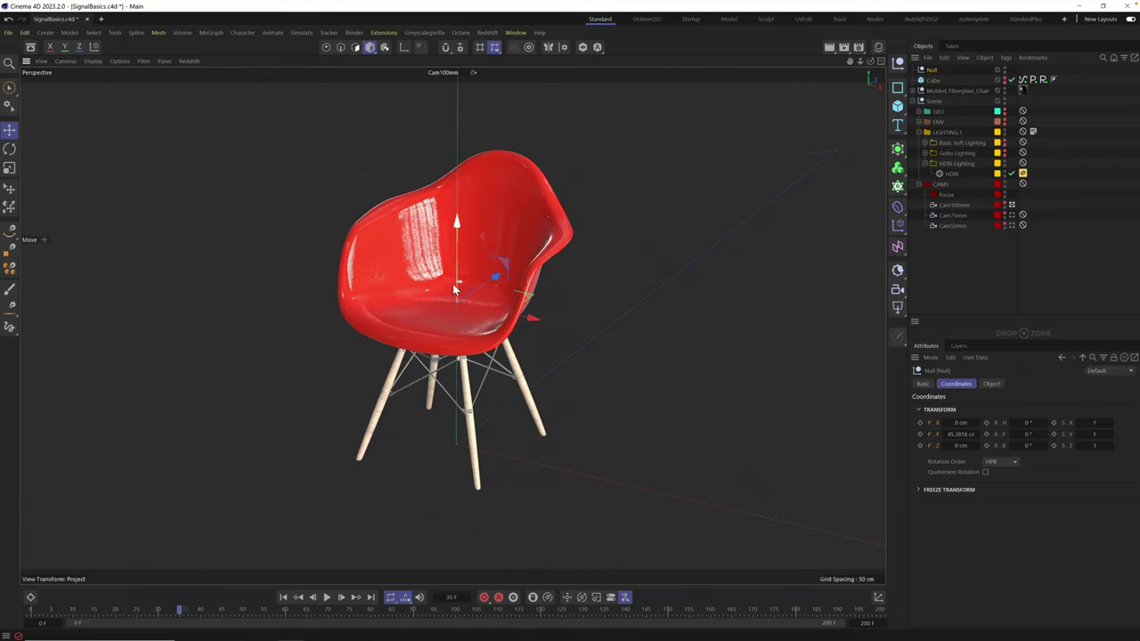
- Parent the Cam100mm camera under the new Null
{"action": "left_click", "coordinate": [953, 207]}
{"action": "left_click_drag", "start_coordinate": [432, 297], "coordinate": [463, 300], "text": "alt"}
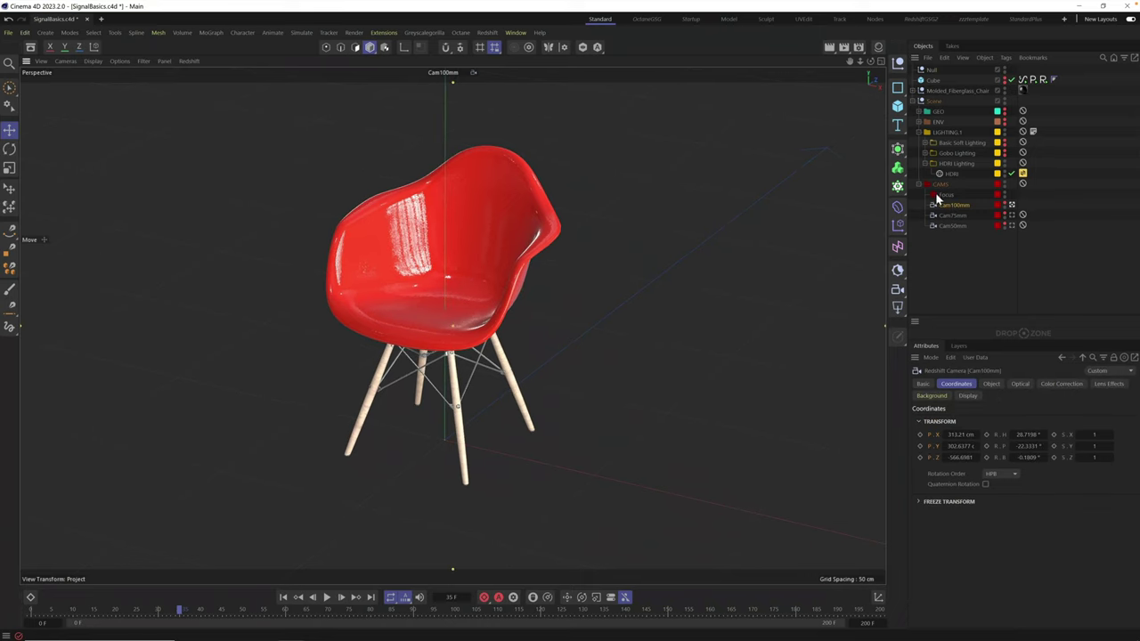
{"action": "left_click_drag", "start_coordinate": [935, 76], "coordinate": [932, 72]}
- Test-rotate the Null's heading, undo it, then add a Signal tag to the Null
{"action": "left_click", "coordinate": [931, 70]}
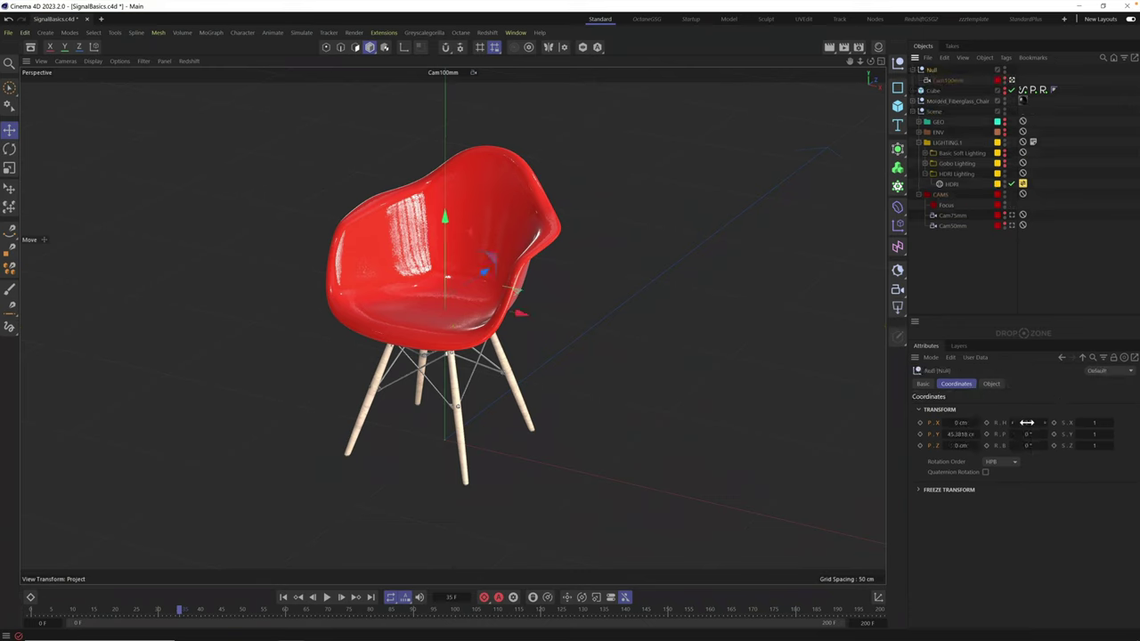
{"action": "left_click_drag", "start_coordinate": [1025, 421], "coordinate": [995, 442]}
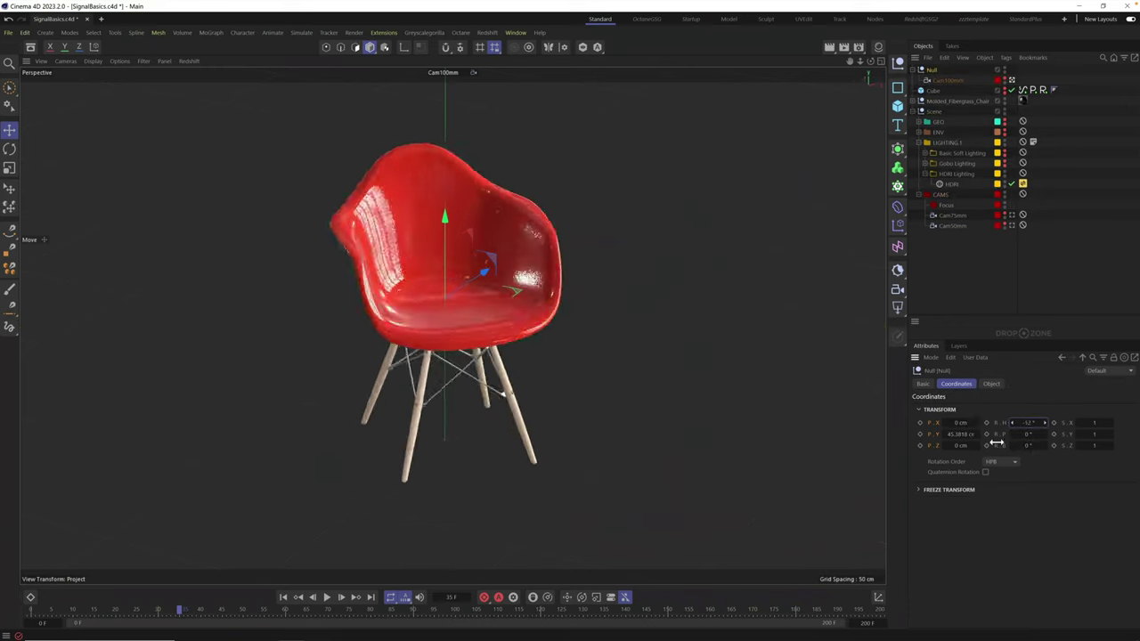
{"action": "key", "text": "ctrl+z"}
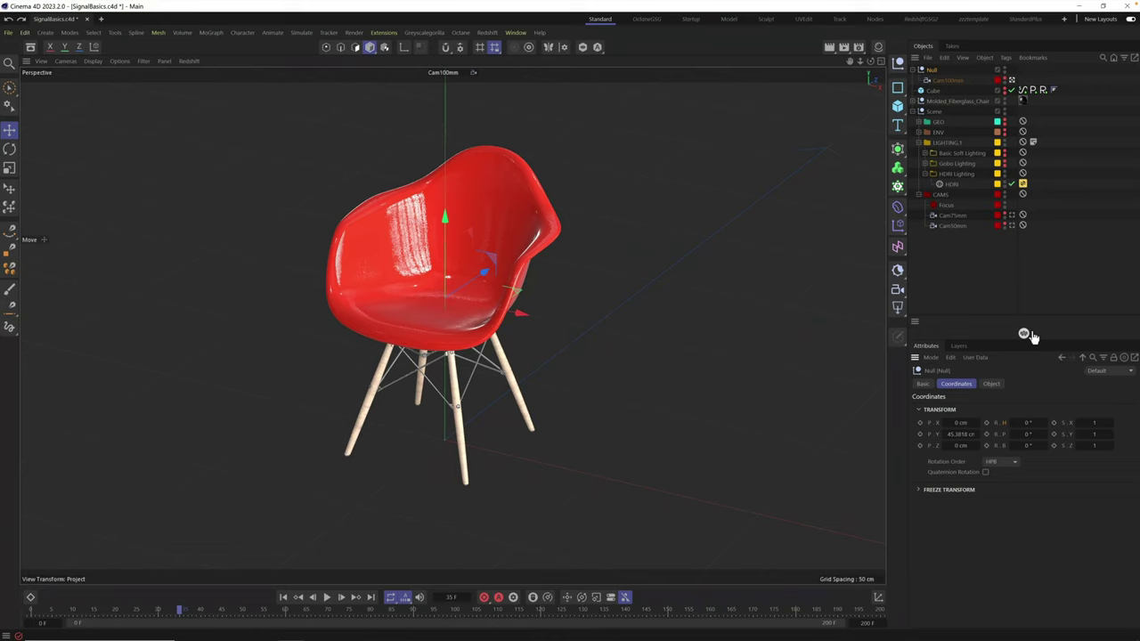
{"action": "left_click_drag", "start_coordinate": [1031, 335], "coordinate": [1000, 80]}
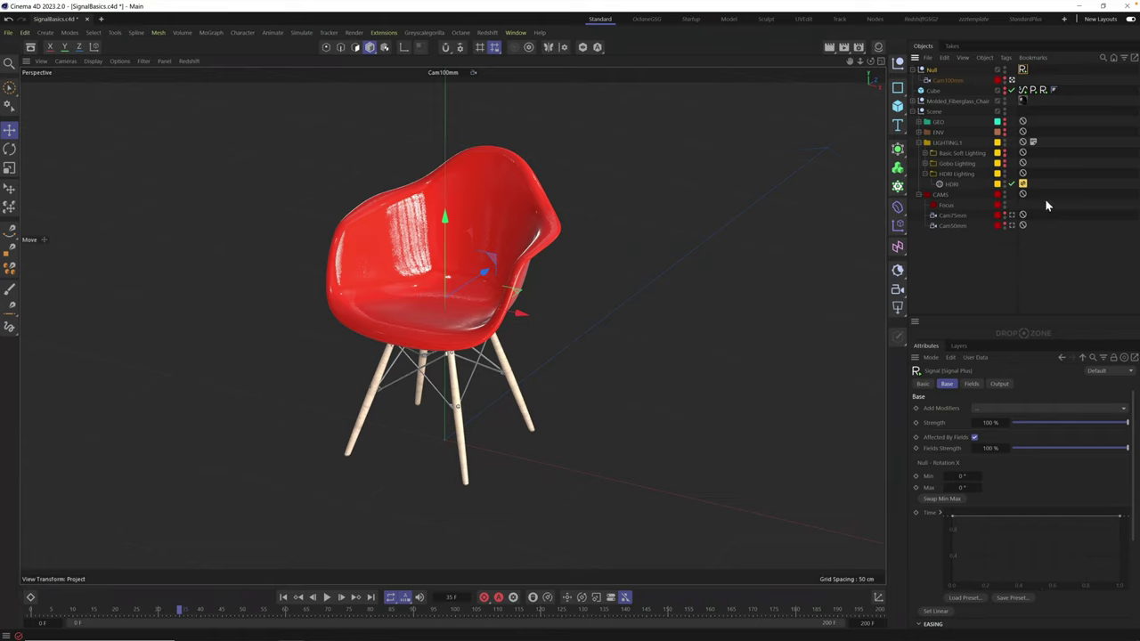
- Apply the Signal Scripts Spin Forever preset to the Null from Extensions > User Scripts
{"action": "left_click", "coordinate": [833, 85]}
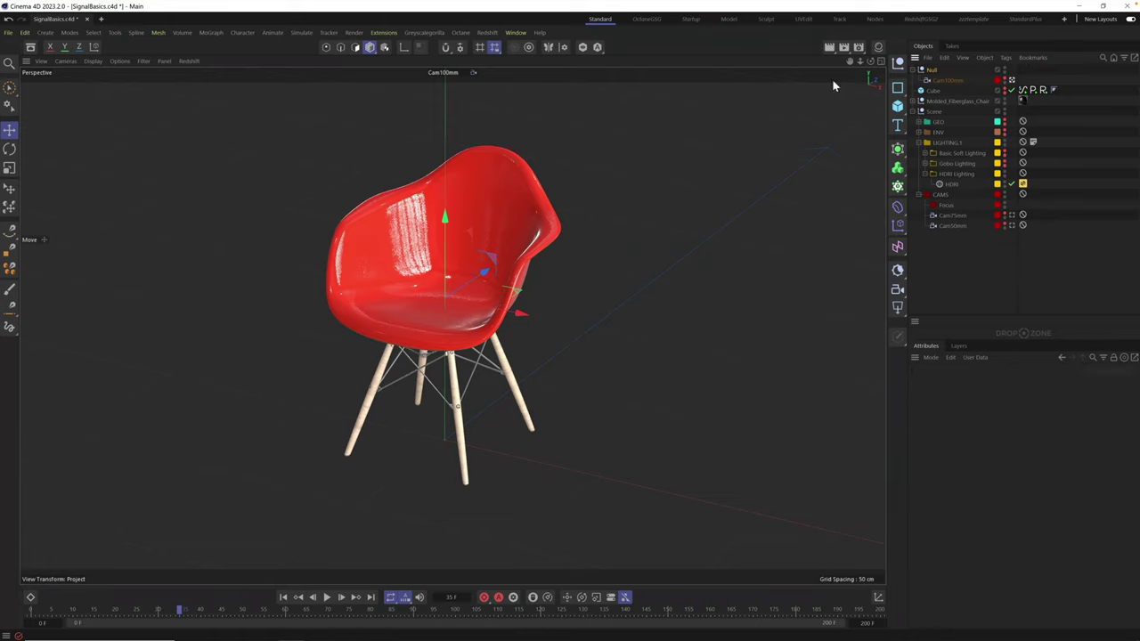
{"action": "left_click", "coordinate": [931, 71]}
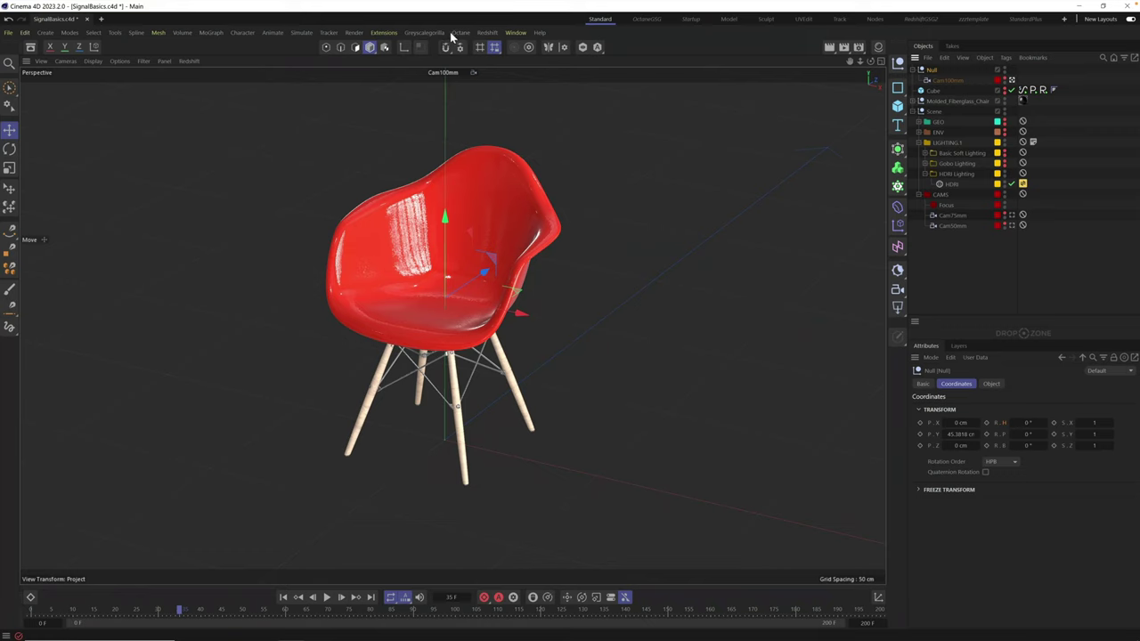
{"action": "left_click", "coordinate": [384, 33]}
{"action": "mouse_move", "coordinate": [418, 100]}
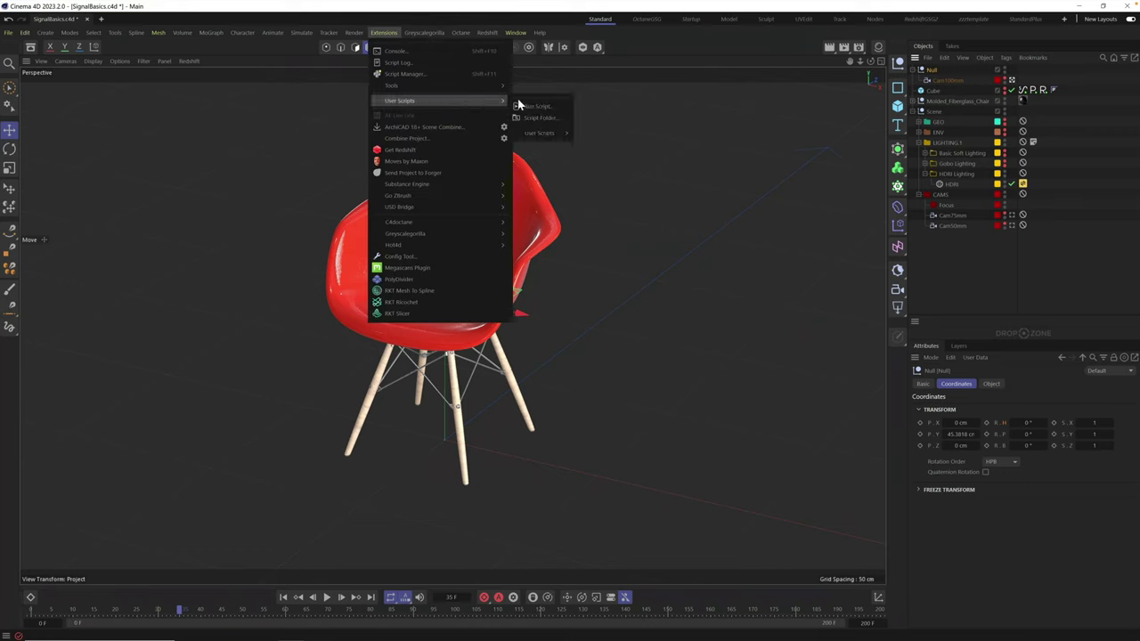
{"action": "mouse_move", "coordinate": [548, 134]}
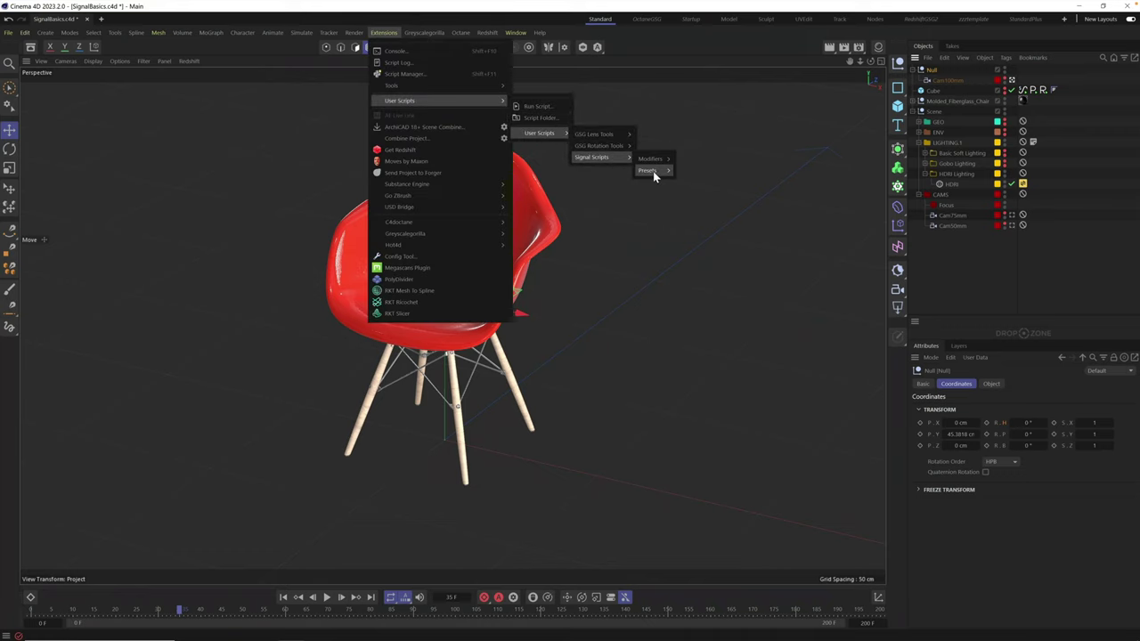
{"action": "mouse_move", "coordinate": [654, 171]}
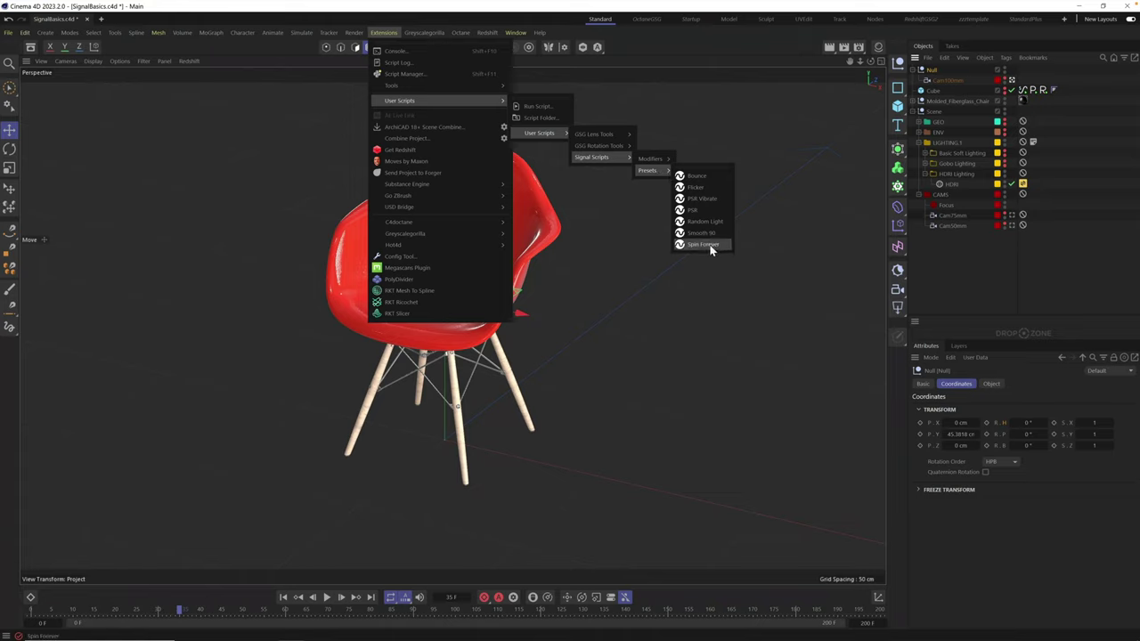
{"action": "left_click", "coordinate": [702, 245]}
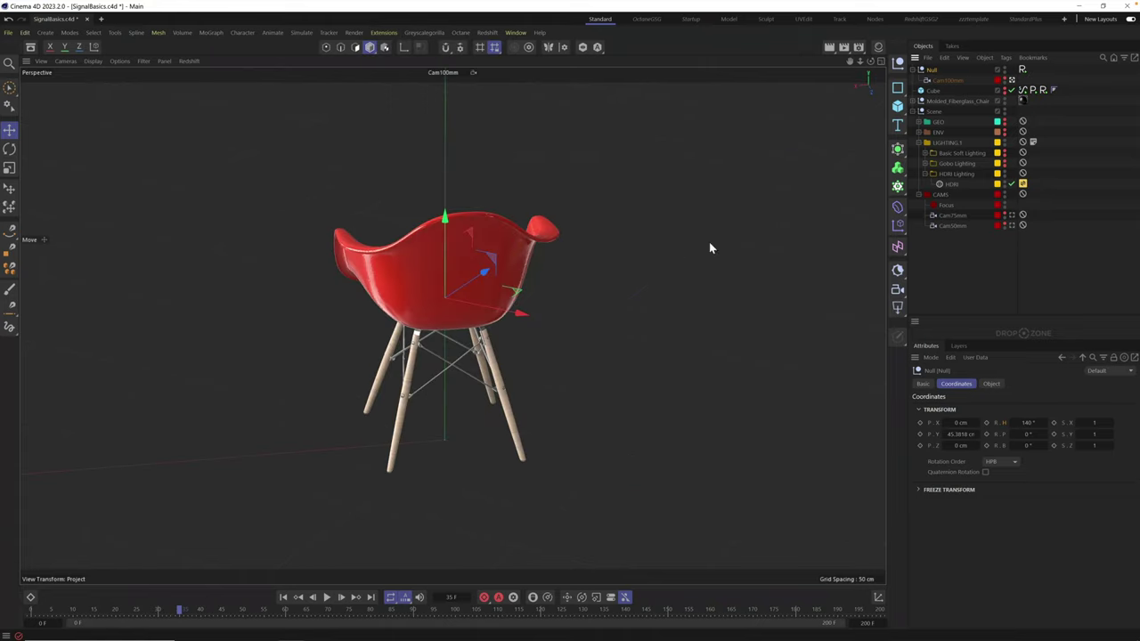
- Play the Null's spin, match the easing end to the timeline length, and stop at frame 91
{"action": "left_click", "coordinate": [1021, 72]}
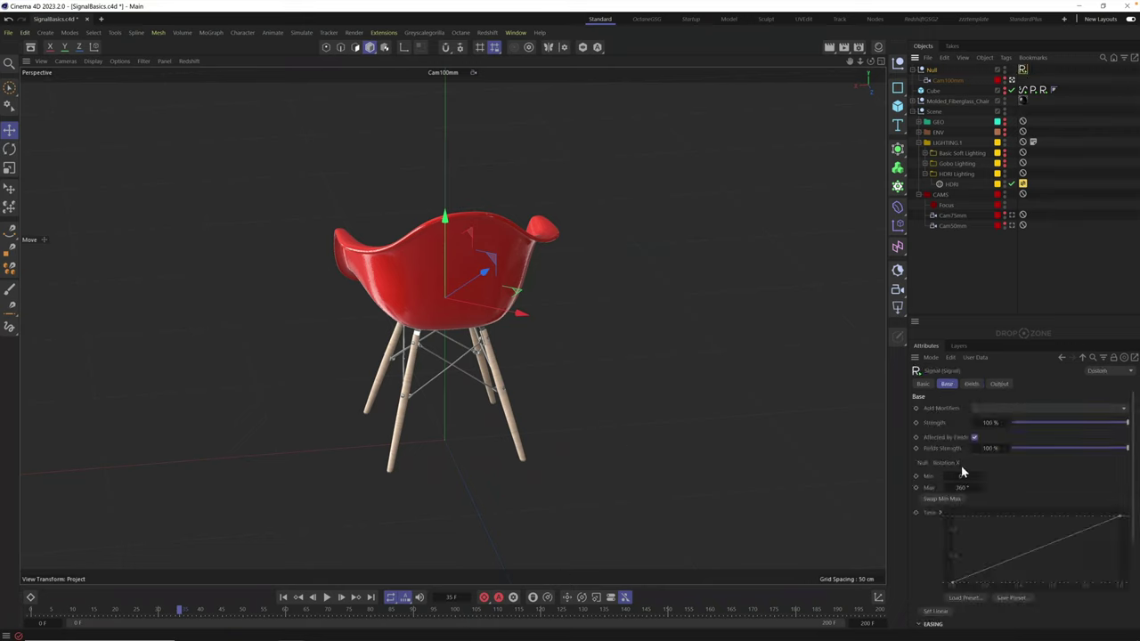
{"action": "left_click", "coordinate": [328, 597]}
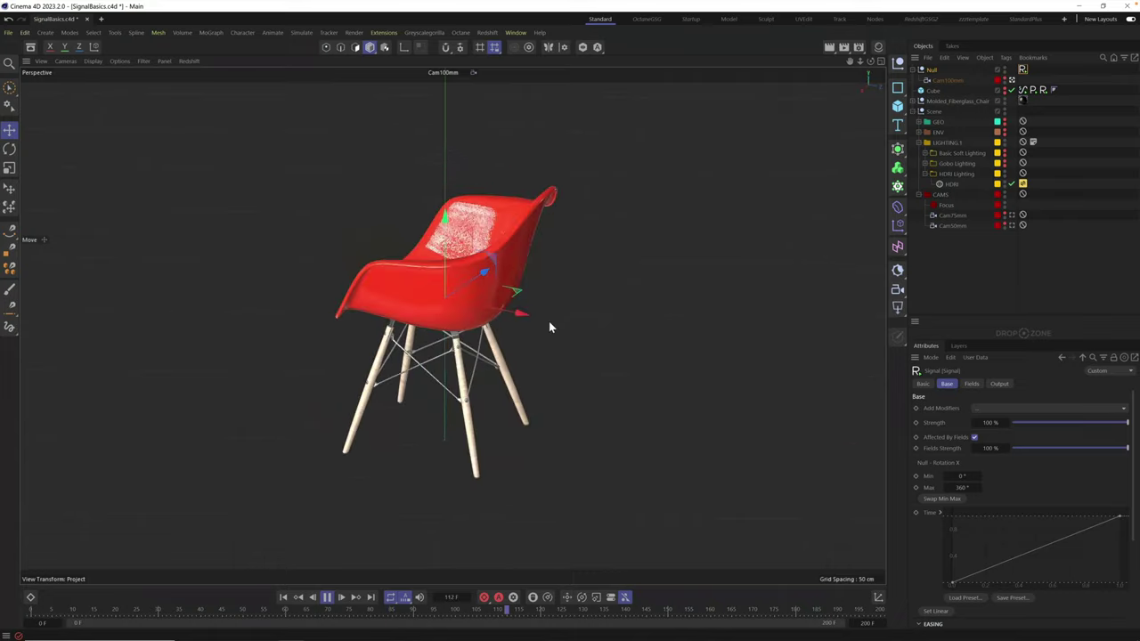
{"action": "scroll", "coordinate": [1135, 463], "scroll_direction": "down", "scroll_amount": 3}
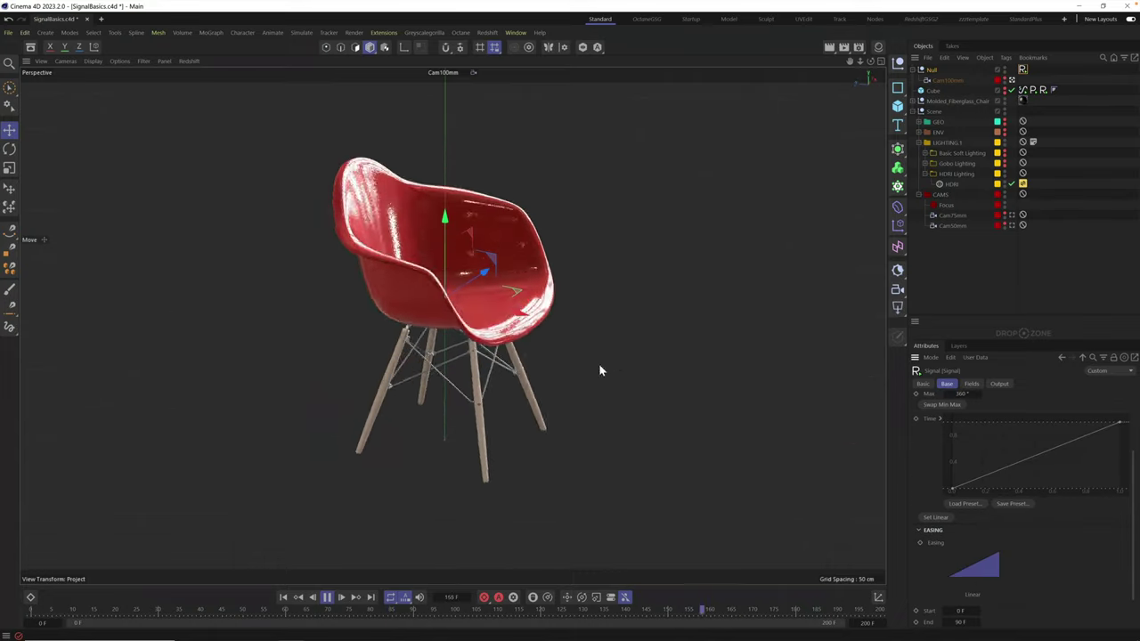
{"action": "scroll", "coordinate": [1137, 471], "scroll_direction": "down", "scroll_amount": 1}
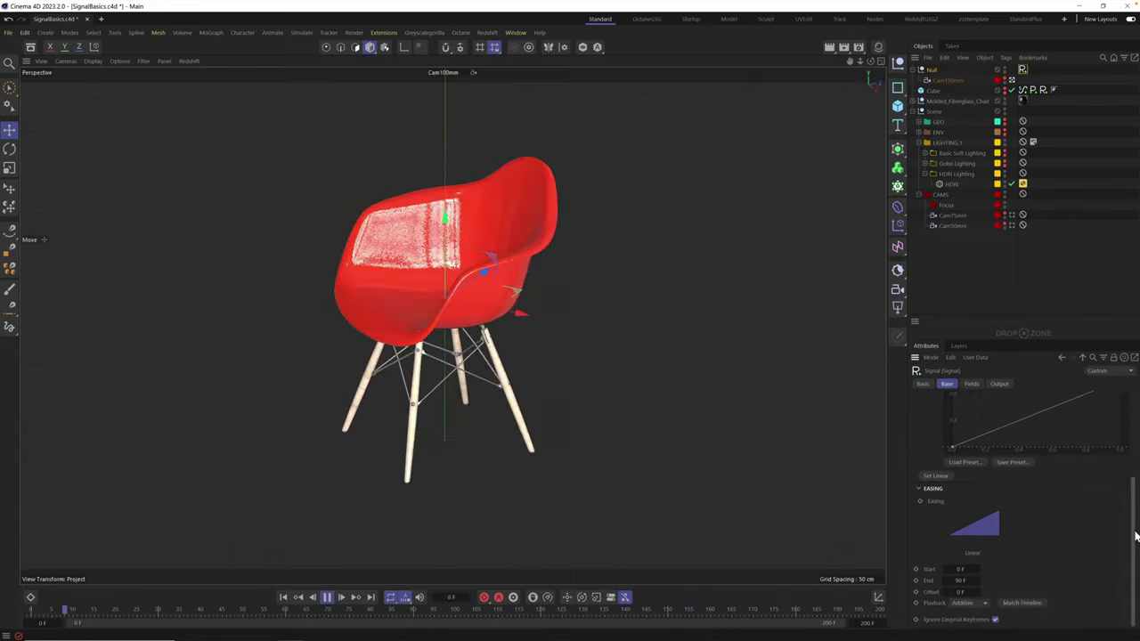
{"action": "left_click_drag", "start_coordinate": [962, 581], "coordinate": [971, 582]}
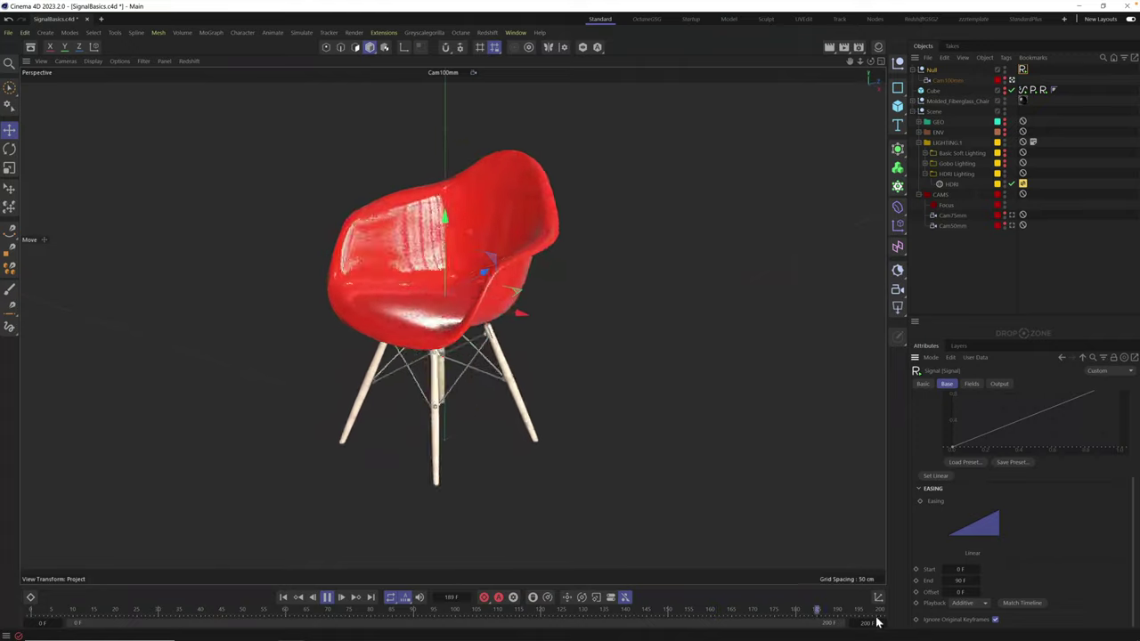
{"action": "left_click", "coordinate": [1024, 604]}
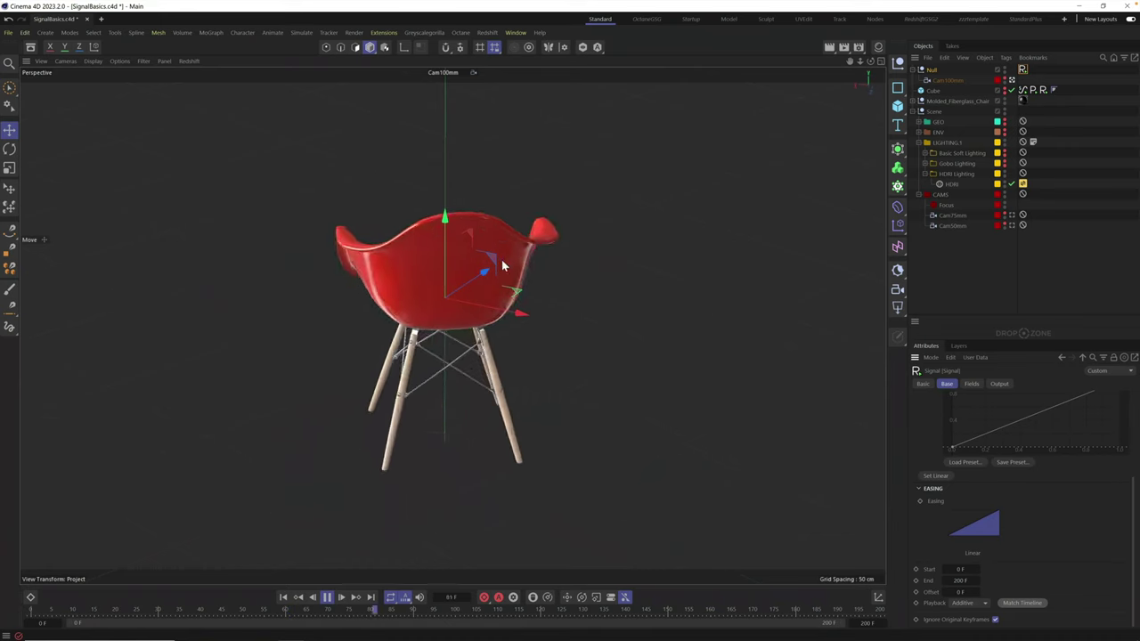
{"action": "left_click_drag", "start_coordinate": [1132, 514], "coordinate": [1131, 458]}
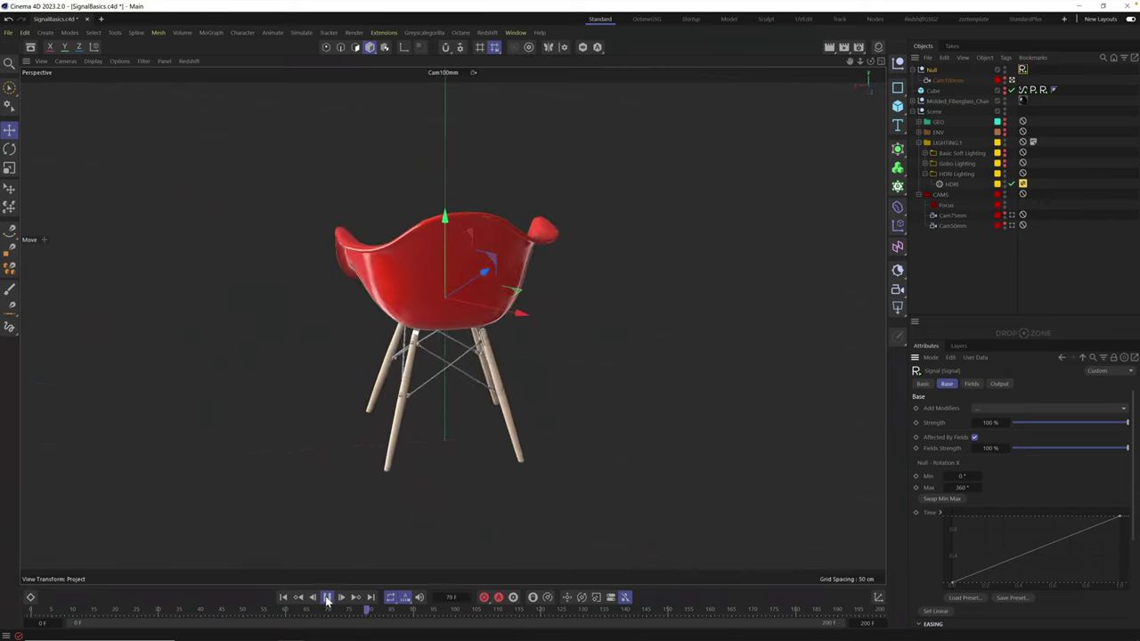
{"action": "key", "text": "F8"}
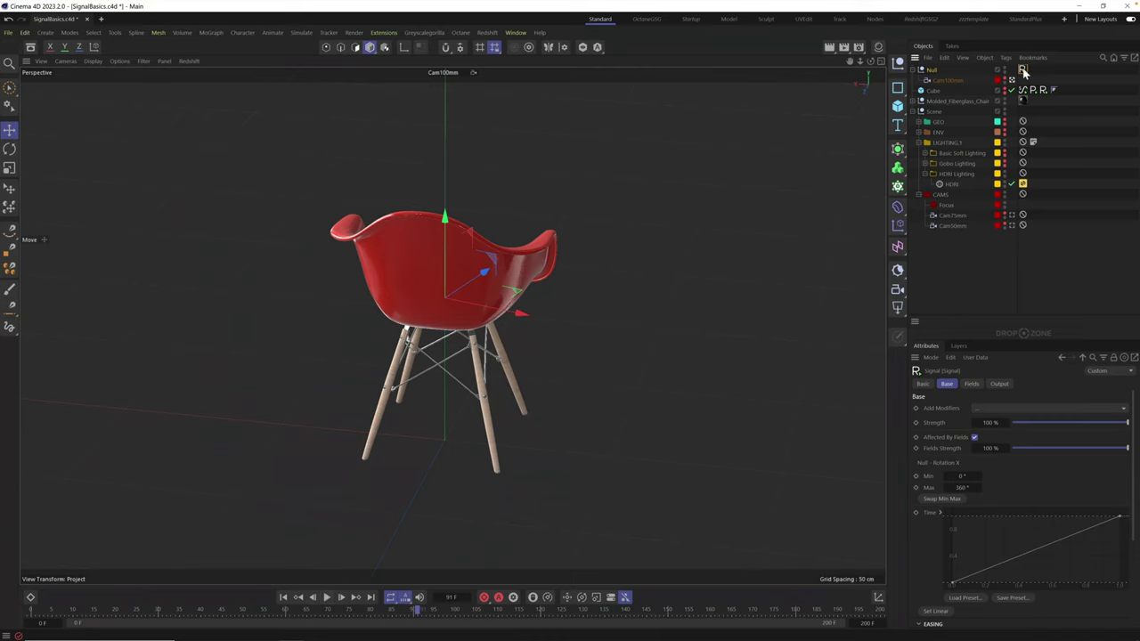
- Add a Noise modifier to Cam100mm's rotation Signal with variations H 1°, P 1°, B 5°
{"action": "left_click", "coordinate": [947, 81]}
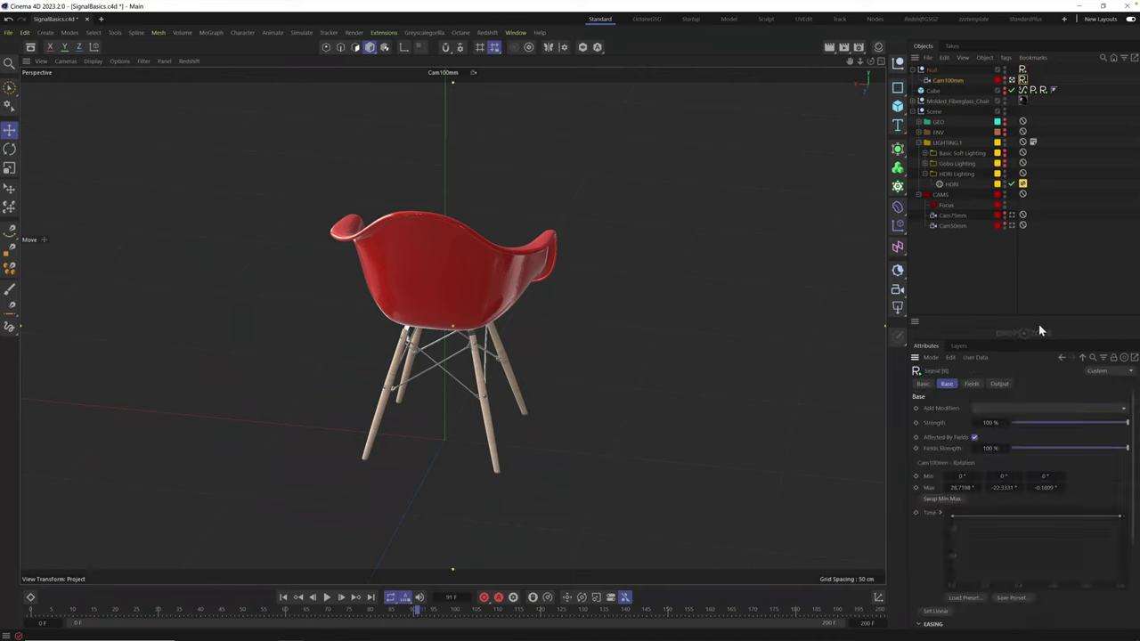
{"action": "left_click", "coordinate": [993, 410]}
{"action": "left_click", "coordinate": [995, 423]}
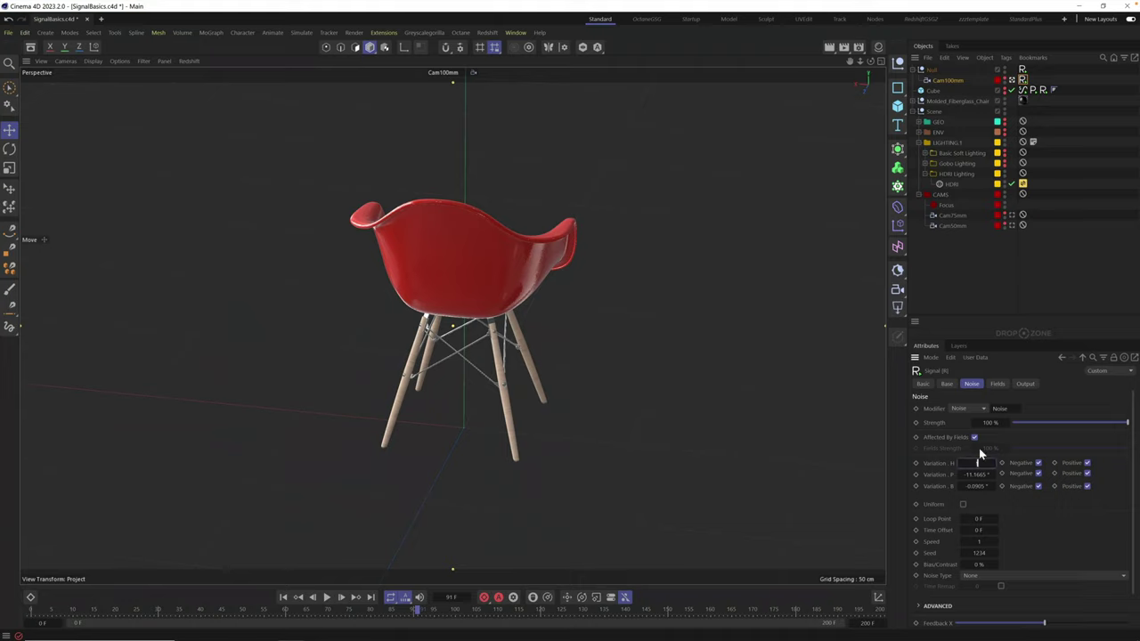
{"action": "key", "text": "Tab"}
{"action": "type", "text": "1"}
{"action": "key", "text": "Tab"}
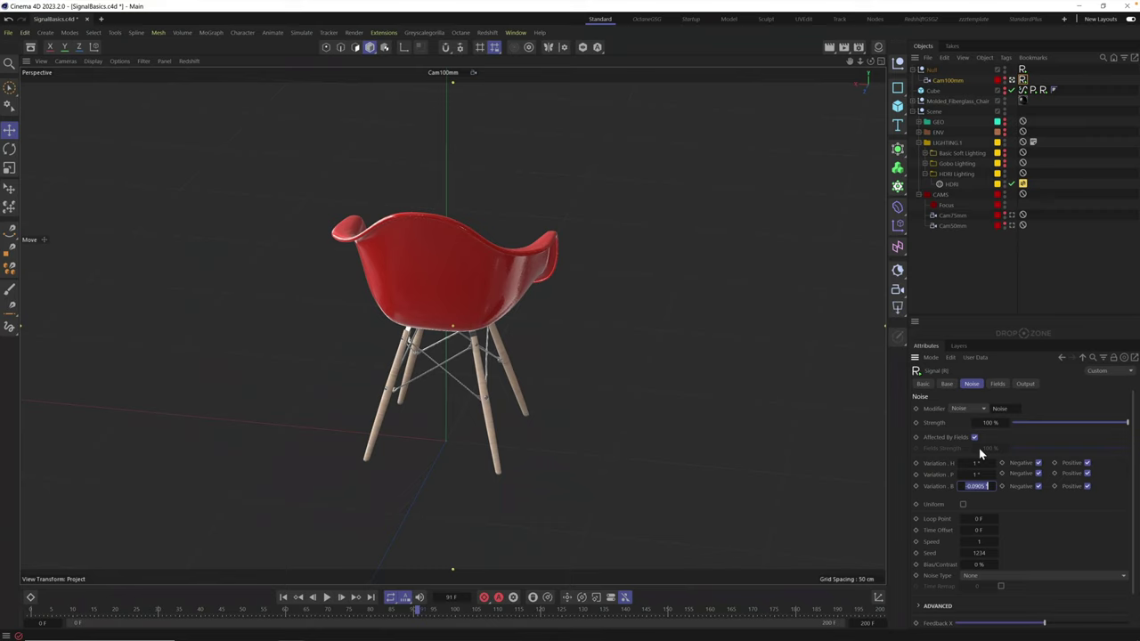
{"action": "type", "text": "5"}
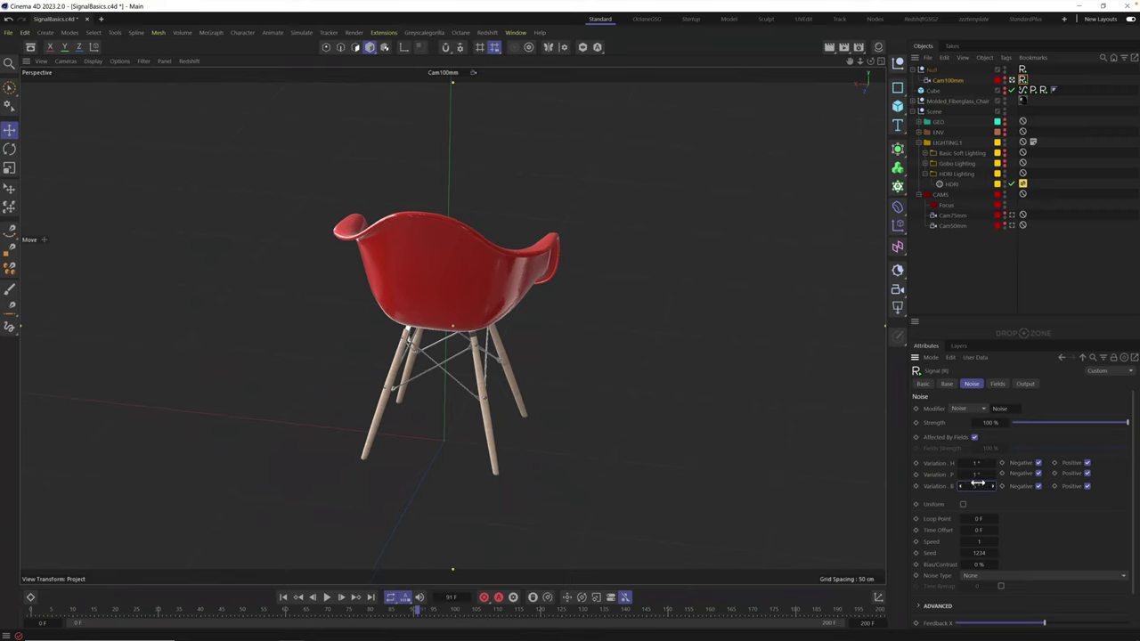
{"action": "left_click_drag", "start_coordinate": [978, 483], "coordinate": [1010, 494]}
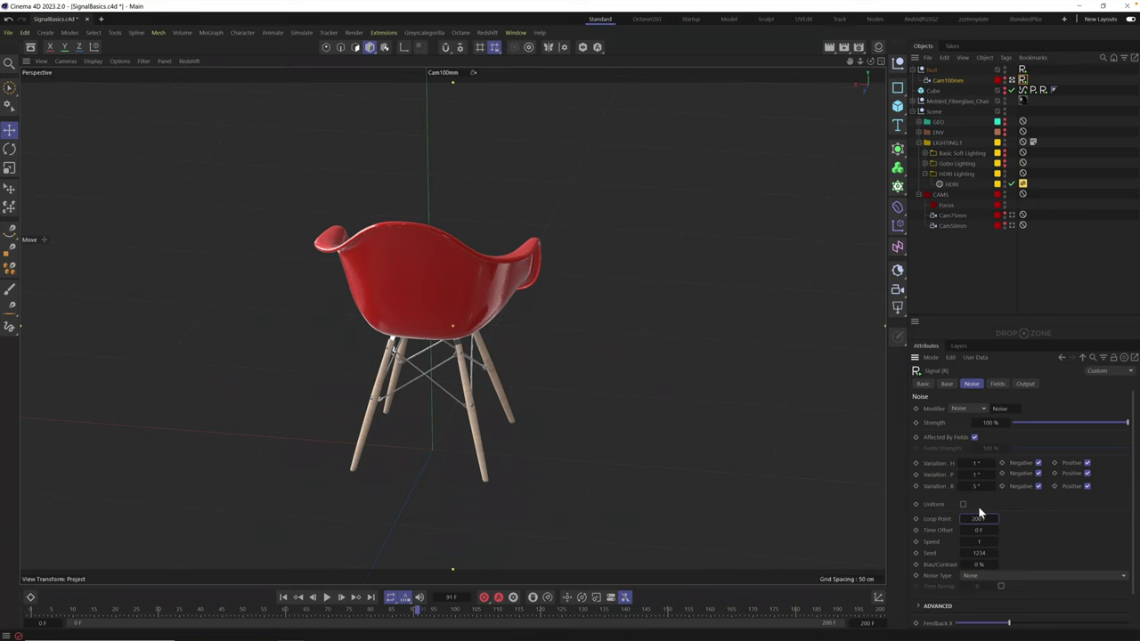
- While playing, lower the camera noise strength to 25% and set its speed to 0.3
{"action": "left_click", "coordinate": [327, 598]}
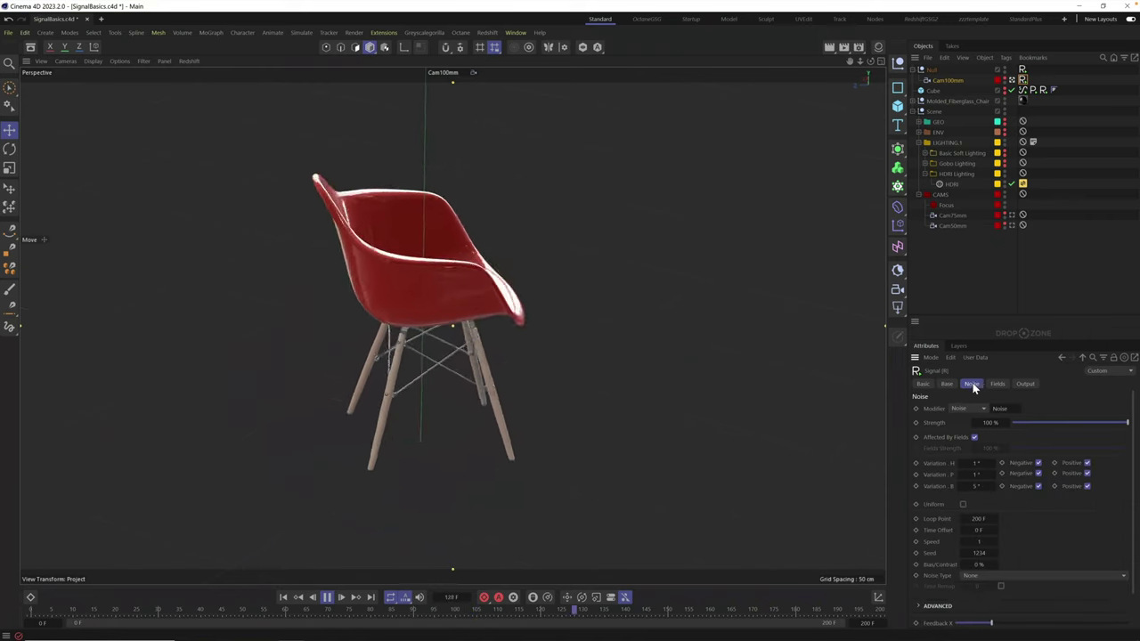
{"action": "left_click_drag", "start_coordinate": [1075, 423], "coordinate": [1039, 422]}
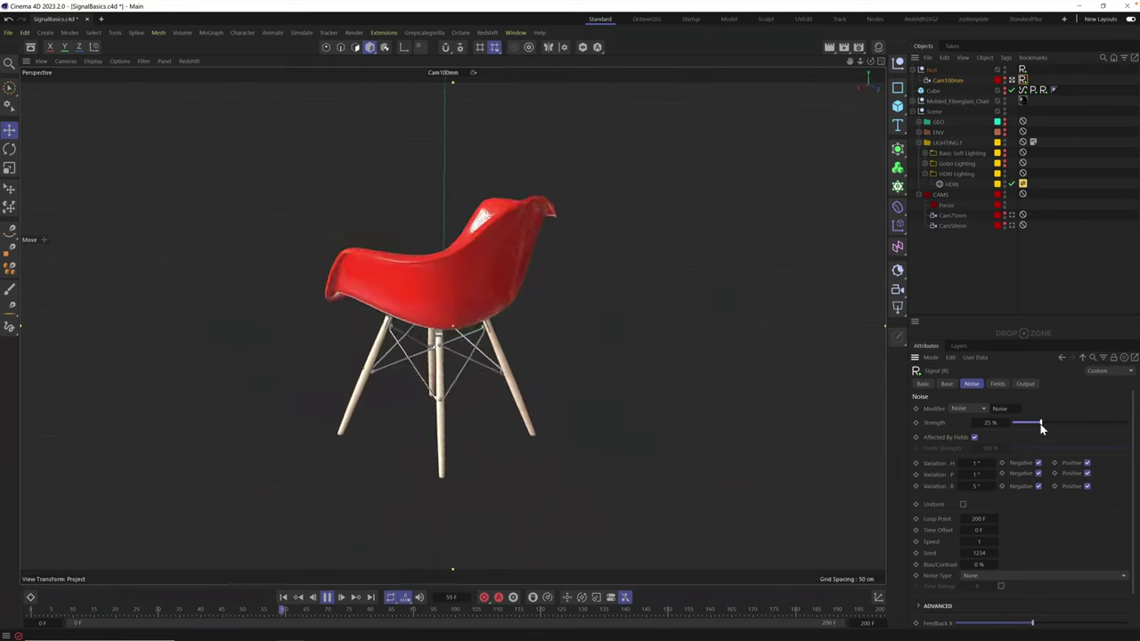
{"action": "left_click", "coordinate": [980, 542]}
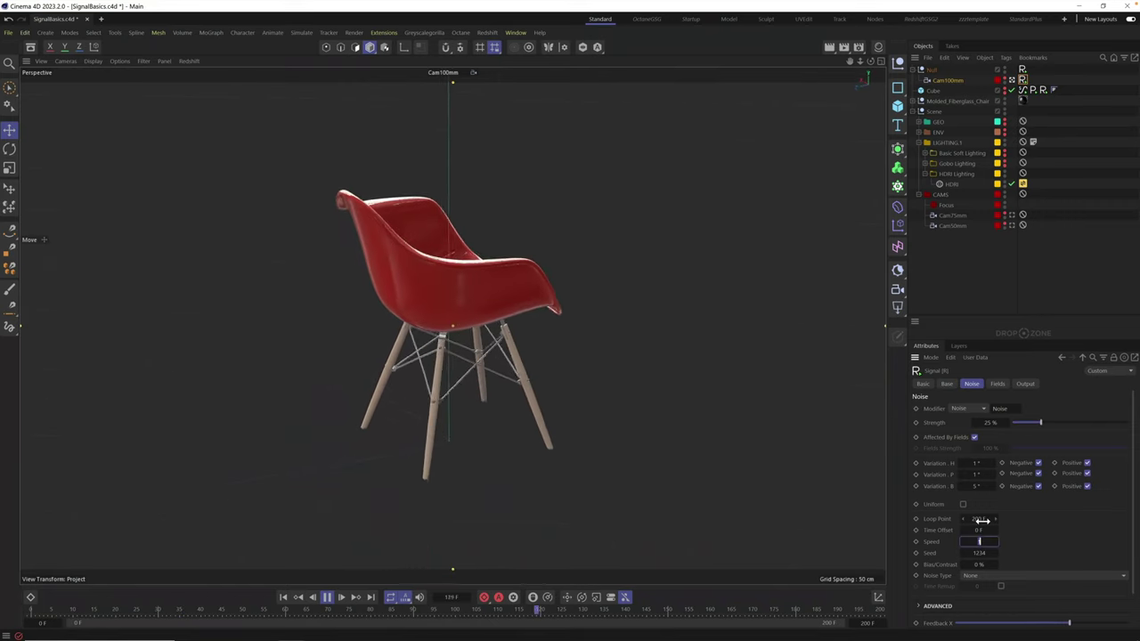
{"action": "type", "text": "0.3"}
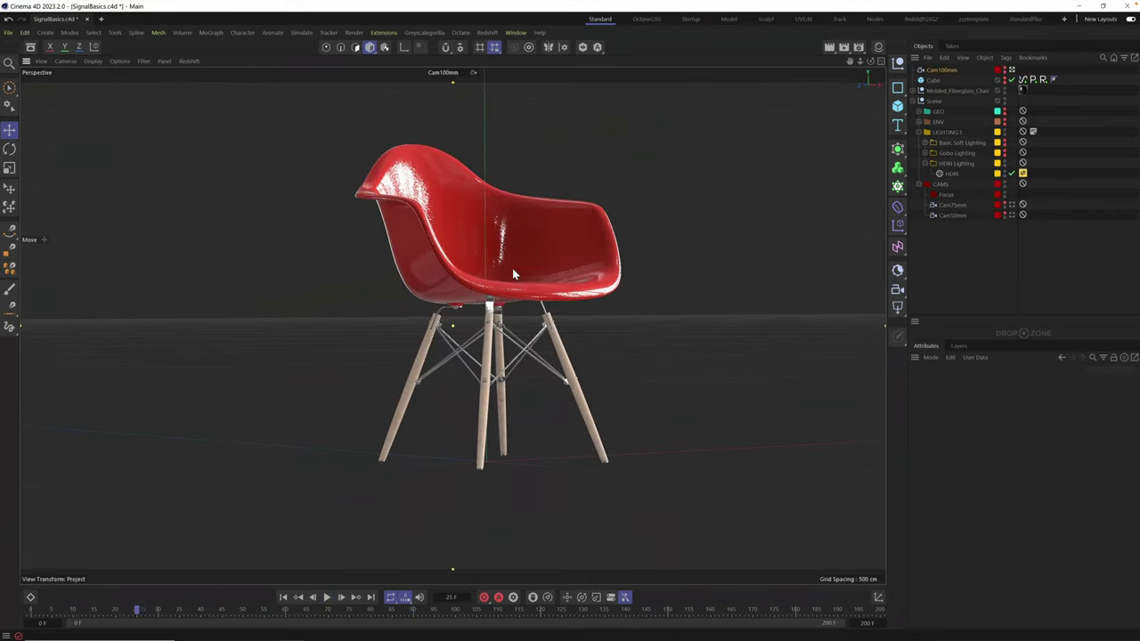
- Orbit under the chair, nudge the camera's P.X, and create a Position X Signal tag
{"action": "left_click_drag", "start_coordinate": [556, 255], "coordinate": [433, 318], "text": "alt"}
{"action": "scroll", "coordinate": [600, 267], "scroll_direction": "up", "scroll_amount": 6}
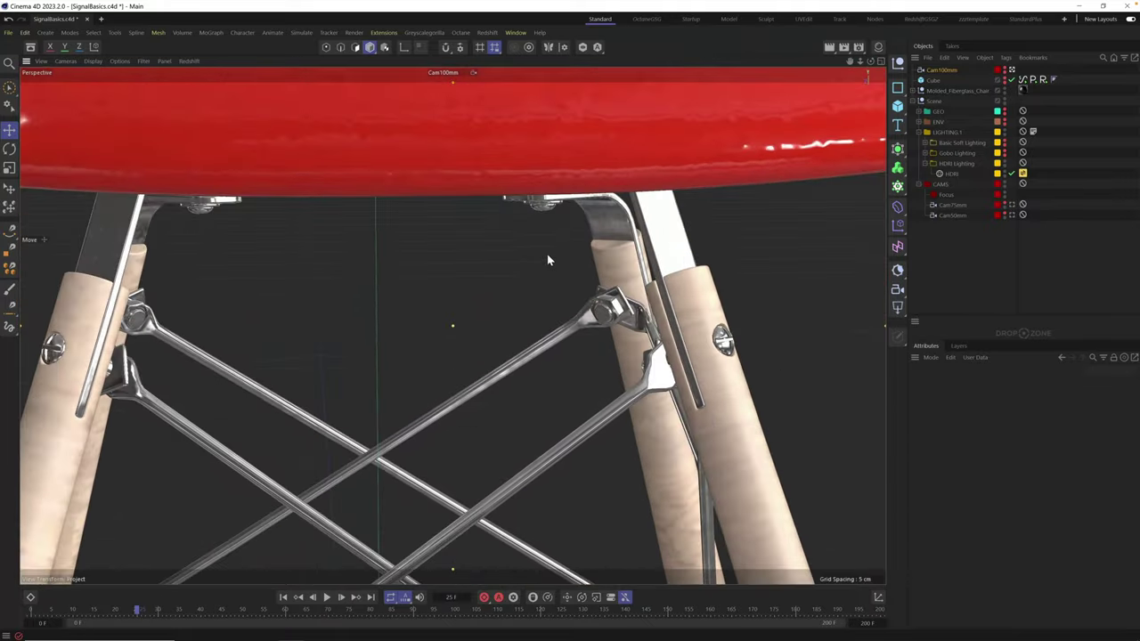
{"action": "left_click_drag", "start_coordinate": [546, 258], "coordinate": [752, 315], "text": "alt"}
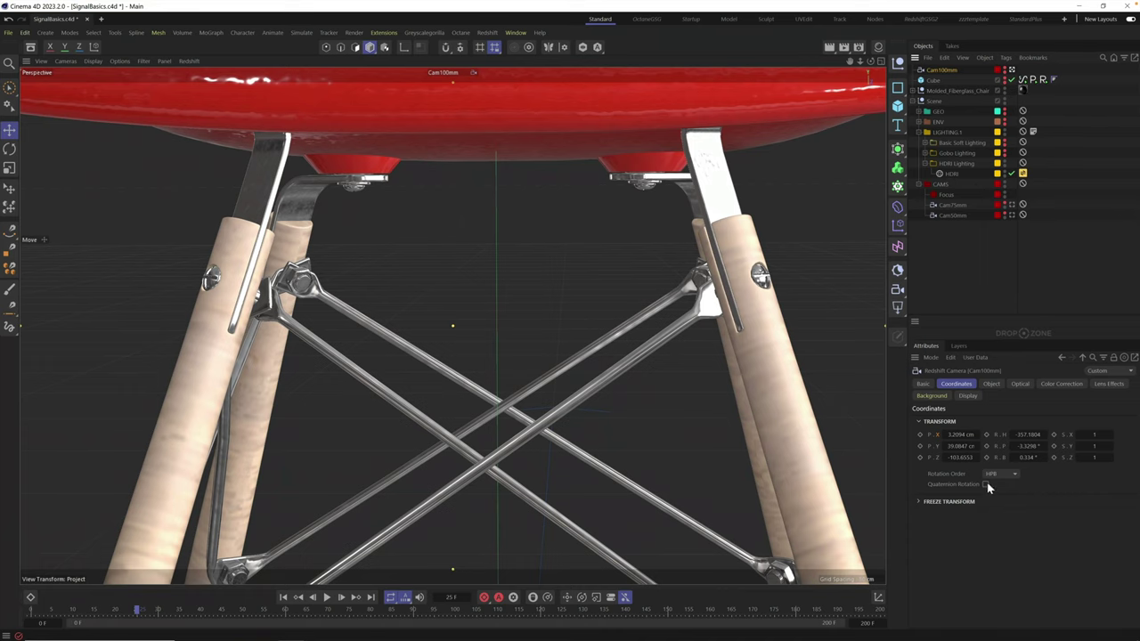
{"action": "left_click_drag", "start_coordinate": [959, 435], "coordinate": [938, 435]}
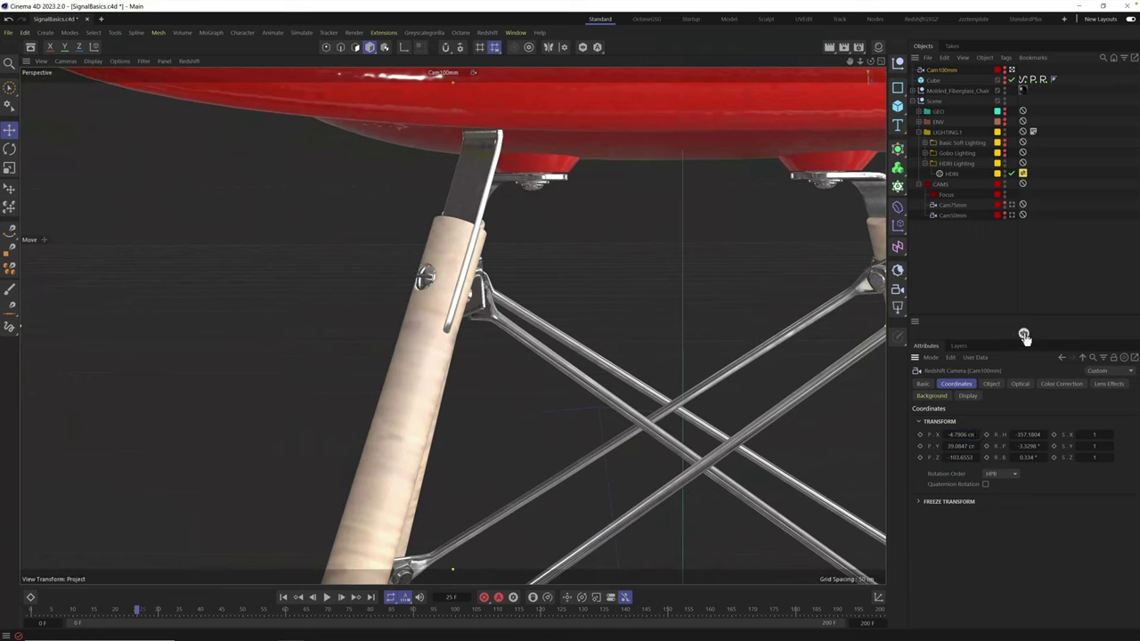
{"action": "left_click_drag", "start_coordinate": [1024, 337], "coordinate": [1025, 336]}
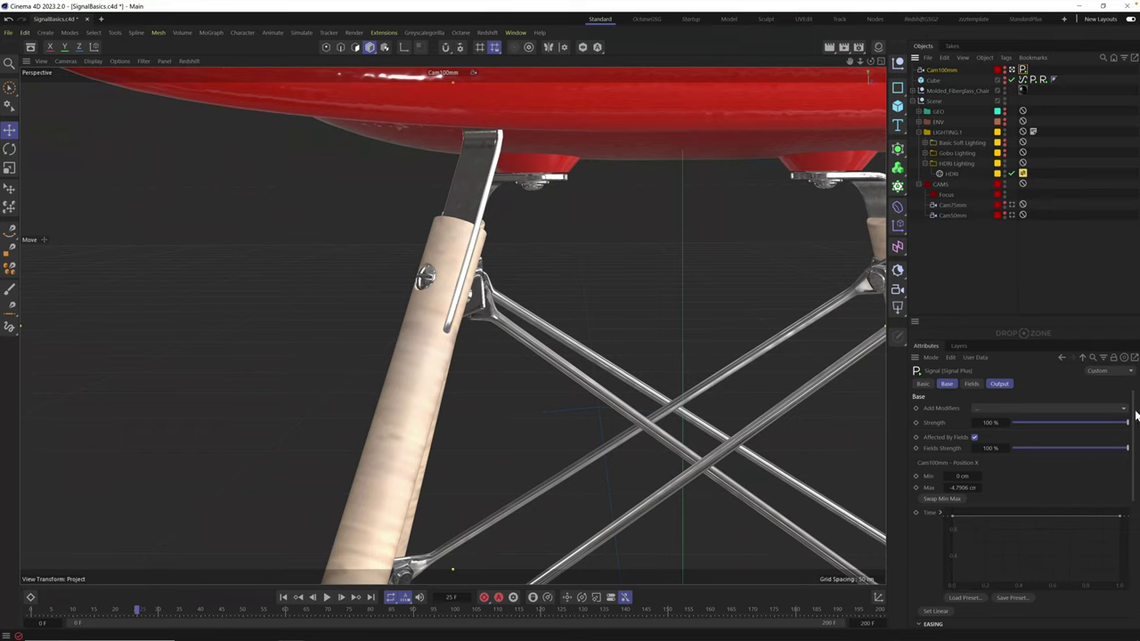
- Make the camera's Position X Signal a linear ramp and preview it from the start
{"action": "left_click_drag", "start_coordinate": [1134, 417], "coordinate": [1136, 436]}
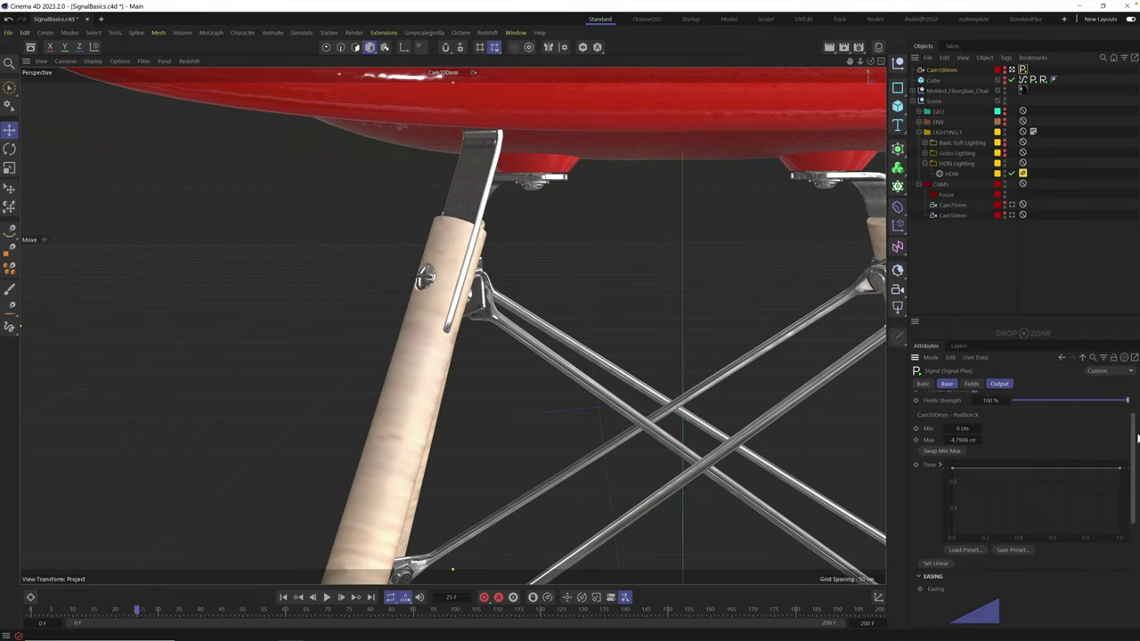
{"action": "left_click", "coordinate": [934, 562]}
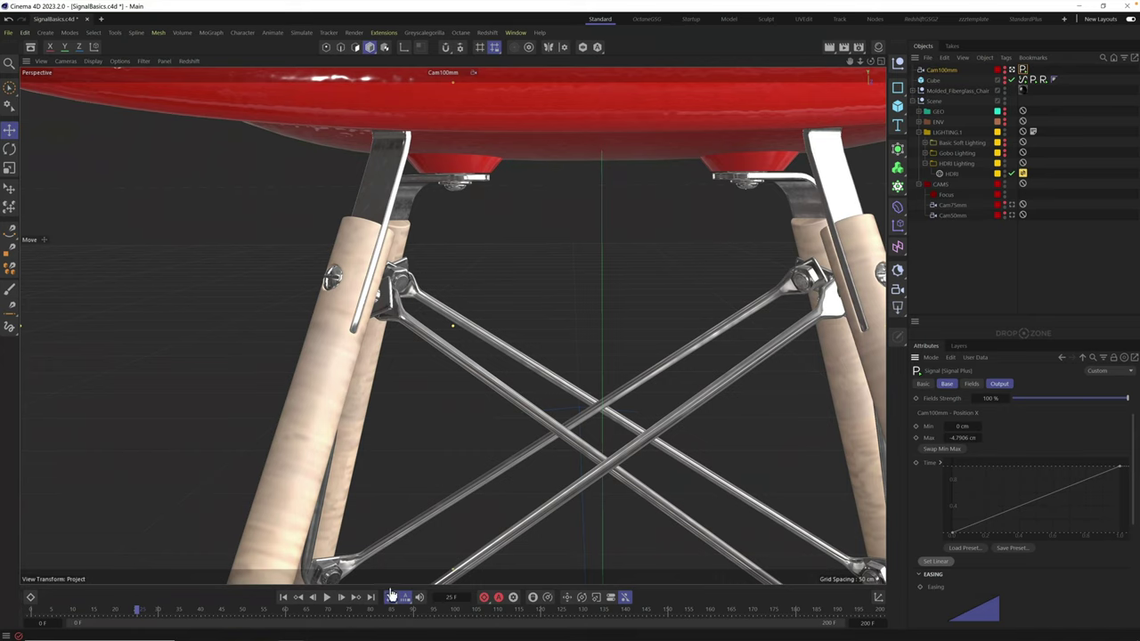
{"action": "left_click", "coordinate": [326, 597]}
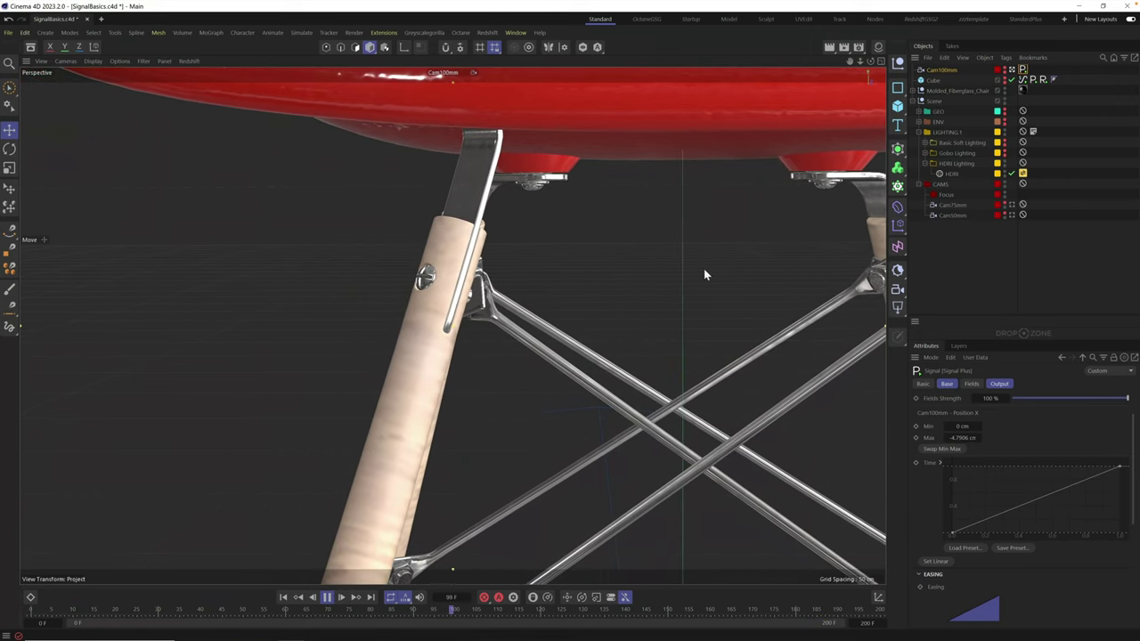
{"action": "left_click", "coordinate": [284, 597]}
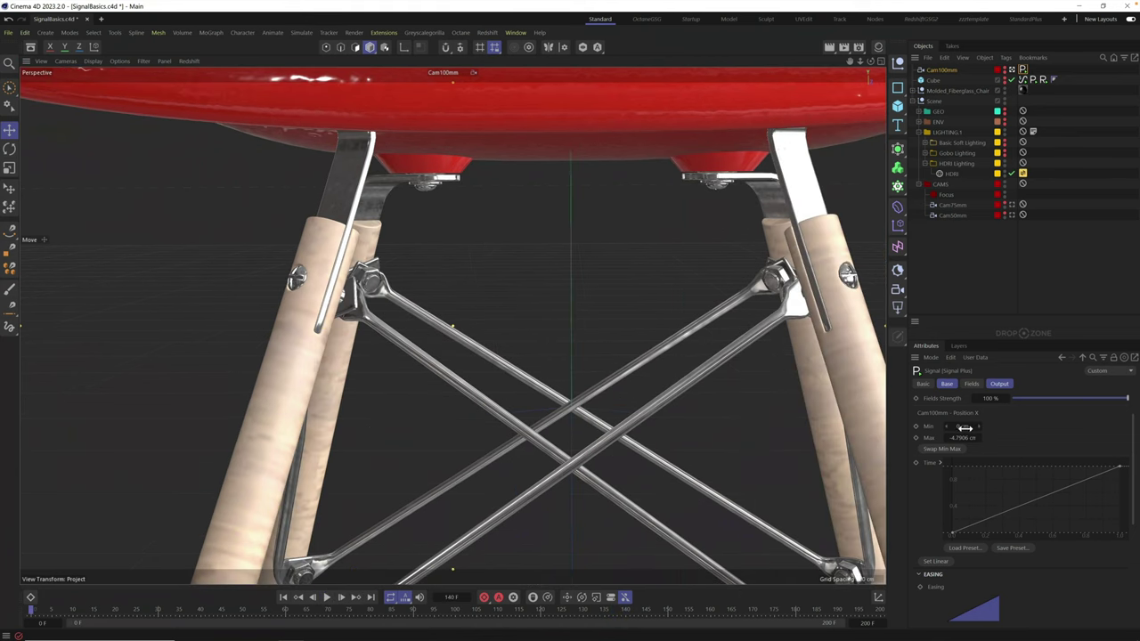
- Set the Position X range to Min -5 cm and Max 11.2094 cm
{"action": "left_click_drag", "start_coordinate": [962, 427], "coordinate": [962, 428]}
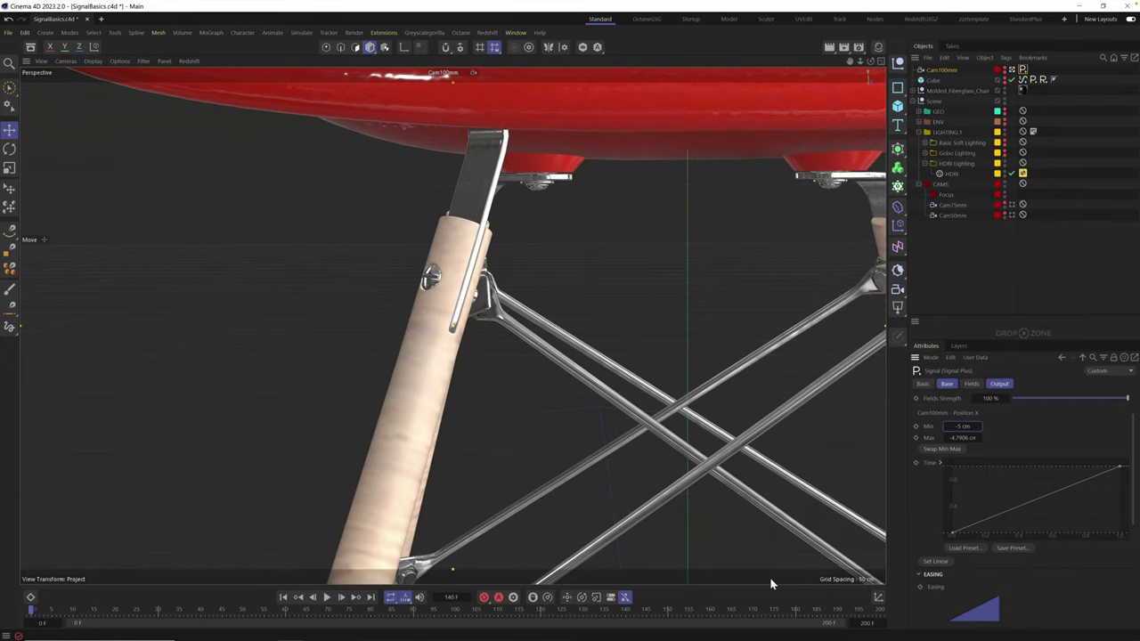
{"action": "left_click", "coordinate": [764, 610]}
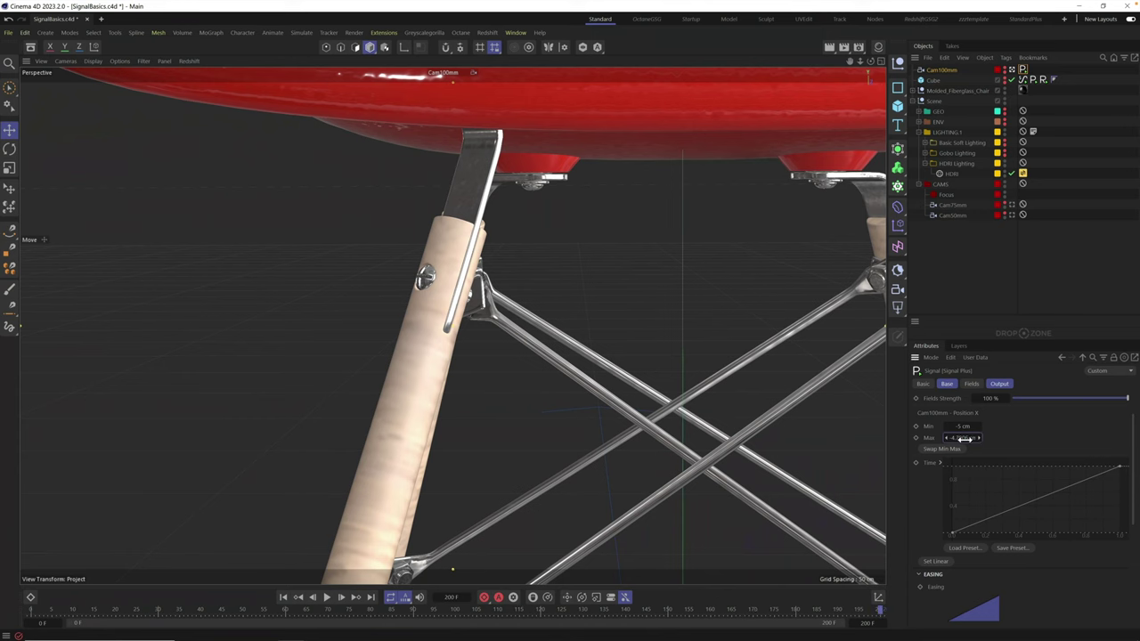
{"action": "left_click_drag", "start_coordinate": [964, 438], "coordinate": [980, 439]}
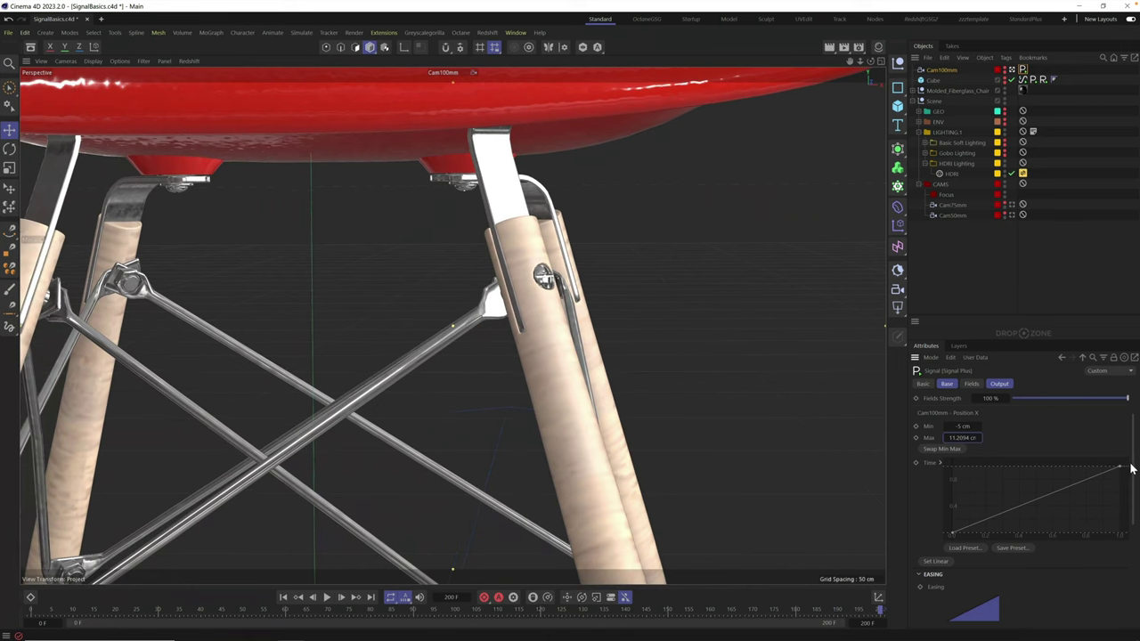
{"action": "scroll", "coordinate": [1135, 473], "scroll_direction": "down", "scroll_amount": 1}
- Play the camera slide, then swap Min and Max twice, keeping -5 cm and 11.2094 cm
{"action": "left_click", "coordinate": [327, 597]}
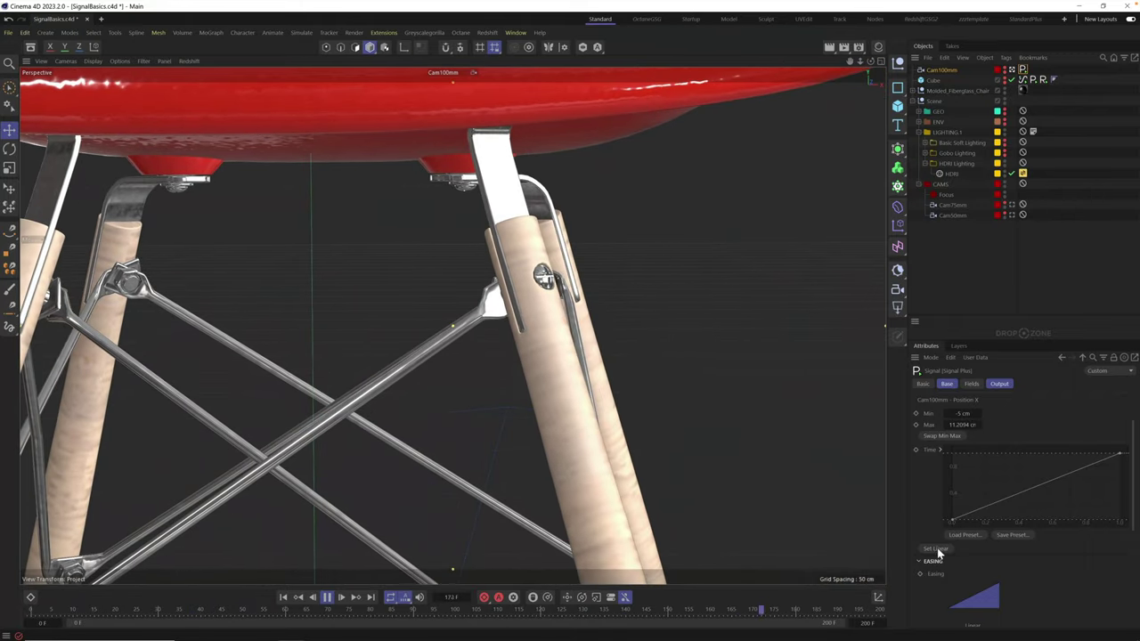
{"action": "scroll", "coordinate": [970, 499], "scroll_direction": "down", "scroll_amount": 6}
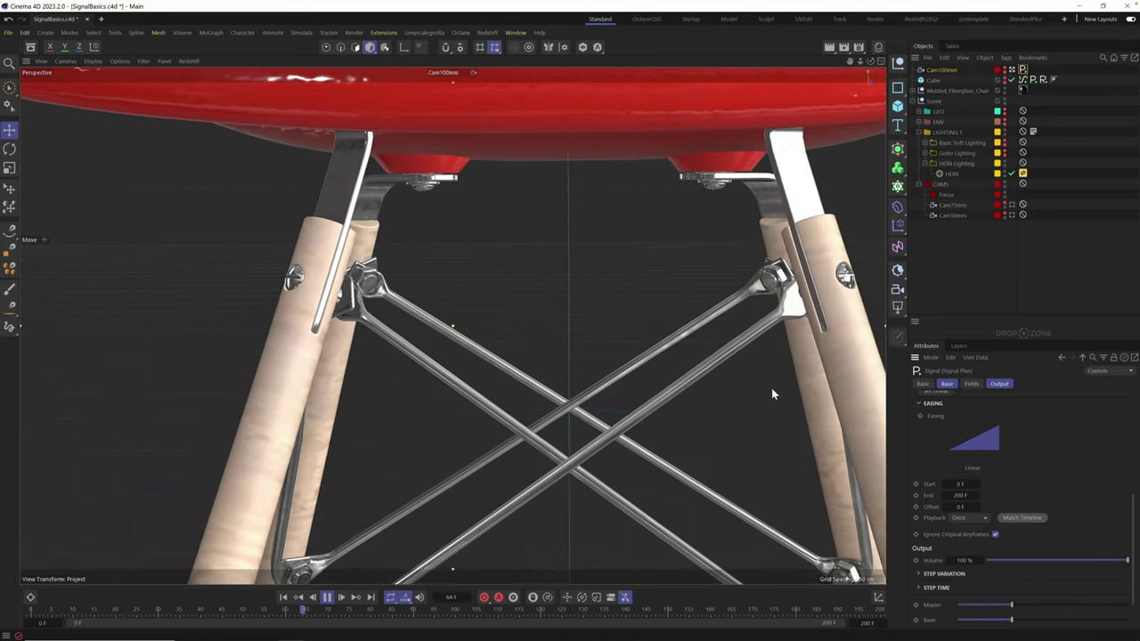
{"action": "scroll", "coordinate": [1132, 467], "scroll_direction": "up", "scroll_amount": 2}
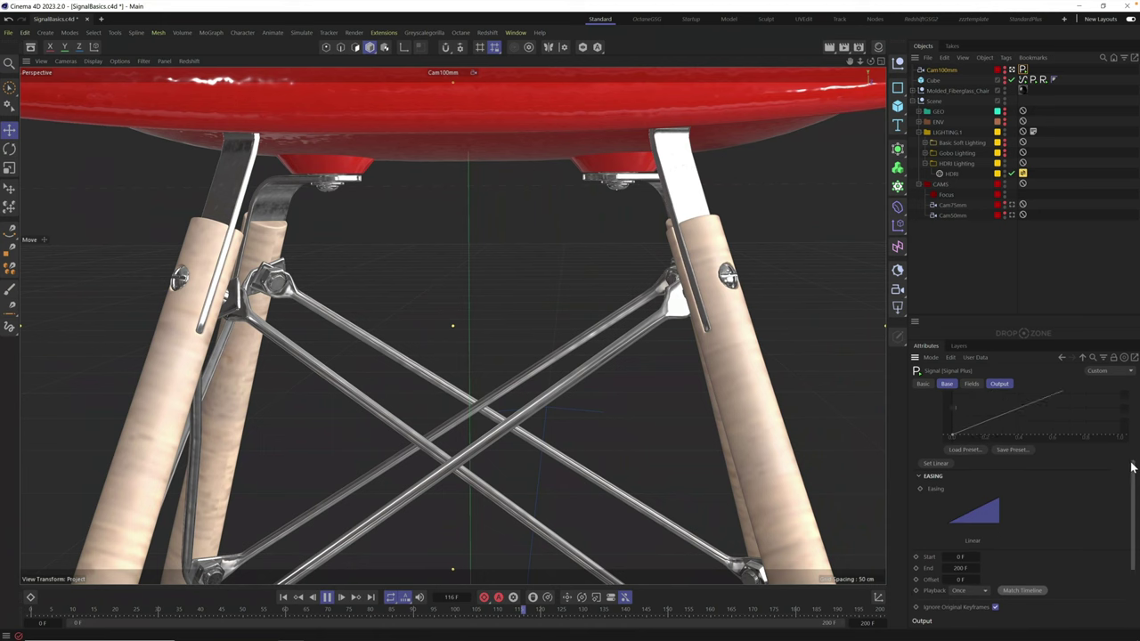
{"action": "scroll", "coordinate": [1132, 465], "scroll_direction": "up", "scroll_amount": 3}
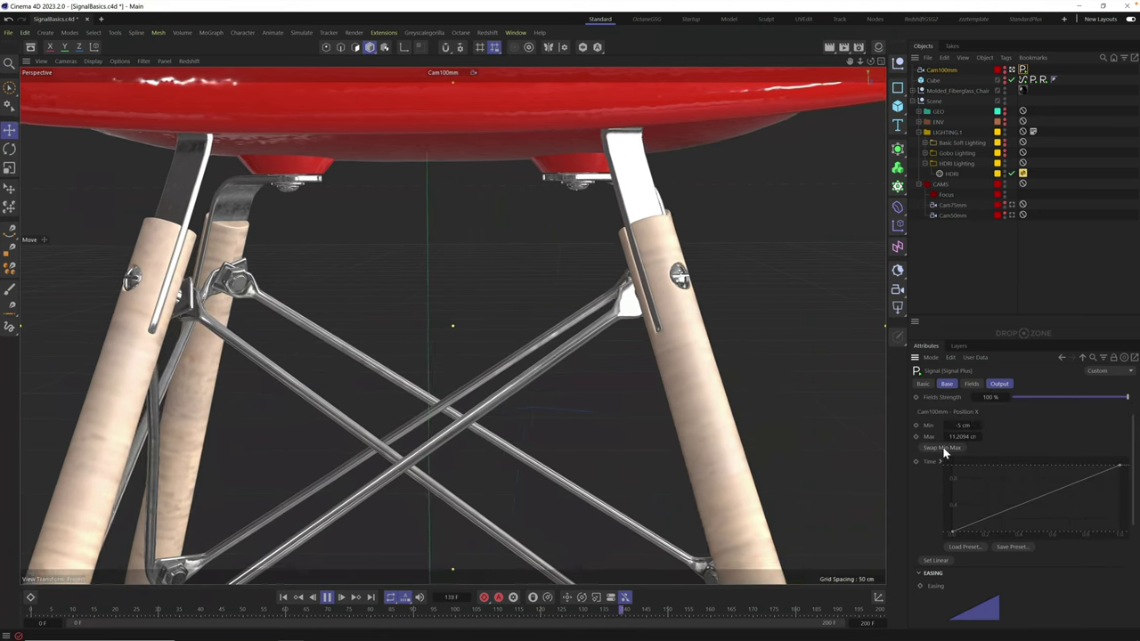
{"action": "left_click", "coordinate": [943, 448]}
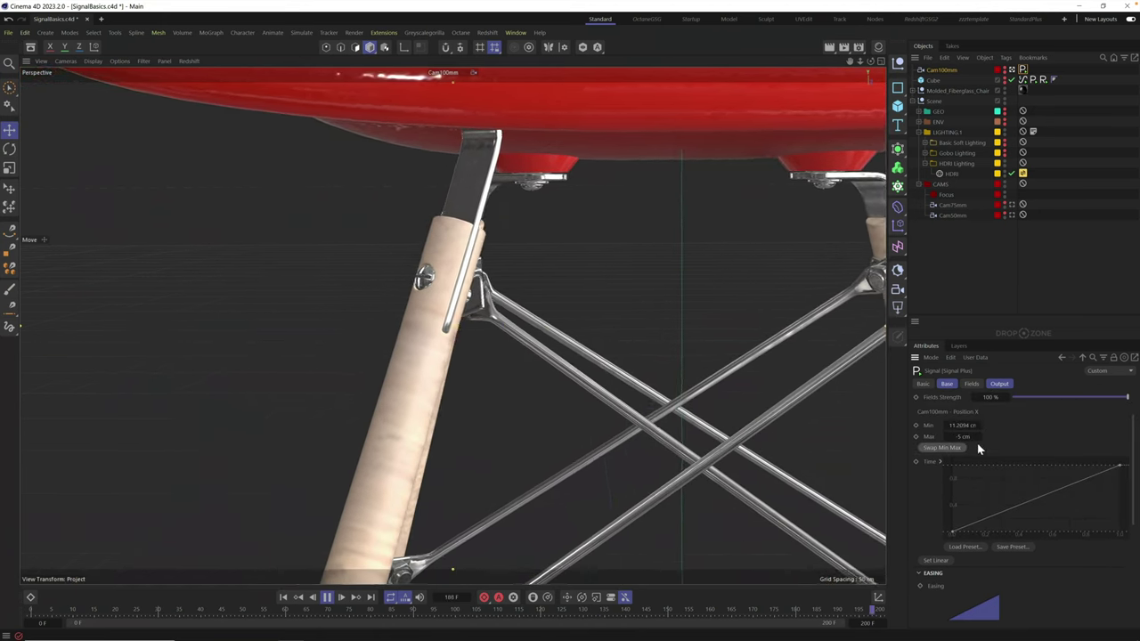
{"action": "left_click", "coordinate": [946, 448]}
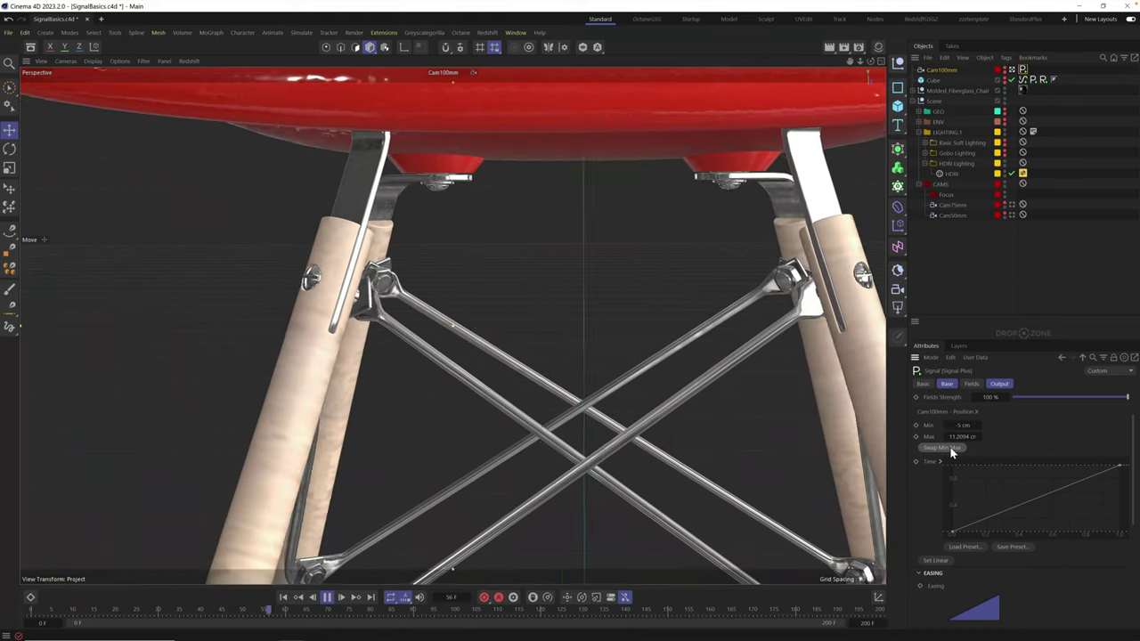
{"action": "scroll", "coordinate": [1134, 489], "scroll_direction": "down", "scroll_amount": 2}
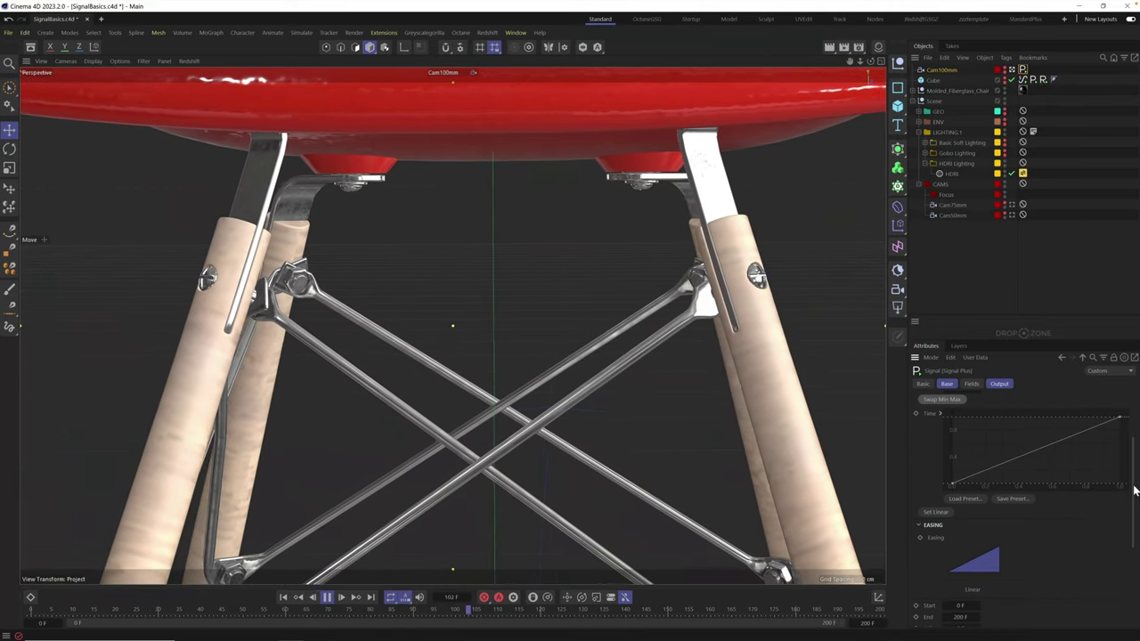
- Try Quint In Out easing on the camera slide, then change it to Linear
{"action": "left_click", "coordinate": [974, 561]}
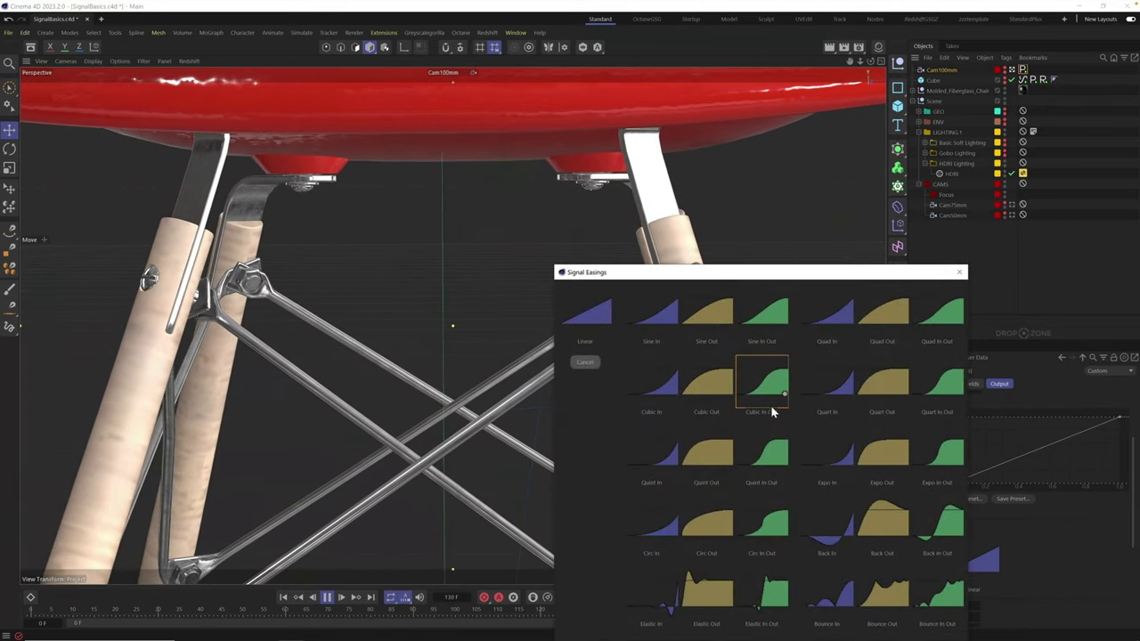
{"action": "left_click", "coordinate": [766, 456]}
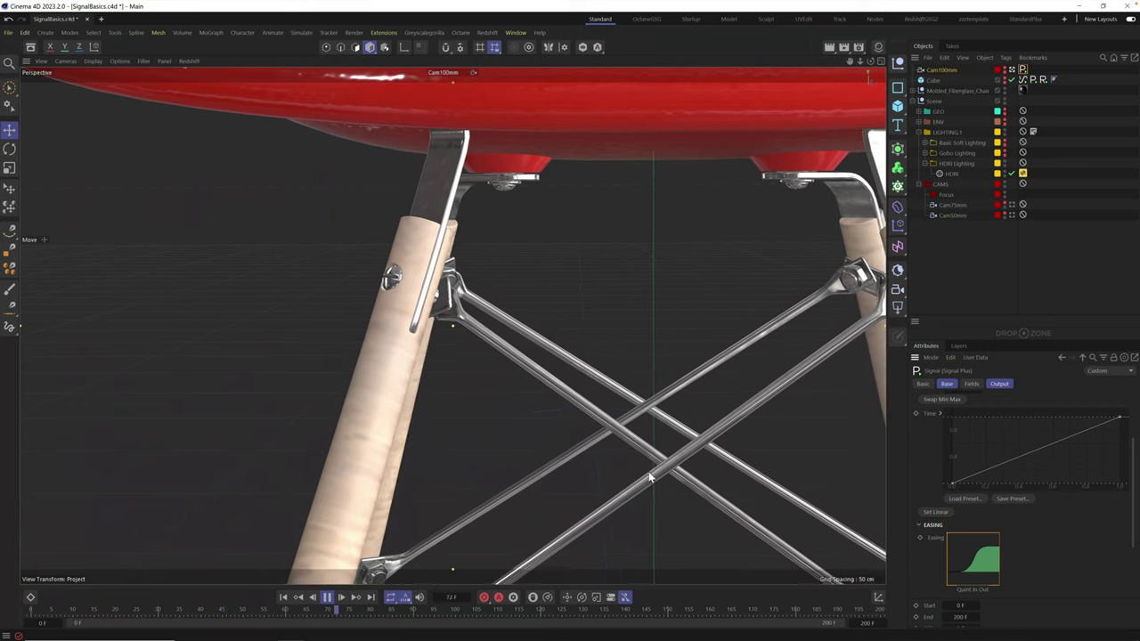
{"action": "left_click", "coordinate": [972, 556]}
{"action": "left_click", "coordinate": [587, 314]}
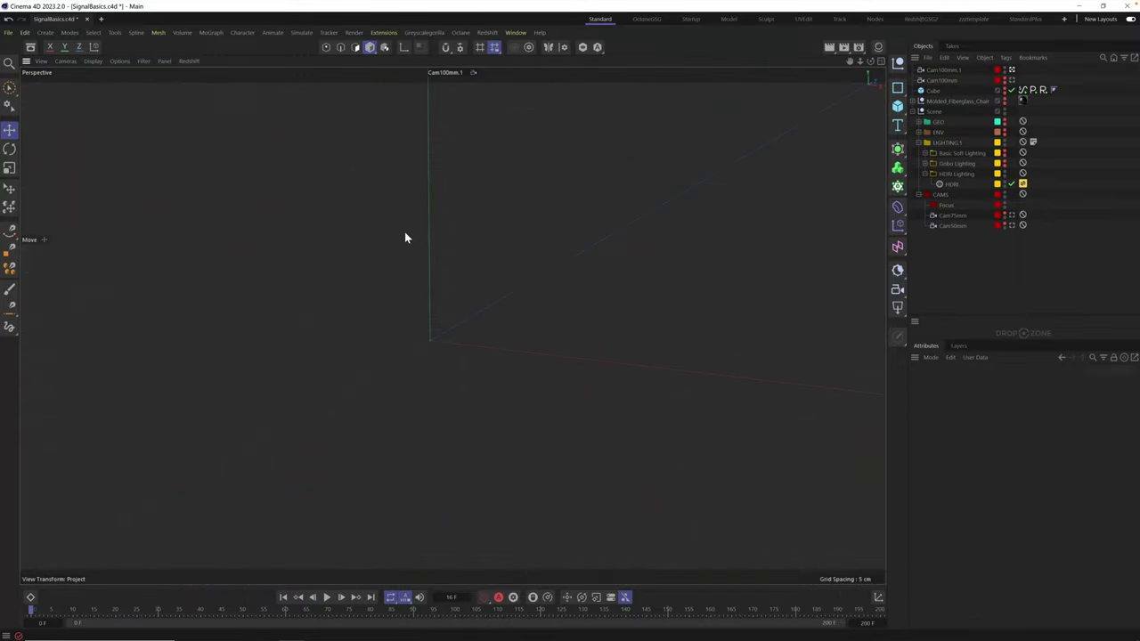
- Add the Array 12 doodad model from the Greyscalegorilla Plus Library
{"action": "left_click", "coordinate": [426, 33]}
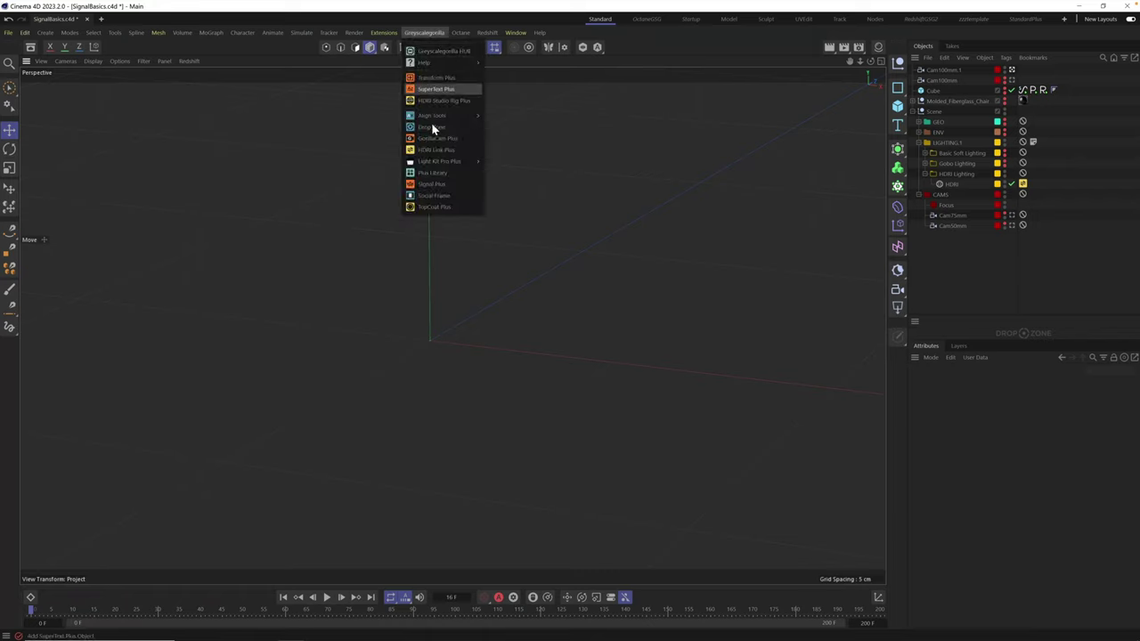
{"action": "left_click", "coordinate": [450, 175]}
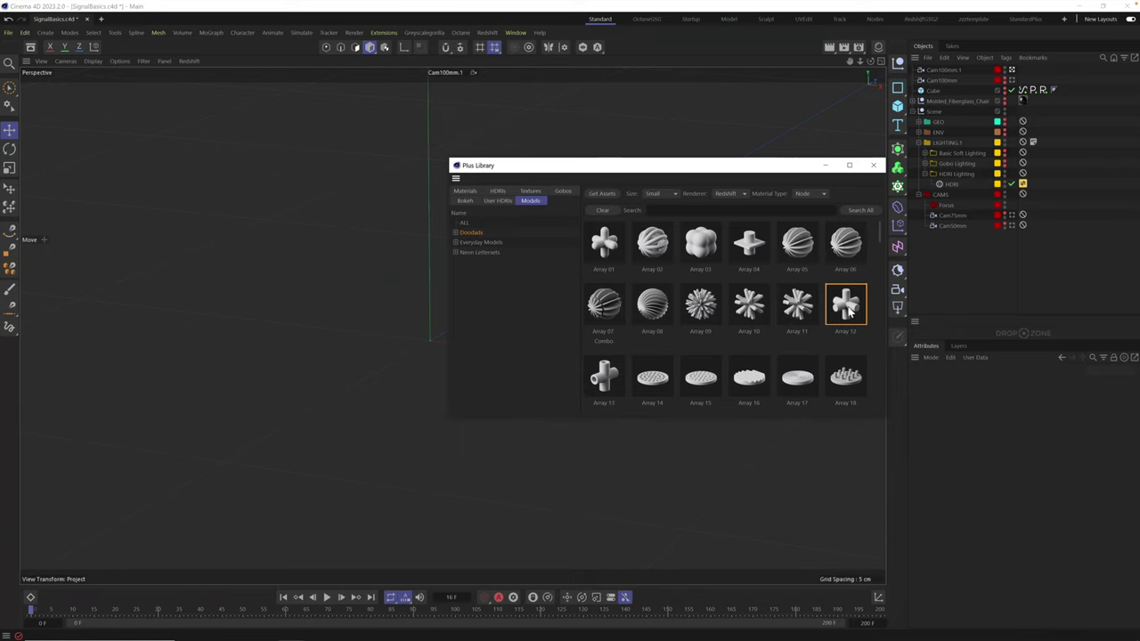
{"action": "left_click", "coordinate": [848, 307]}
{"action": "left_click", "coordinate": [873, 166]}
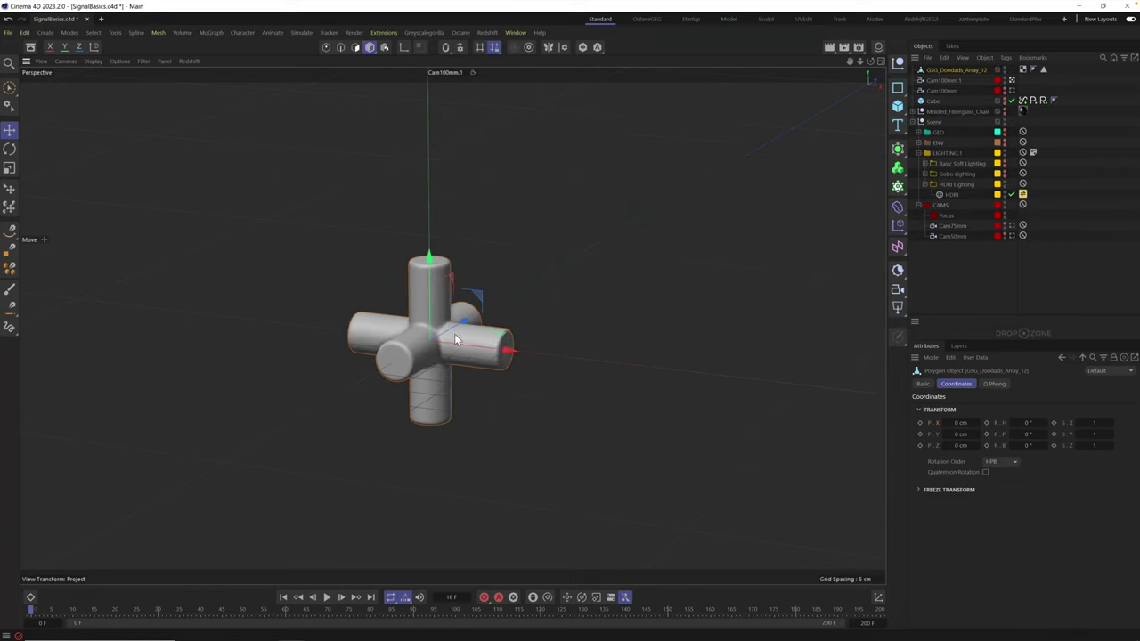
- Zoom out to frame the model and test sliding it along X
{"action": "left_click_drag", "start_coordinate": [426, 349], "coordinate": [426, 313], "text": "alt"}
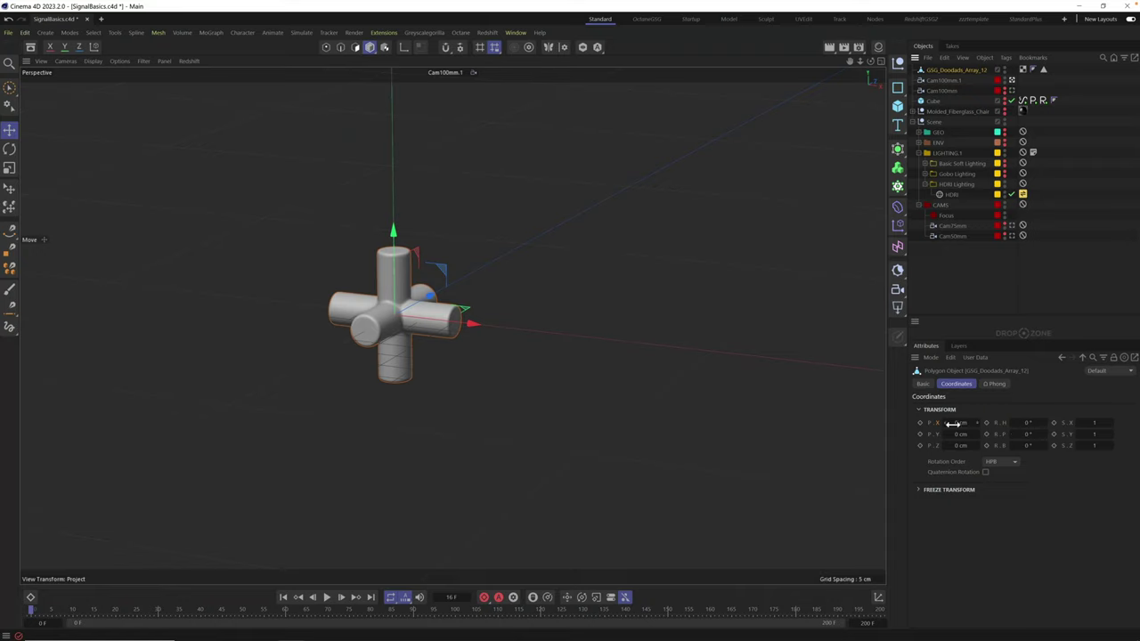
{"action": "mouse_move", "coordinate": [956, 424]}
{"action": "left_mouse_down"}
{"action": "mouse_move", "coordinate": [966, 425]}
{"action": "mouse_move", "coordinate": [946, 426]}
{"action": "mouse_move", "coordinate": [975, 433]}
{"action": "mouse_move", "coordinate": [945, 436]}
{"action": "mouse_move", "coordinate": [957, 433]}
{"action": "left_mouse_up"}
{"action": "left_click_drag", "start_coordinate": [475, 329], "coordinate": [623, 326]}
- Undo the test move, add a Position X Signal tag ranging 0–25 cm with a linear curve
{"action": "key", "text": "ctrl+z"}
{"action": "left_click_drag", "start_coordinate": [1040, 322], "coordinate": [1023, 68]}
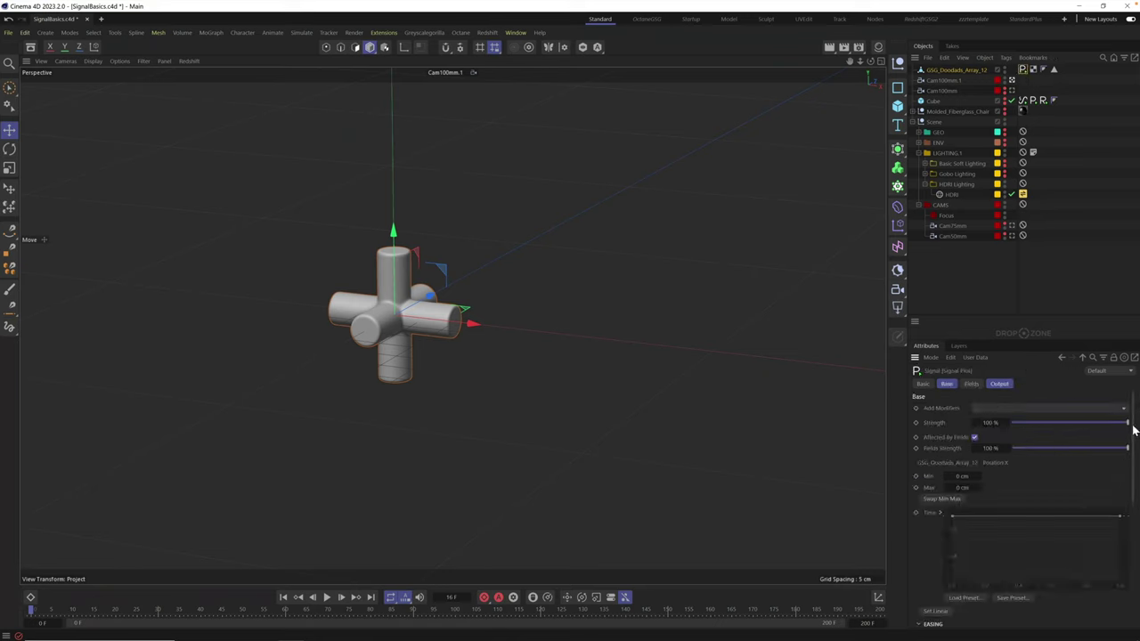
{"action": "scroll", "coordinate": [1134, 430], "scroll_direction": "down", "scroll_amount": 3}
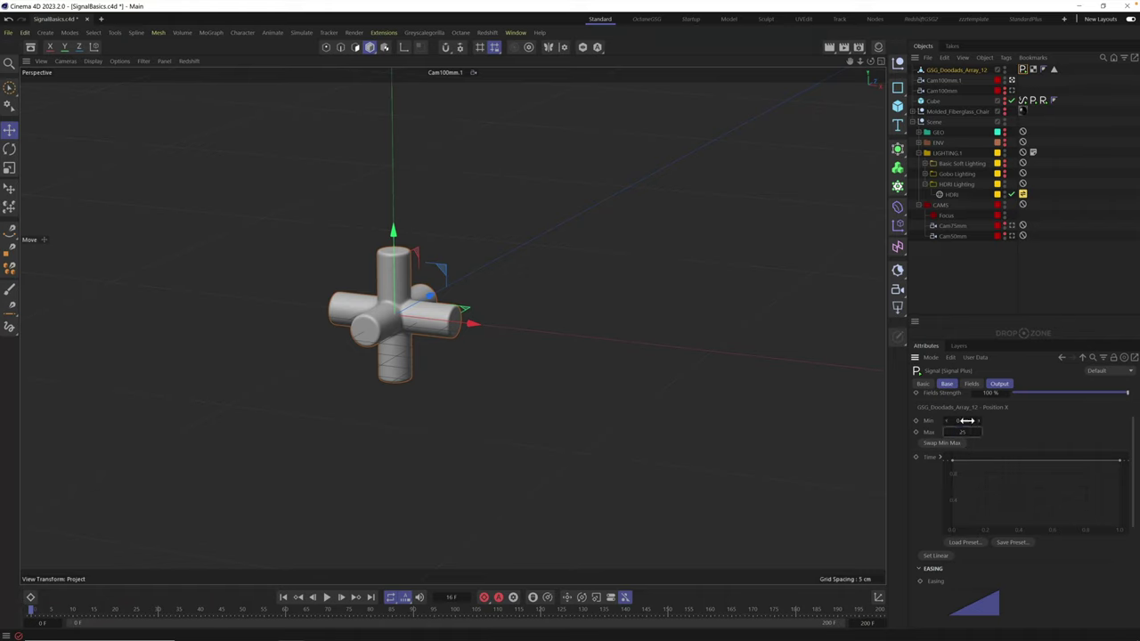
{"action": "left_click_drag", "start_coordinate": [966, 421], "coordinate": [991, 442]}
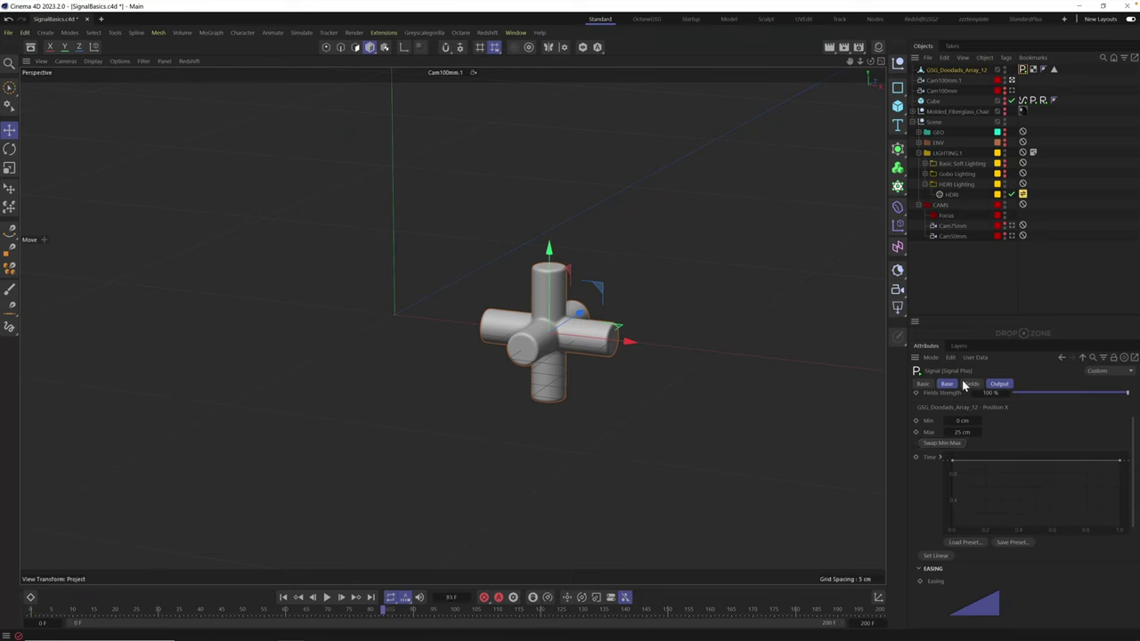
{"action": "left_click", "coordinate": [937, 556]}
- Rewind and play to preview the linear 0–25 cm slide
{"action": "left_click", "coordinate": [281, 597]}
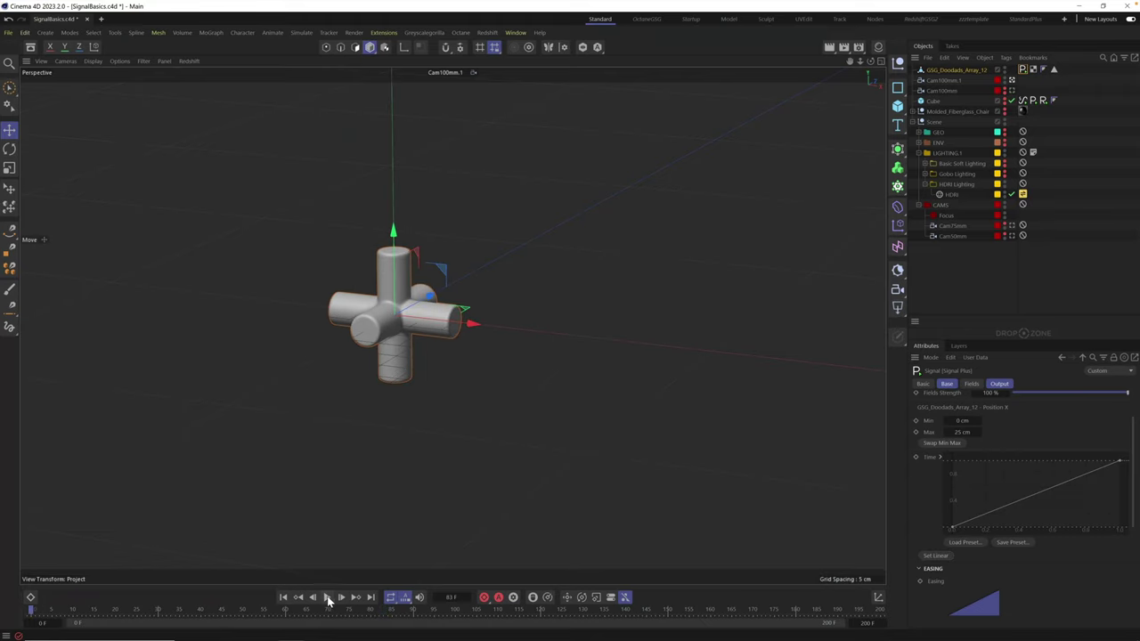
{"action": "left_click", "coordinate": [326, 597]}
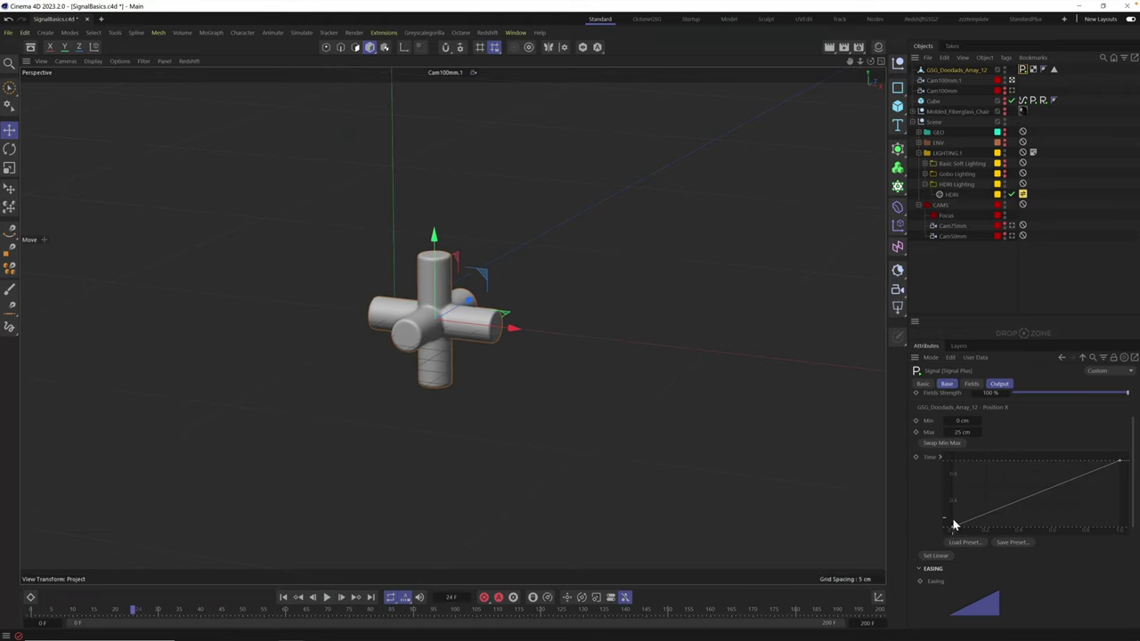
{"action": "left_click_drag", "start_coordinate": [1135, 438], "coordinate": [1137, 451]}
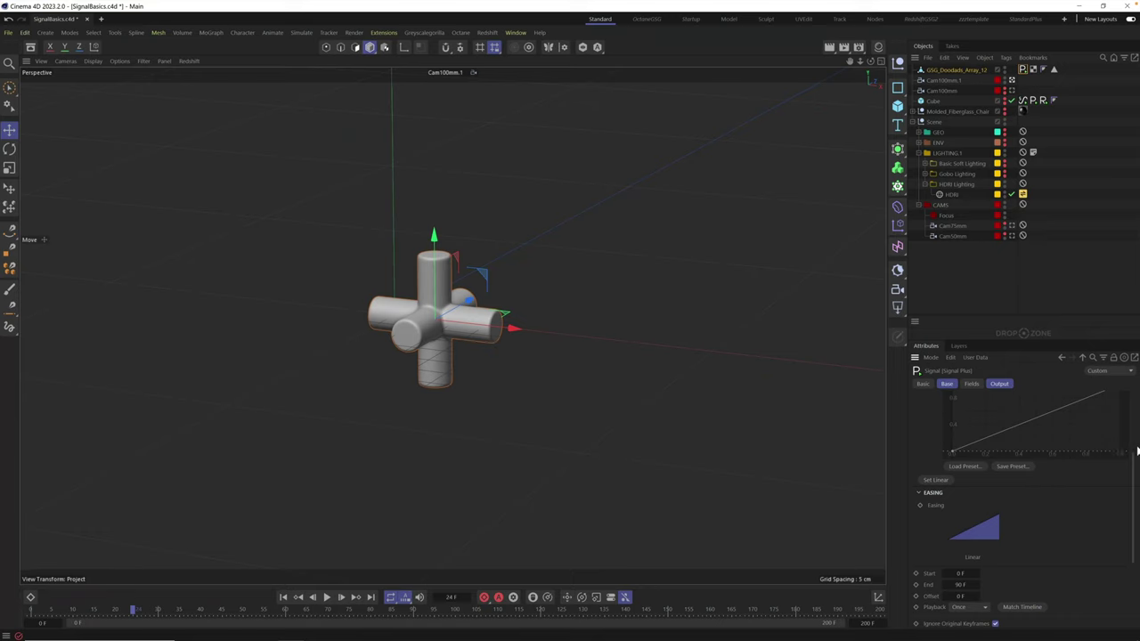
{"action": "scroll", "coordinate": [1115, 441], "scroll_direction": "up", "scroll_amount": 2}
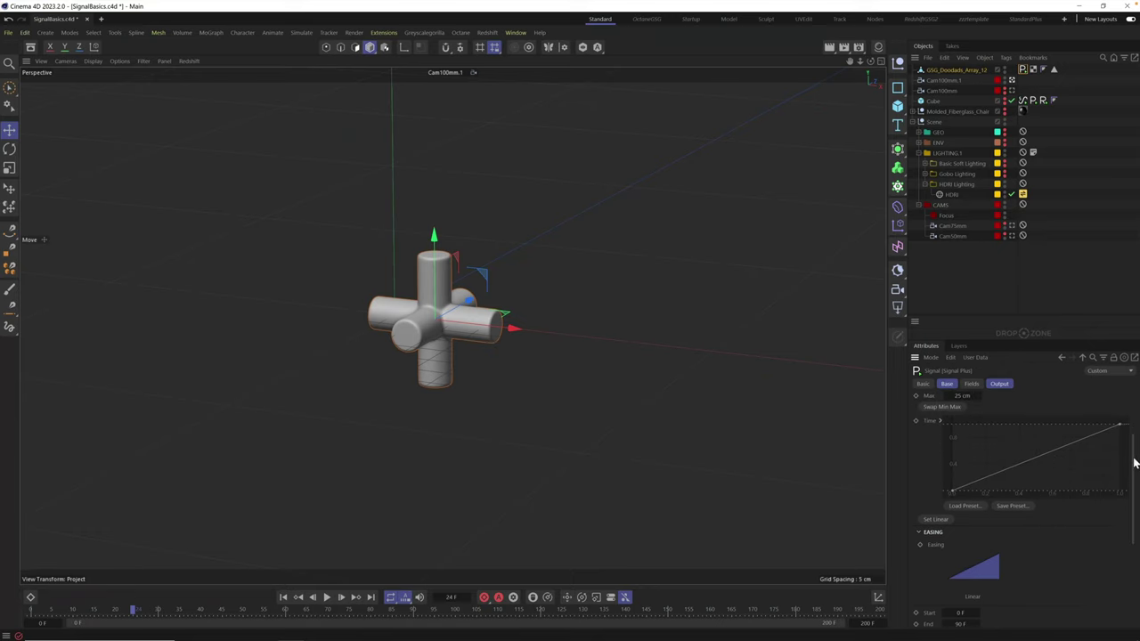
{"action": "scroll", "coordinate": [1135, 463], "scroll_direction": "down", "scroll_amount": 3}
{"action": "left_click", "coordinate": [979, 515]}
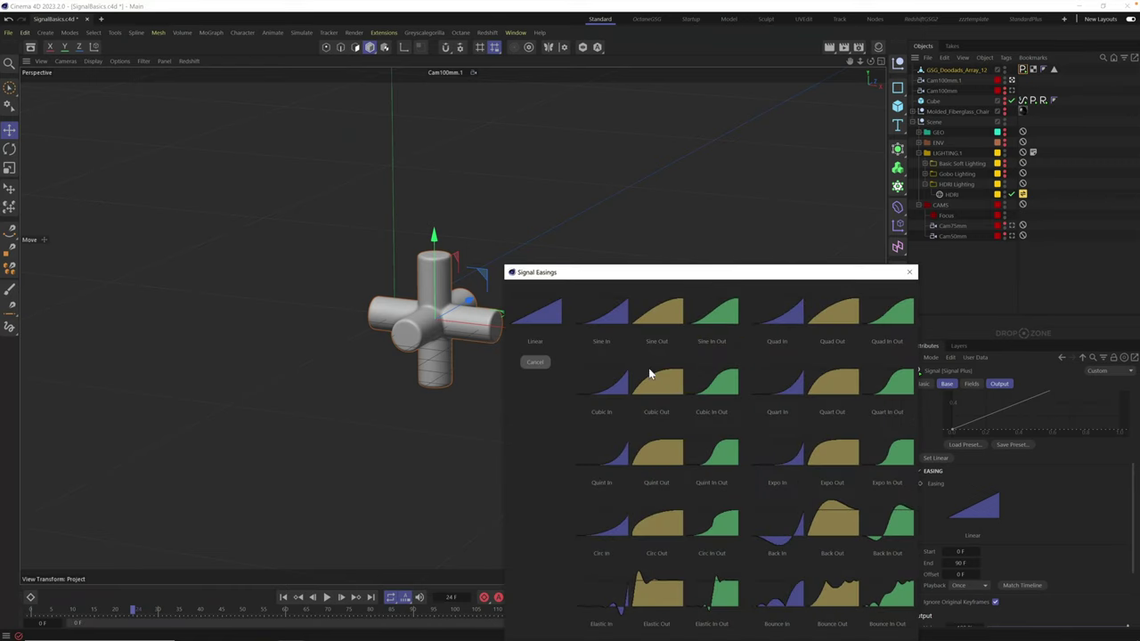
- Switch the slide to Quint Out easing and replay it from frame 0 to preview
{"action": "left_click", "coordinate": [664, 454]}
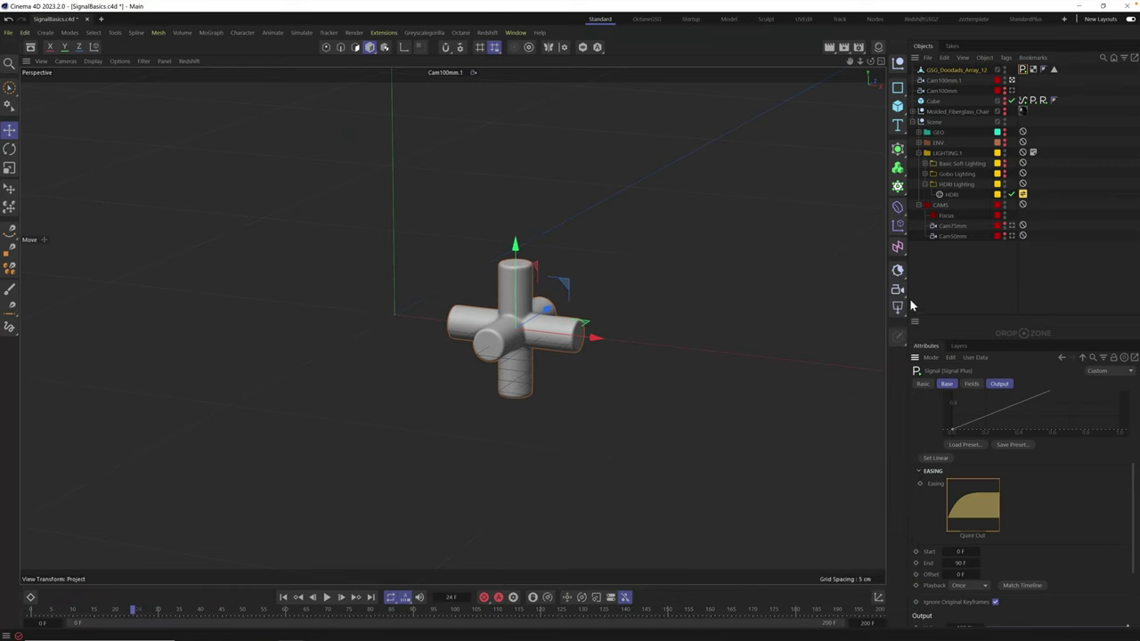
{"action": "left_click", "coordinate": [283, 597]}
{"action": "left_click", "coordinate": [327, 597]}
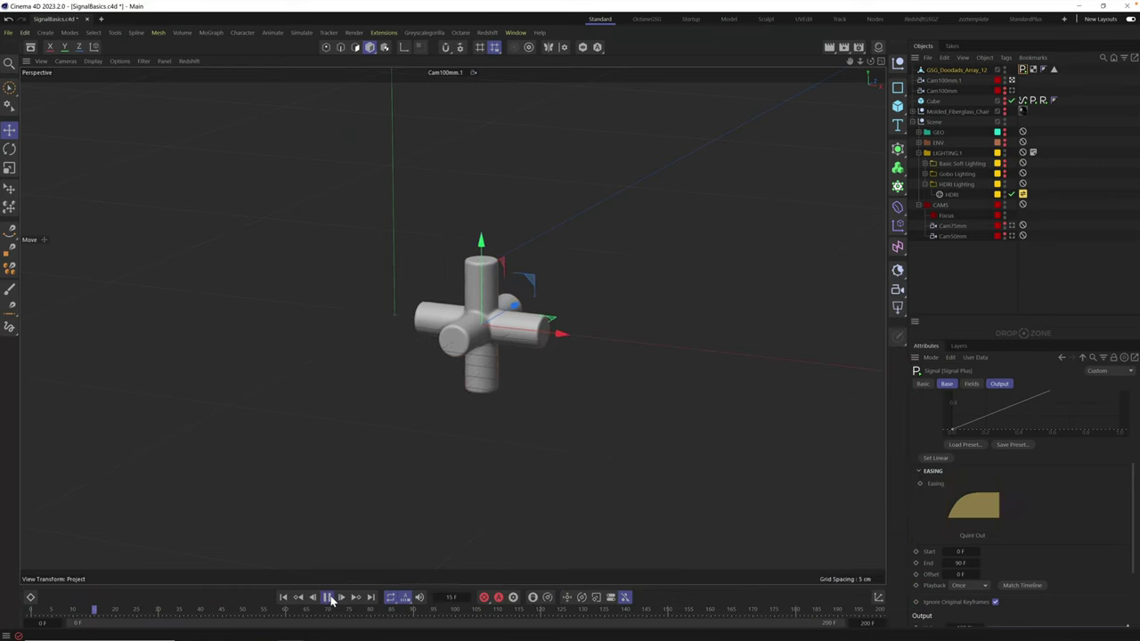
{"action": "left_click", "coordinate": [347, 592]}
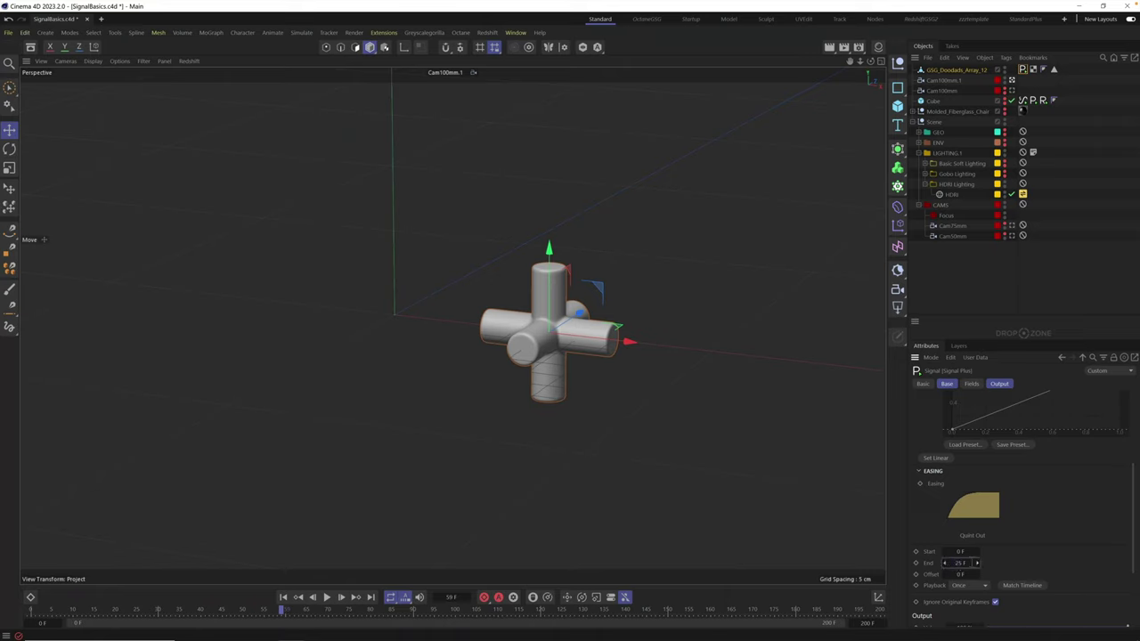
{"action": "left_click", "coordinate": [283, 597]}
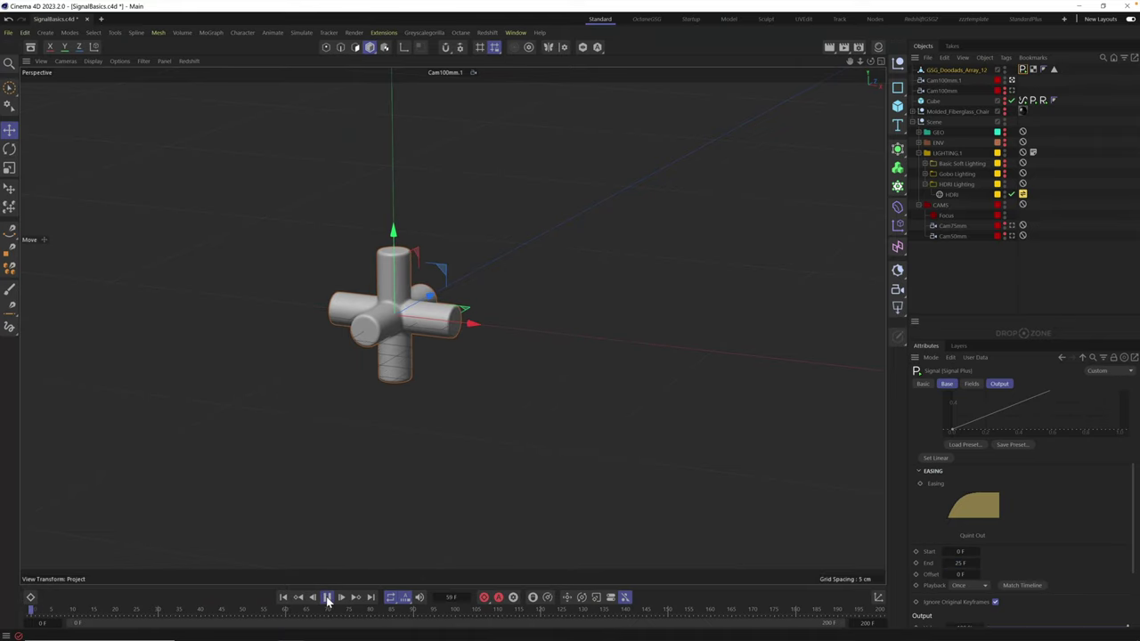
{"action": "left_click", "coordinate": [327, 597]}
{"action": "left_click", "coordinate": [283, 598]}
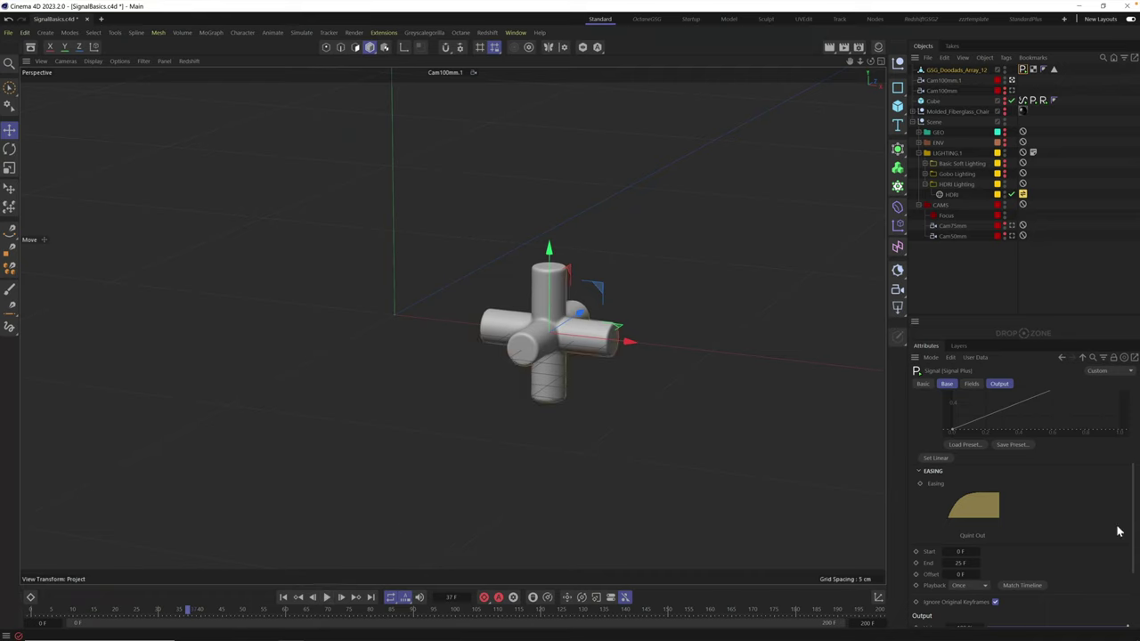
{"action": "left_click_drag", "start_coordinate": [1134, 497], "coordinate": [1134, 527]}
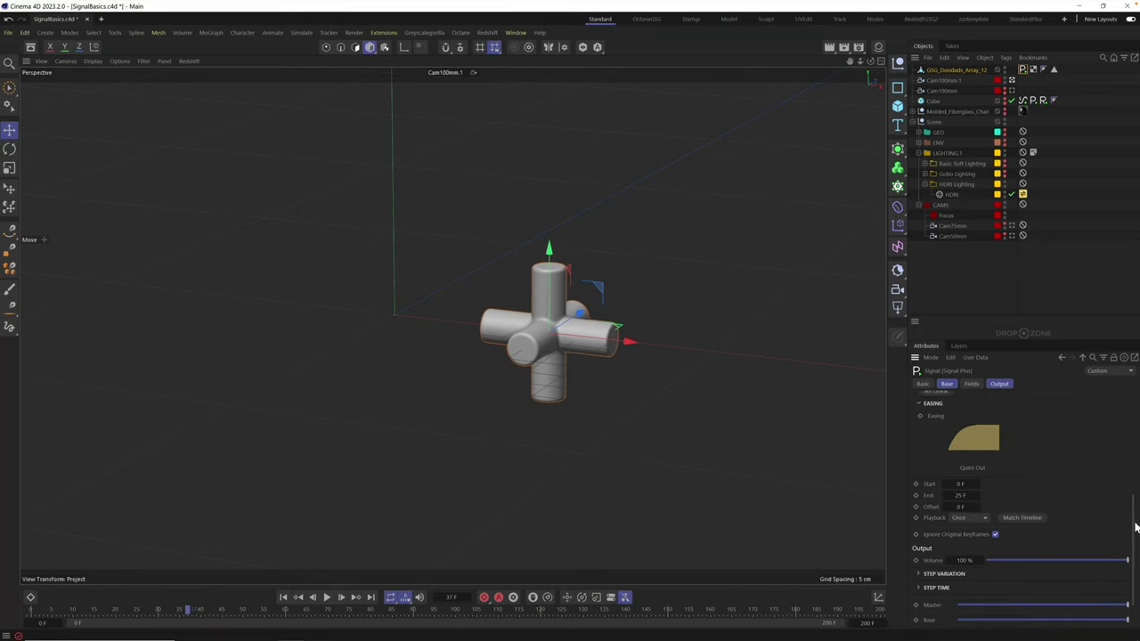
- Set the Signal playback to Loop and play it from frame 0
{"action": "left_click", "coordinate": [963, 518]}
{"action": "left_click", "coordinate": [969, 541]}
{"action": "left_click", "coordinate": [283, 597]}
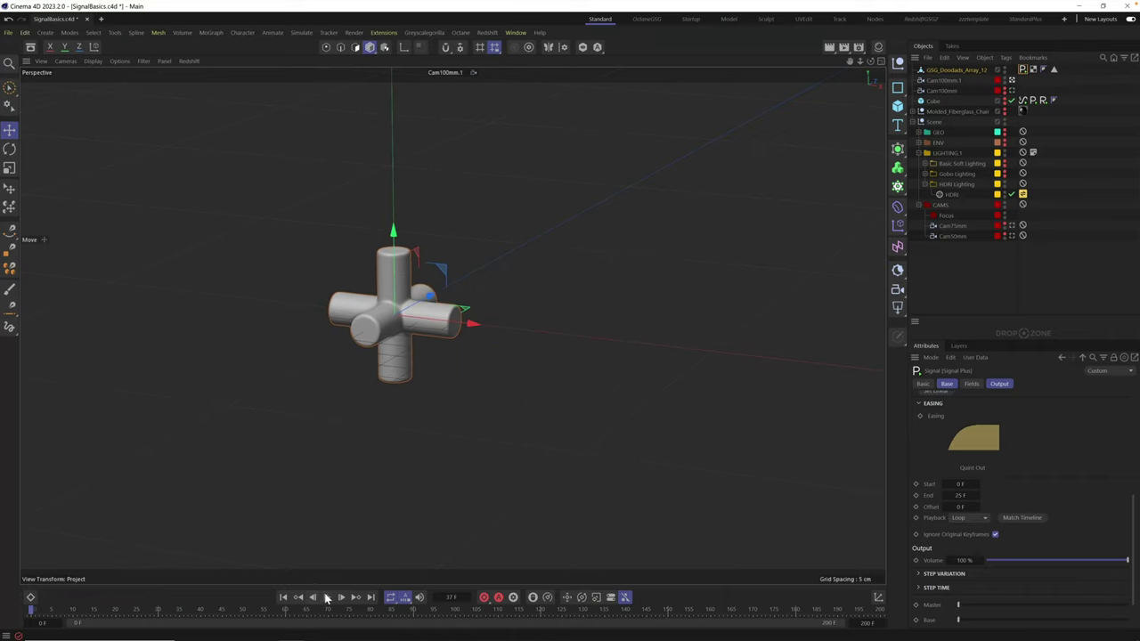
{"action": "left_click", "coordinate": [327, 598]}
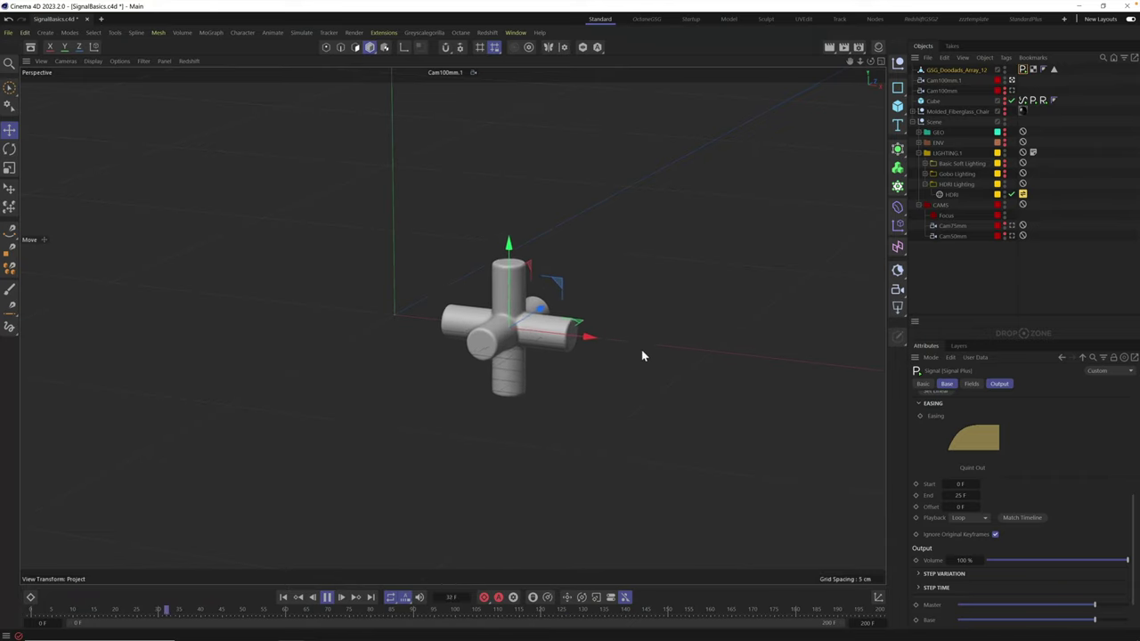
- Change playback to Pingpong and apply Circ In Out easing
{"action": "left_click", "coordinate": [974, 517]}
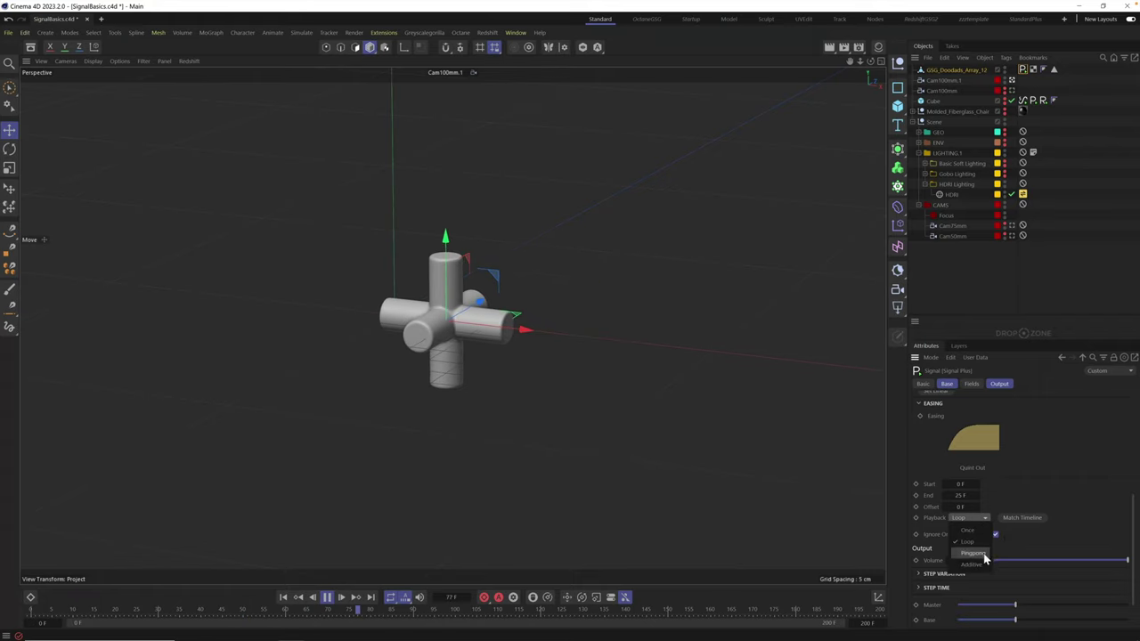
{"action": "left_click", "coordinate": [984, 554]}
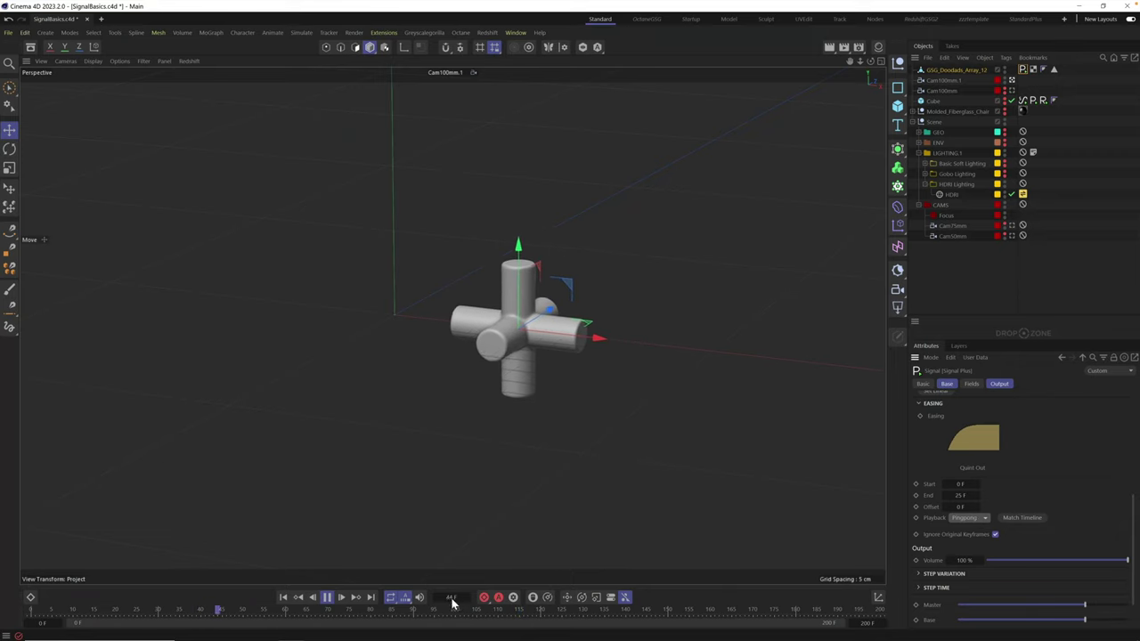
{"action": "left_click", "coordinate": [991, 433]}
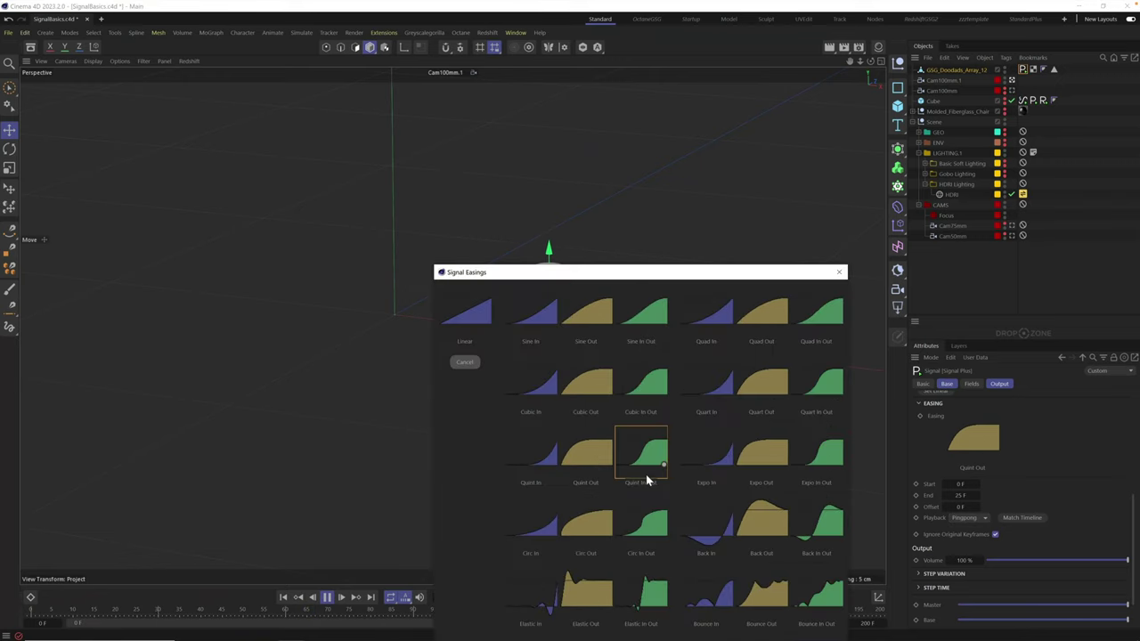
{"action": "left_click", "coordinate": [642, 523]}
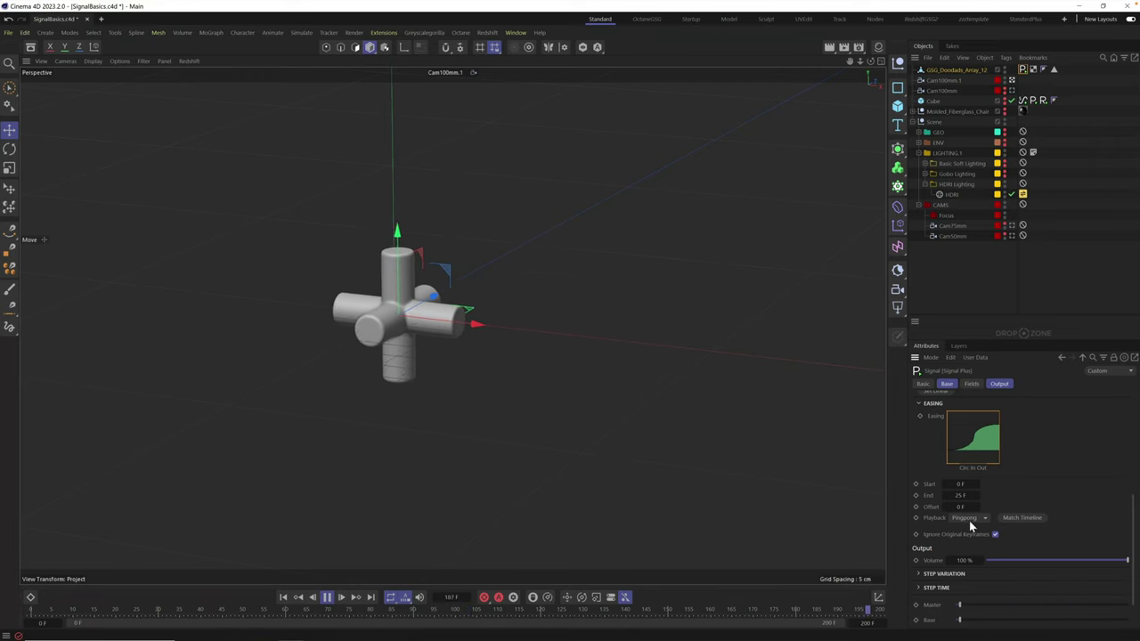
- Return the easing to Quint Out and set the Signal playback to Additive
{"action": "left_click", "coordinate": [972, 436]}
{"action": "left_click", "coordinate": [578, 454]}
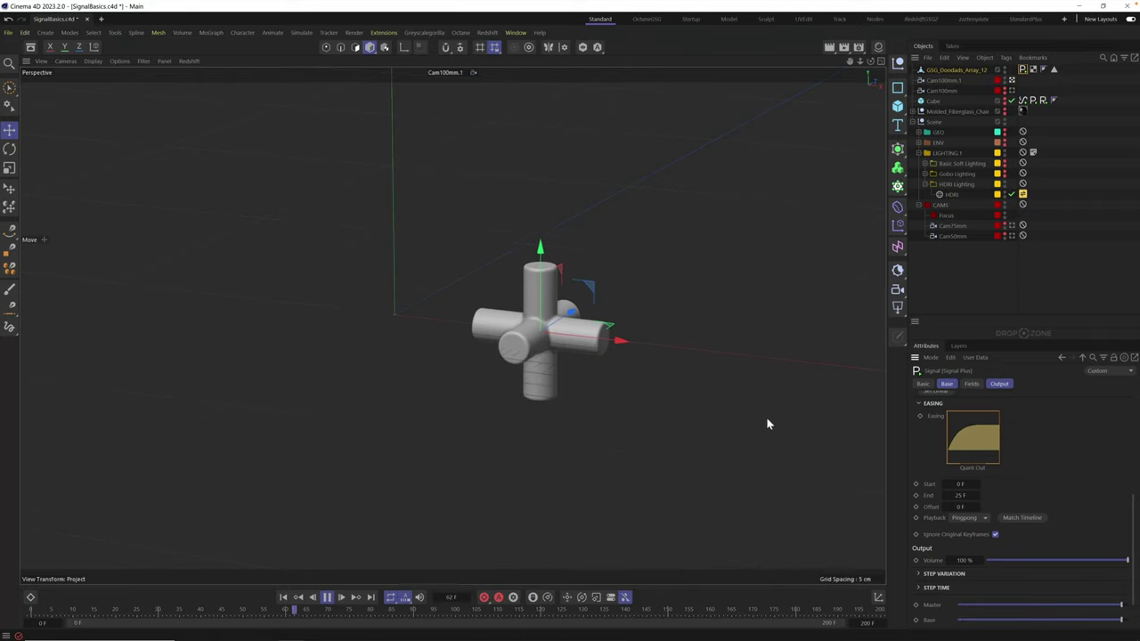
{"action": "left_click", "coordinate": [974, 520]}
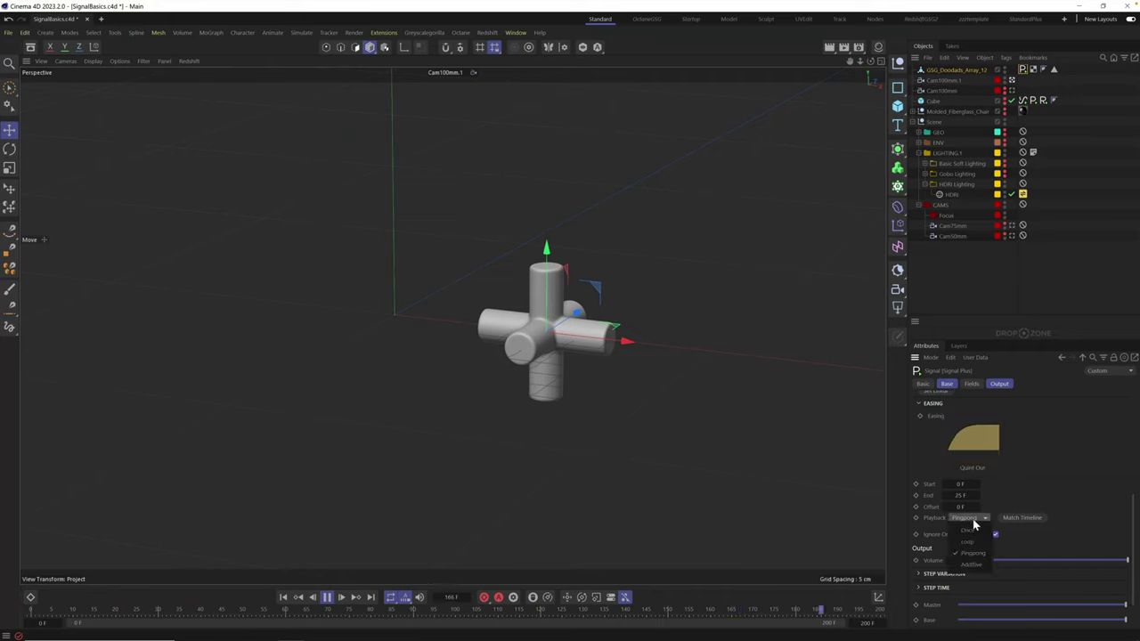
{"action": "left_click", "coordinate": [970, 564]}
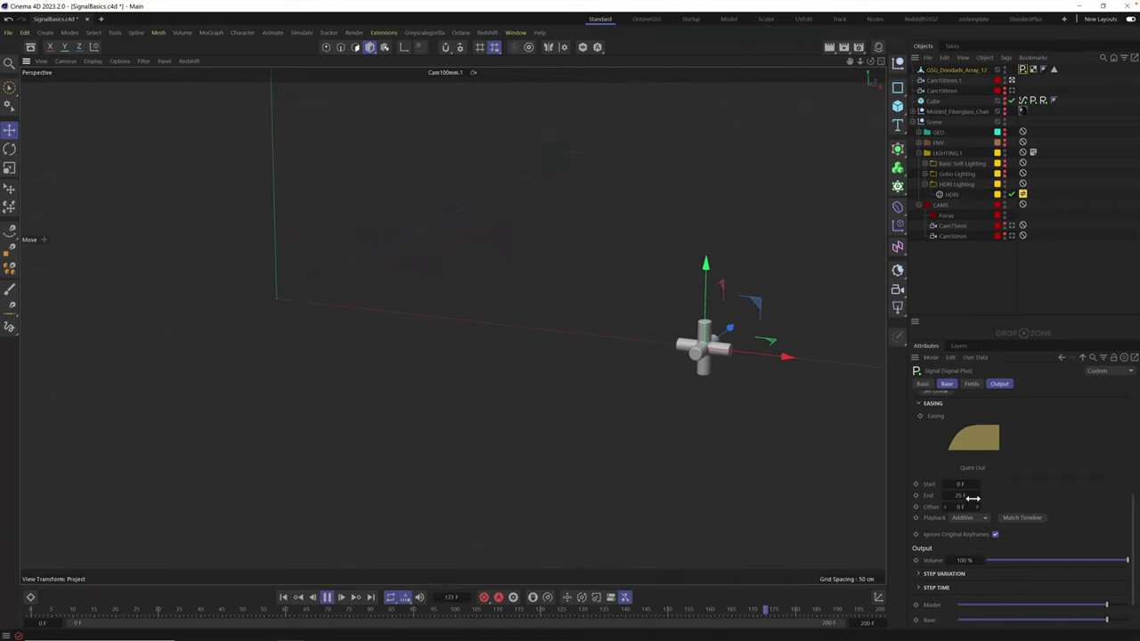
{"action": "scroll", "coordinate": [970, 497], "scroll_direction": "up", "scroll_amount": 5}
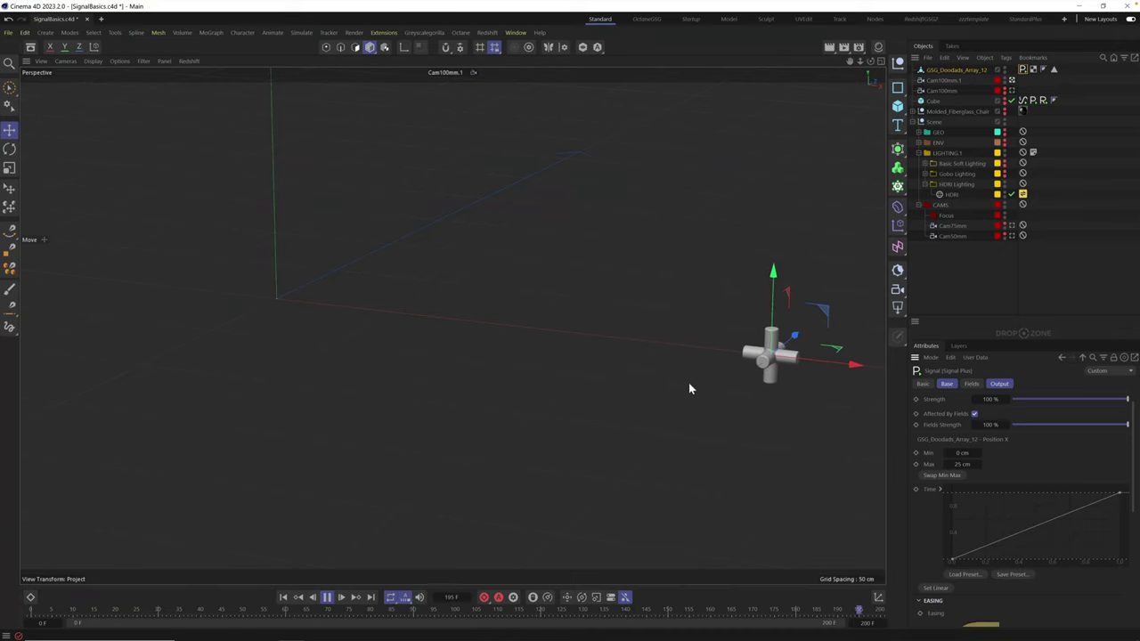
{"action": "scroll", "coordinate": [1133, 414], "scroll_direction": "up", "scroll_amount": 1}
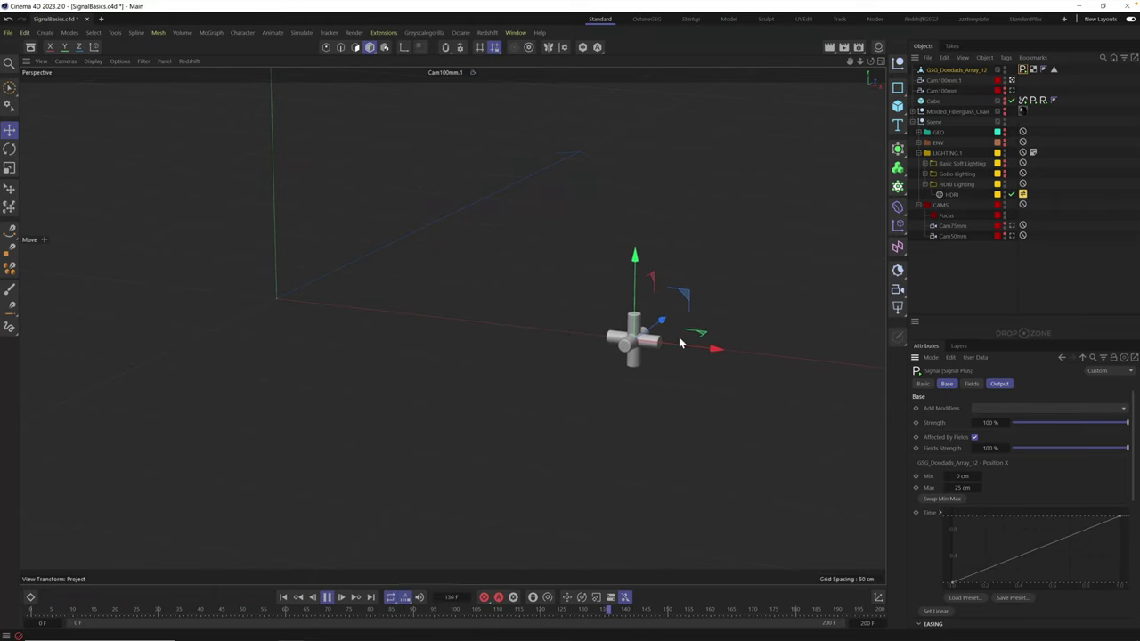
- Add a rotation Signal tag to the model with a linear time curve
{"action": "left_click", "coordinate": [953, 69]}
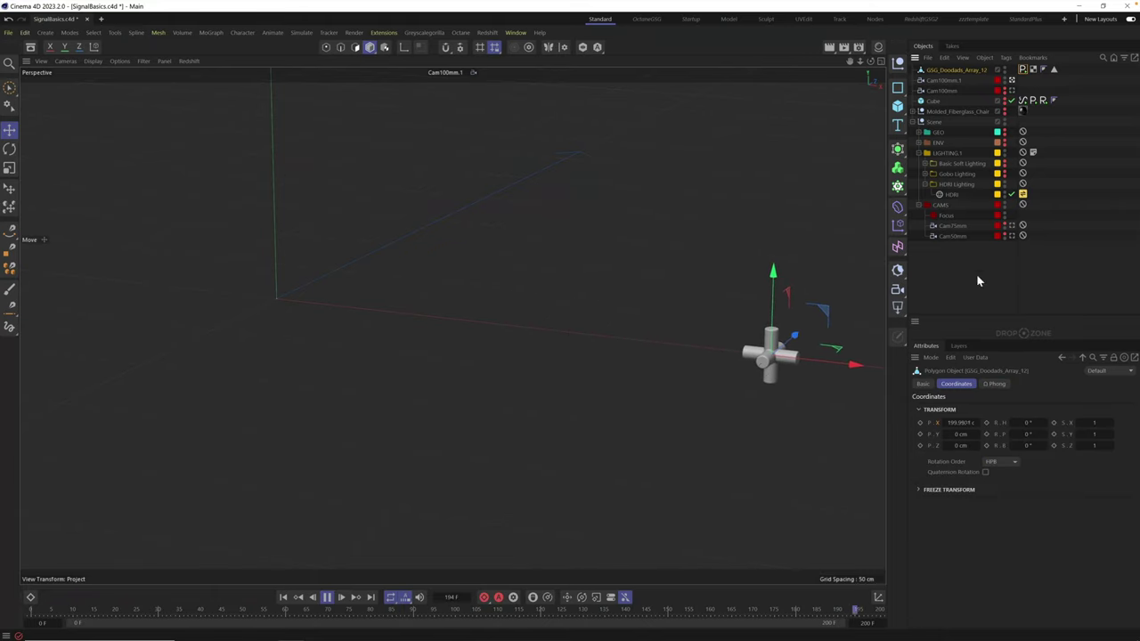
{"action": "left_click_drag", "start_coordinate": [1024, 435], "coordinate": [997, 437]}
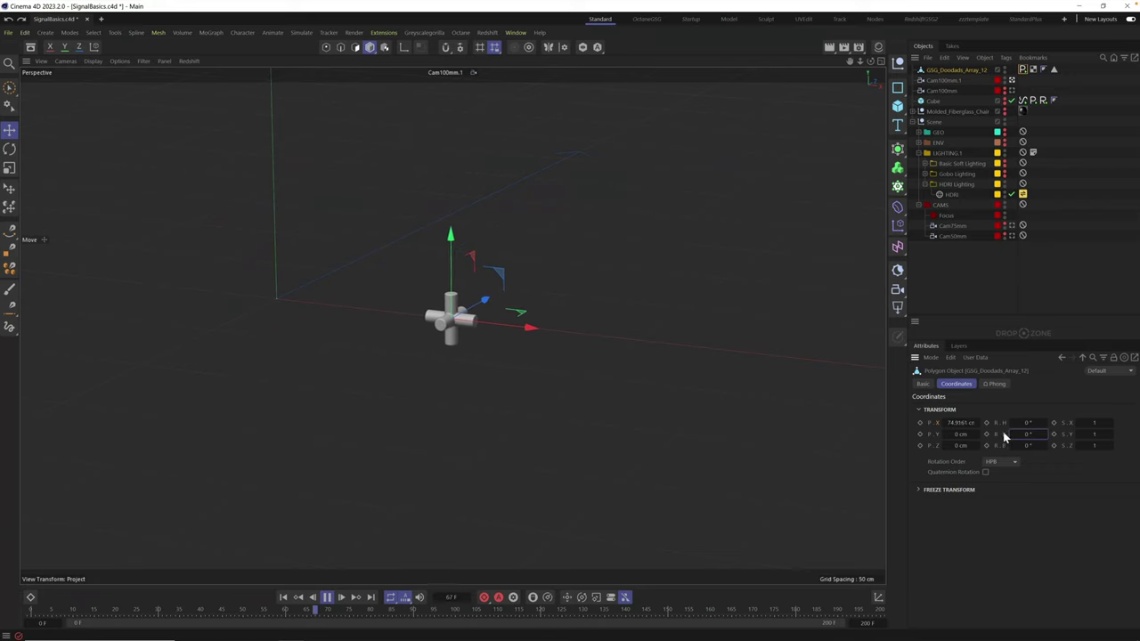
{"action": "left_click_drag", "start_coordinate": [1040, 336], "coordinate": [1040, 336]}
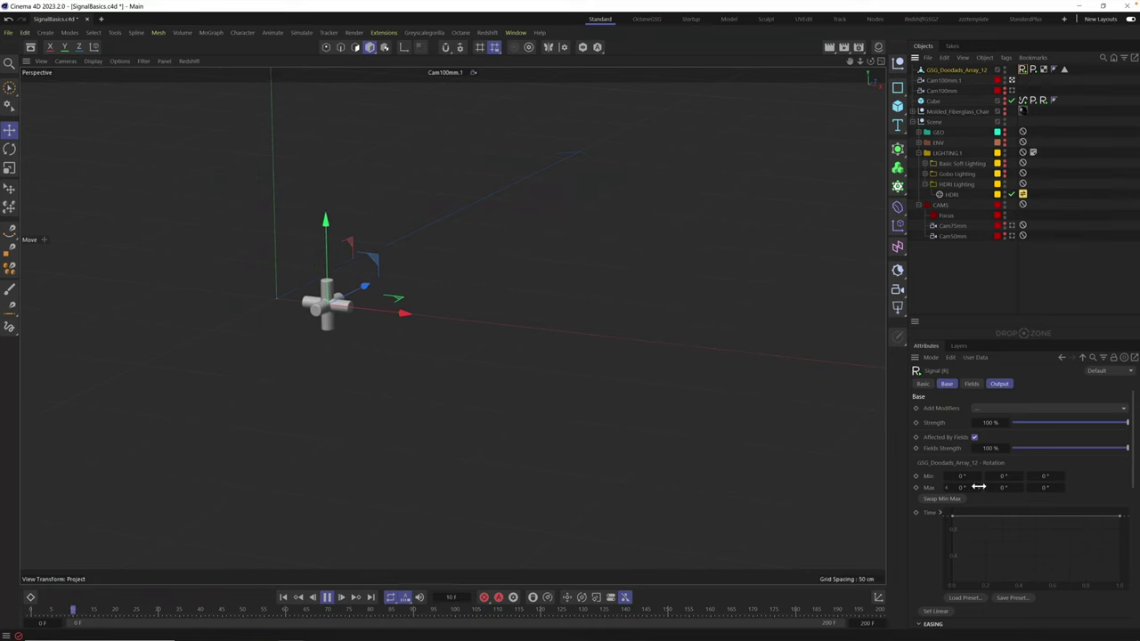
{"action": "scroll", "coordinate": [1133, 425], "scroll_direction": "down", "scroll_amount": 1}
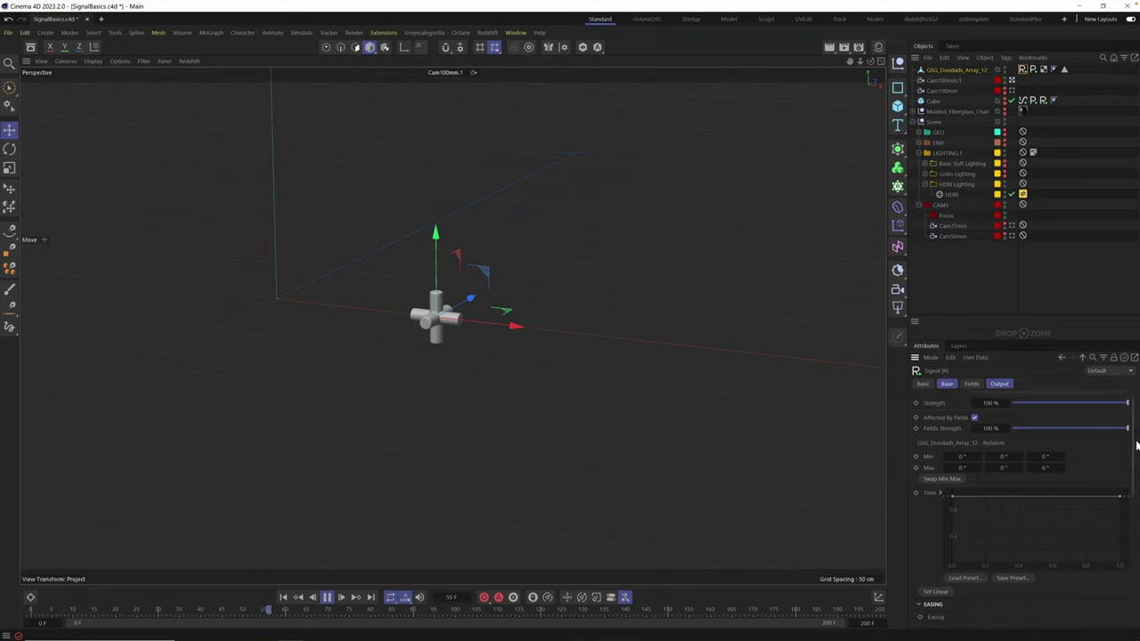
{"action": "left_click", "coordinate": [935, 591]}
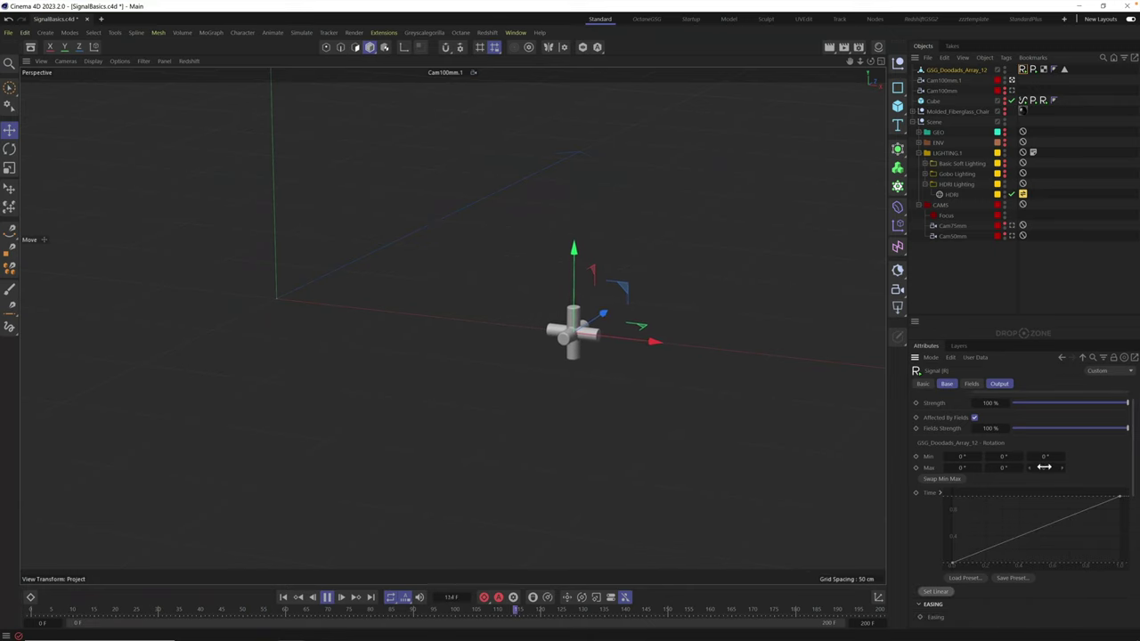
- Raise the rotation signal's Max value and set its playback to Additive
{"action": "left_click_drag", "start_coordinate": [997, 467], "coordinate": [1067, 466]}
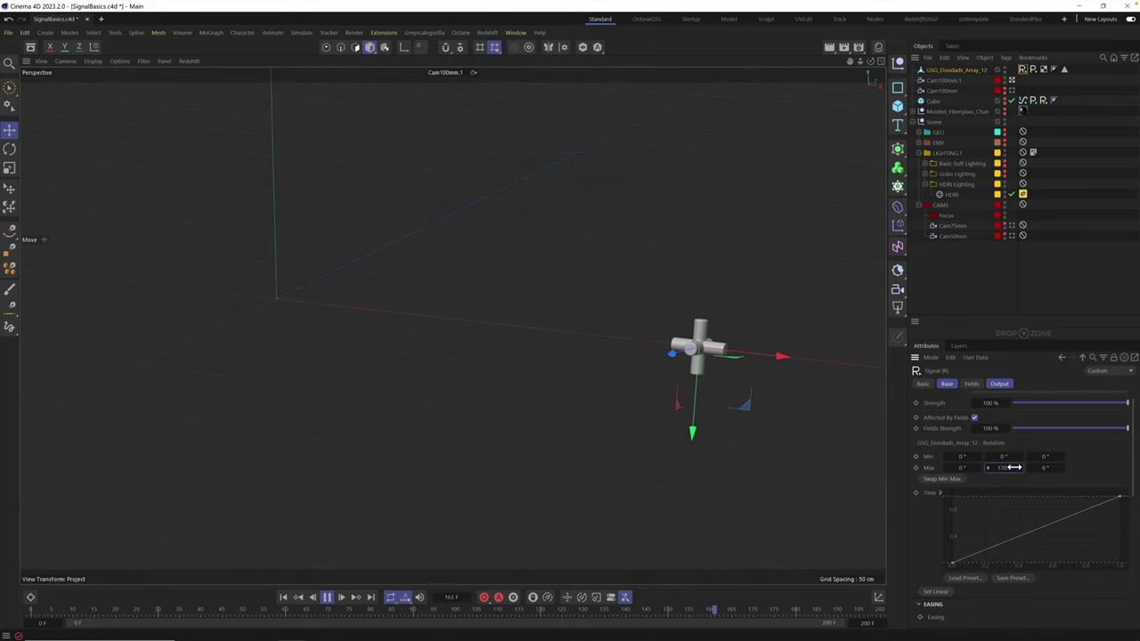
{"action": "left_click_drag", "start_coordinate": [1135, 450], "coordinate": [1132, 484]}
{"action": "left_click", "coordinate": [975, 535]}
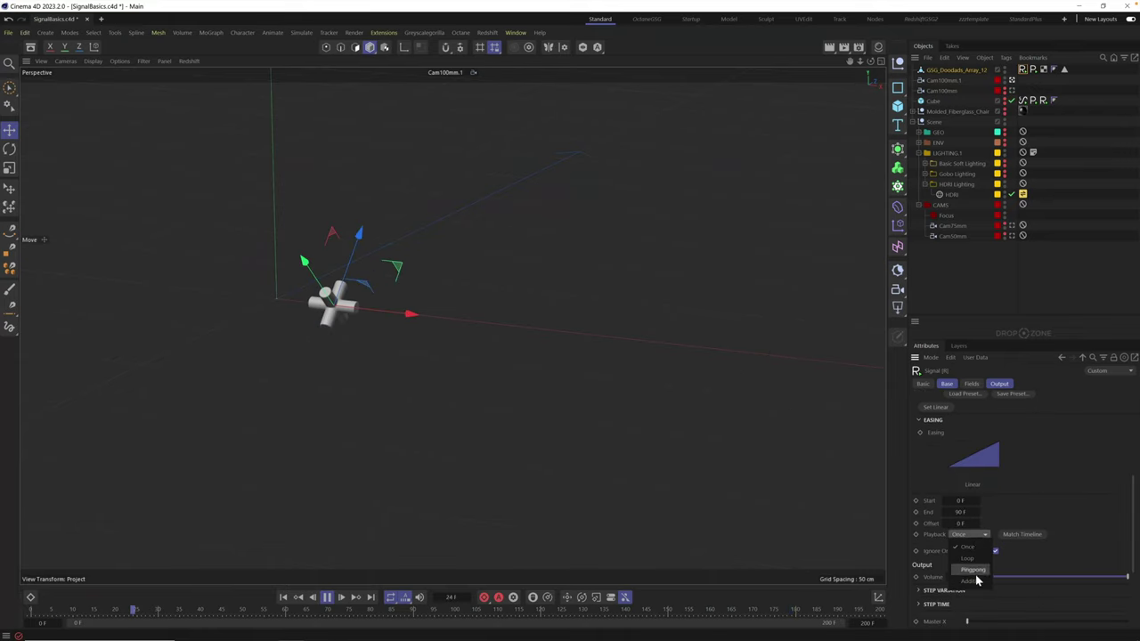
{"action": "left_click", "coordinate": [973, 580]}
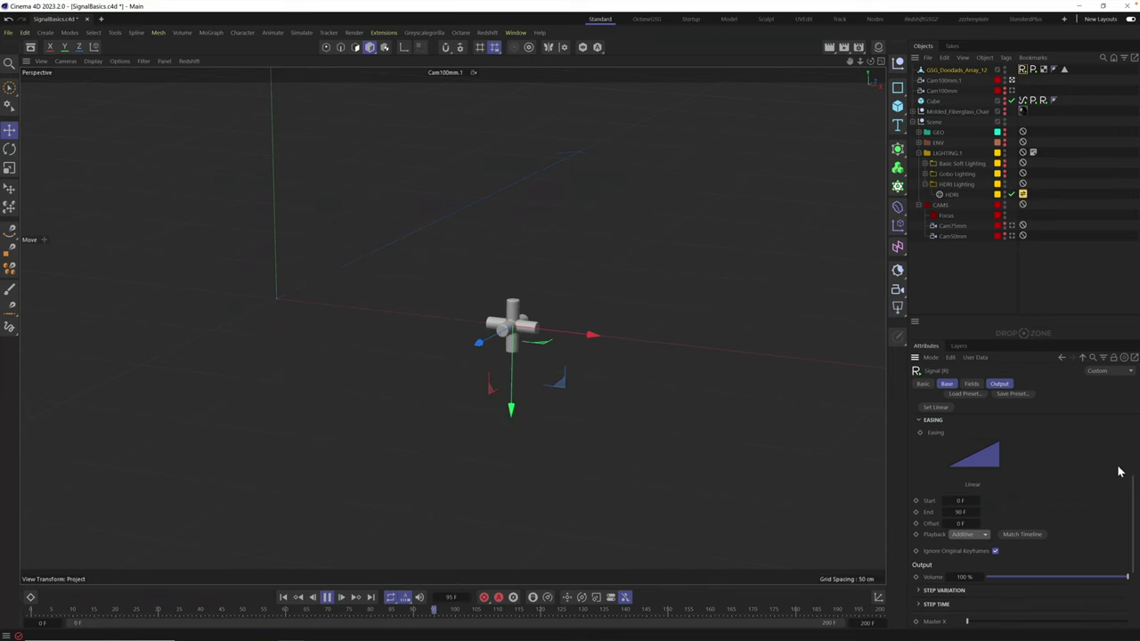
{"action": "left_click_drag", "start_coordinate": [1132, 485], "coordinate": [1134, 389]}
- Set the rotation signal's Max to about 291° and its End to 30 F
{"action": "left_click_drag", "start_coordinate": [981, 491], "coordinate": [1071, 487]}
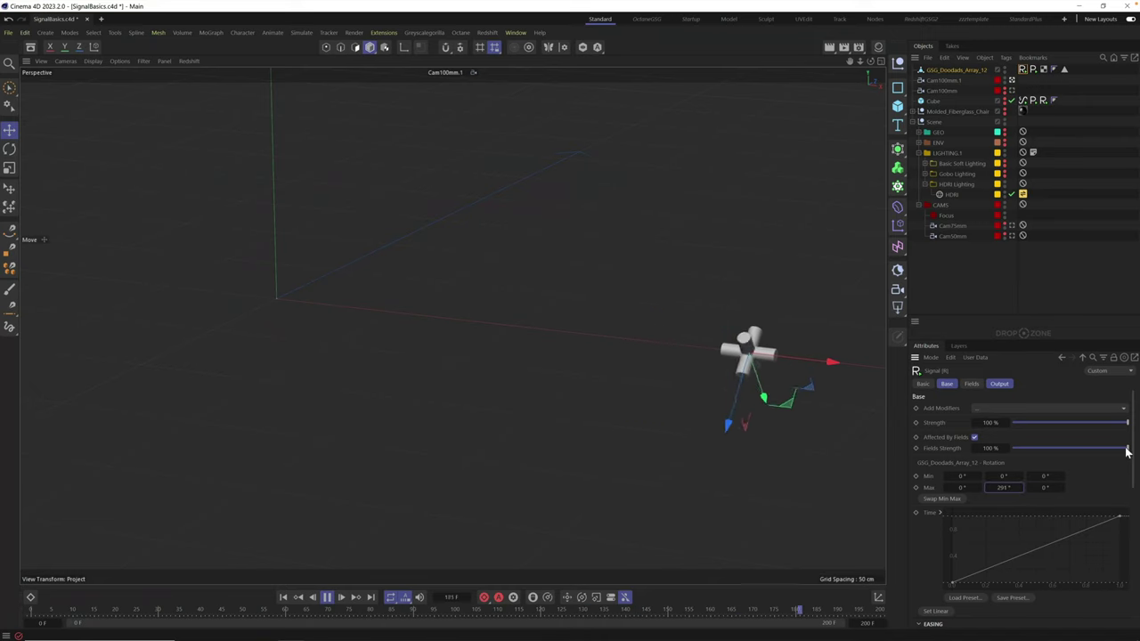
{"action": "left_click_drag", "start_coordinate": [1132, 445], "coordinate": [1134, 548]}
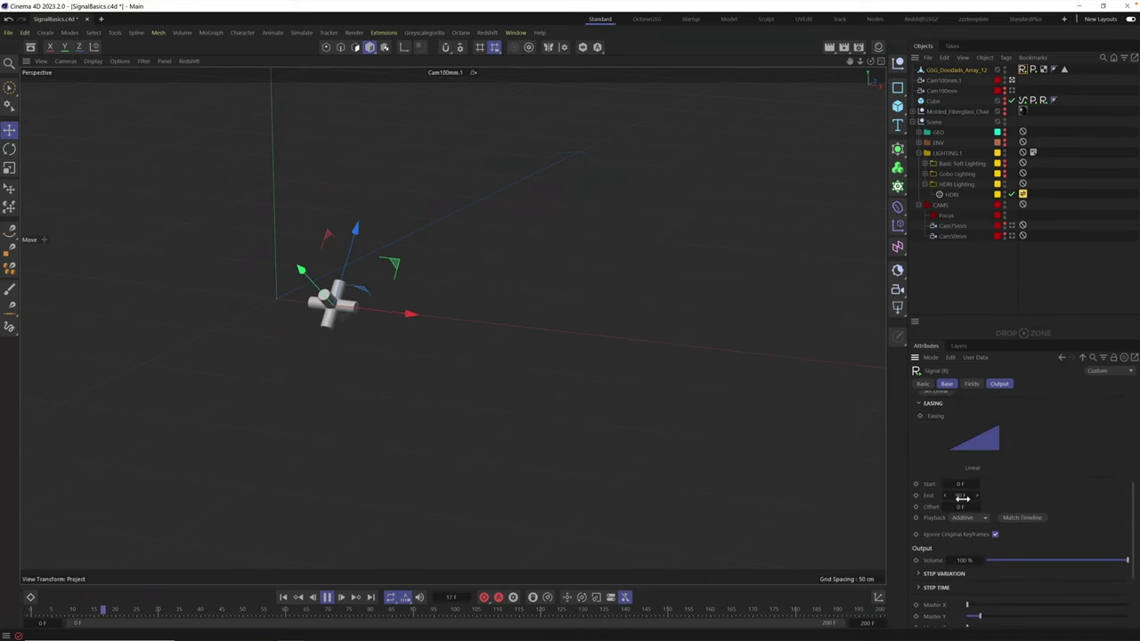
{"action": "double_click", "coordinate": [961, 494]}
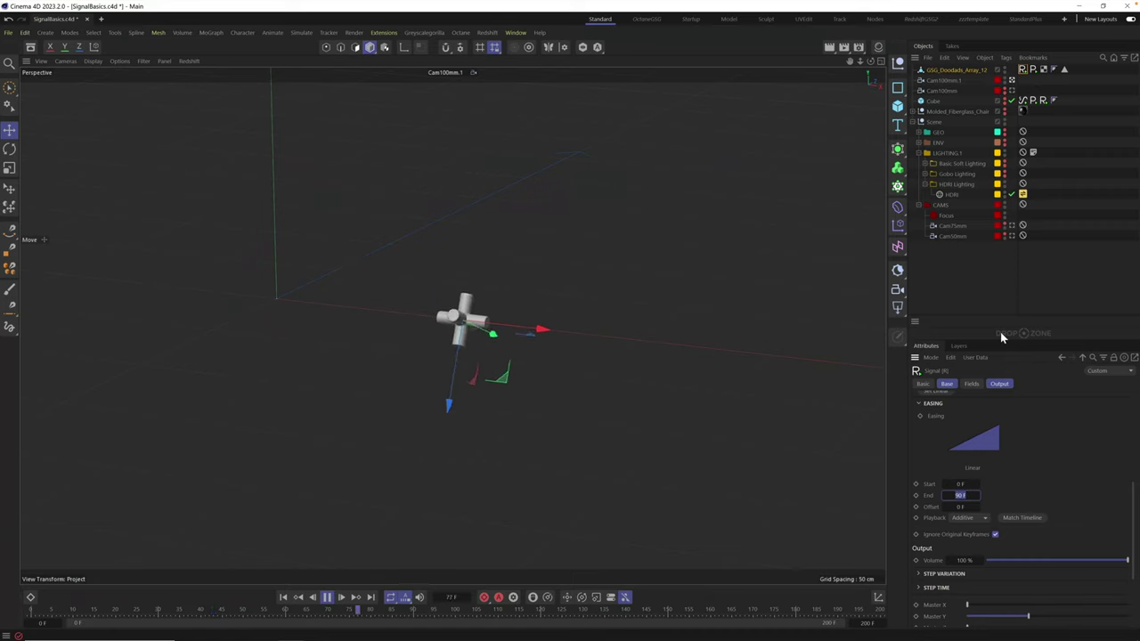
{"action": "type", "text": "30"}
{"action": "key", "text": "Return"}
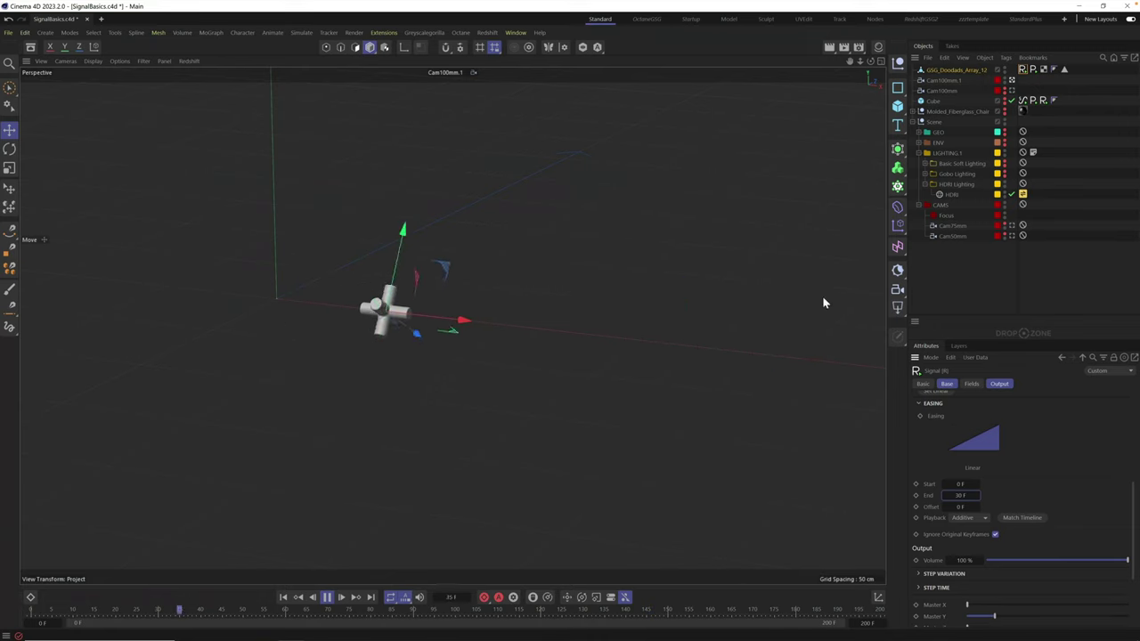
{"action": "left_click", "coordinate": [1032, 71]}
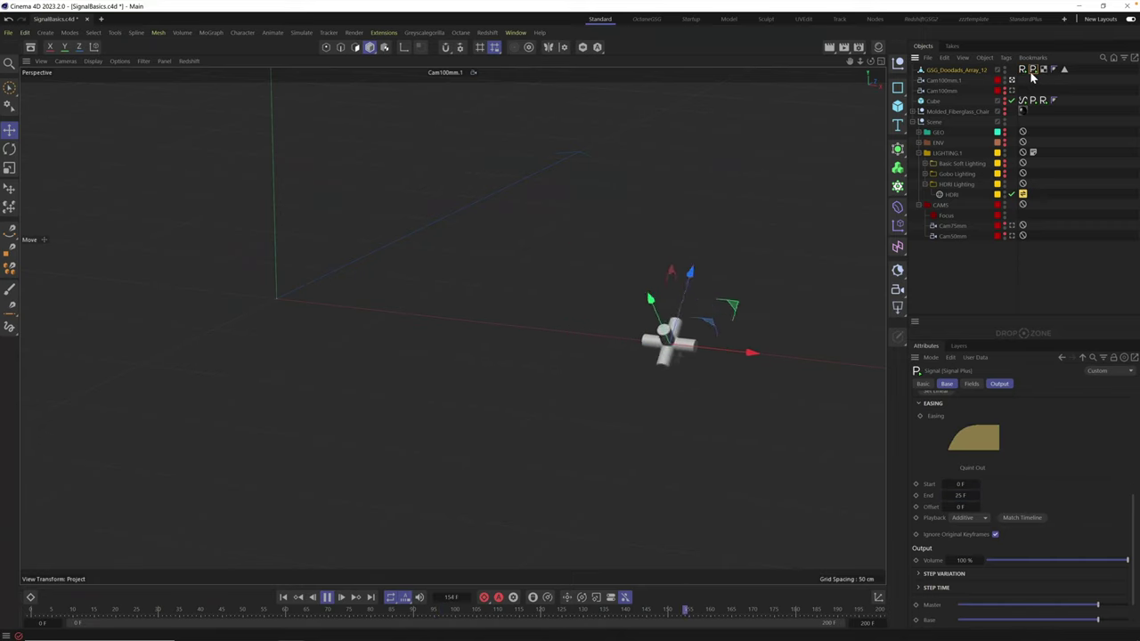
- Add a Noise modifier to the position Signal Plus tag, entering Speed 1.54
{"action": "scroll", "coordinate": [1135, 452], "scroll_direction": "up", "scroll_amount": 1}
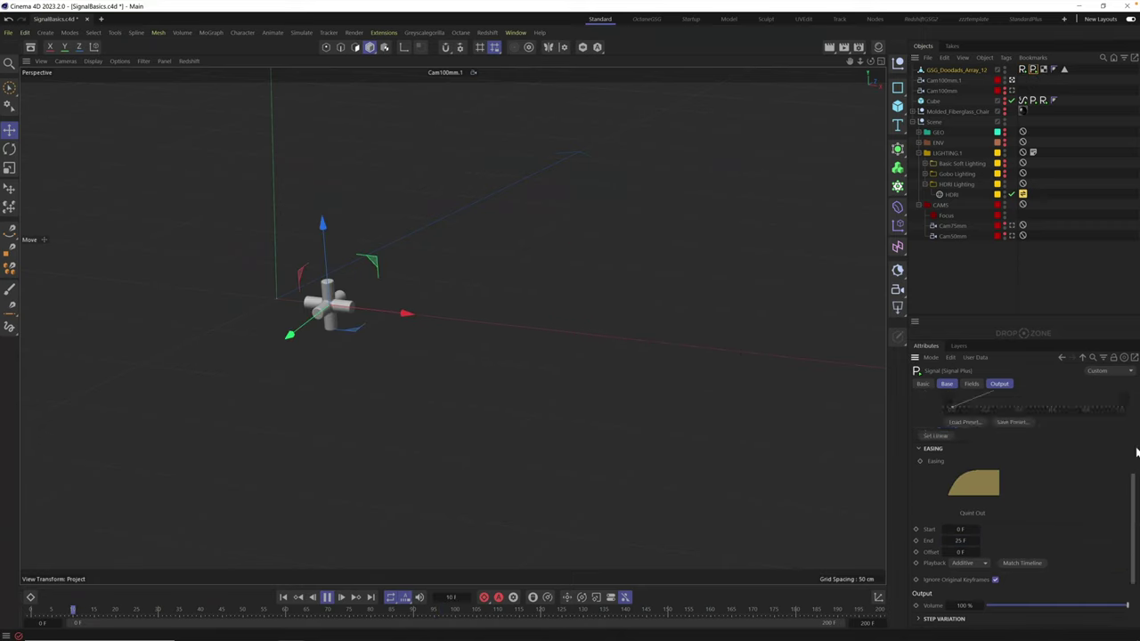
{"action": "scroll", "coordinate": [1135, 453], "scroll_direction": "up", "scroll_amount": 4}
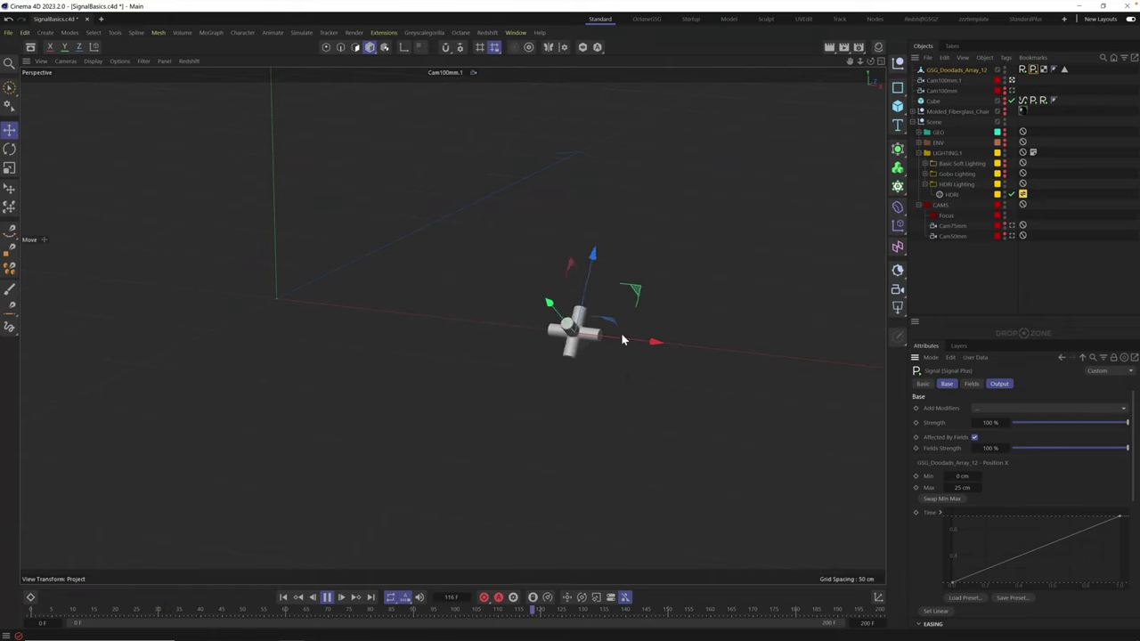
{"action": "left_click", "coordinate": [1006, 409]}
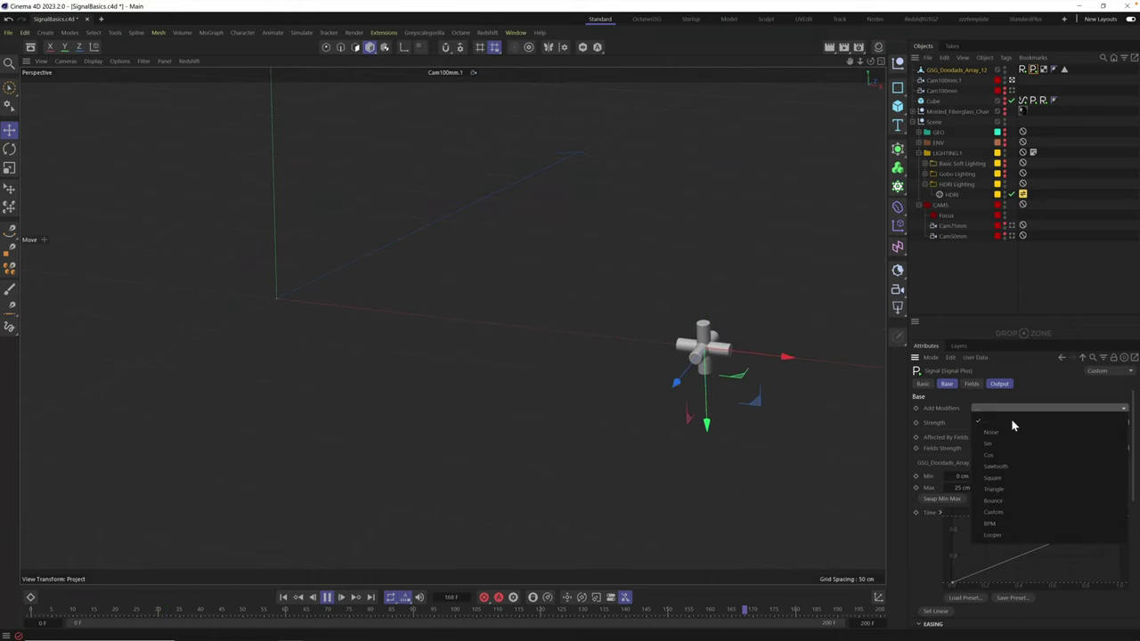
{"action": "left_click", "coordinate": [1009, 433]}
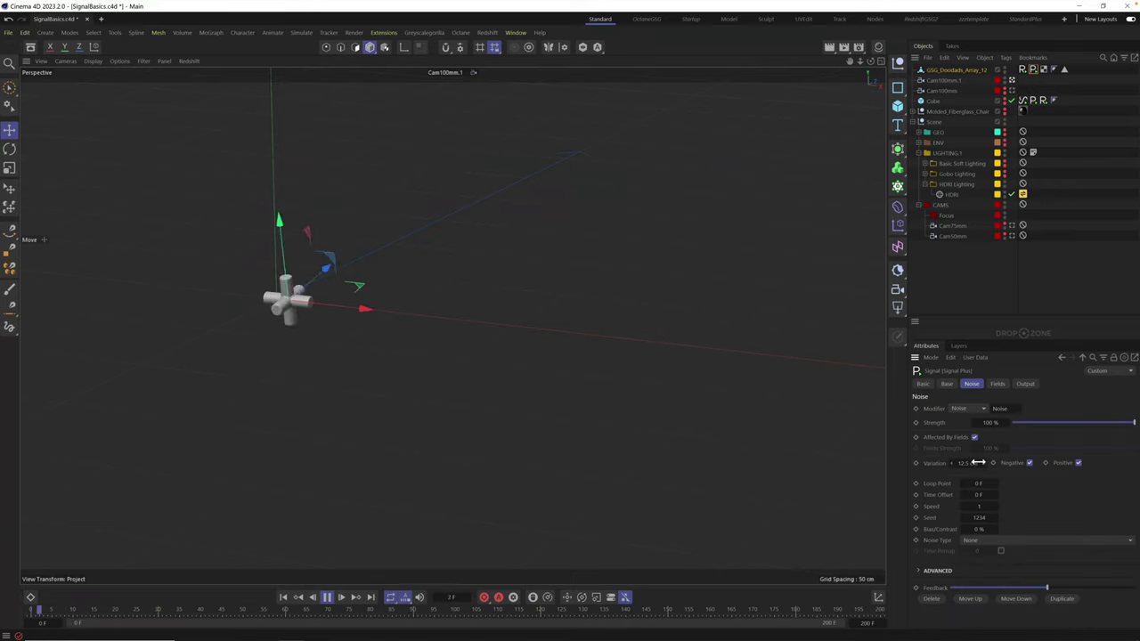
{"action": "double_click", "coordinate": [979, 506]}
{"action": "type", "text": "1.54"}
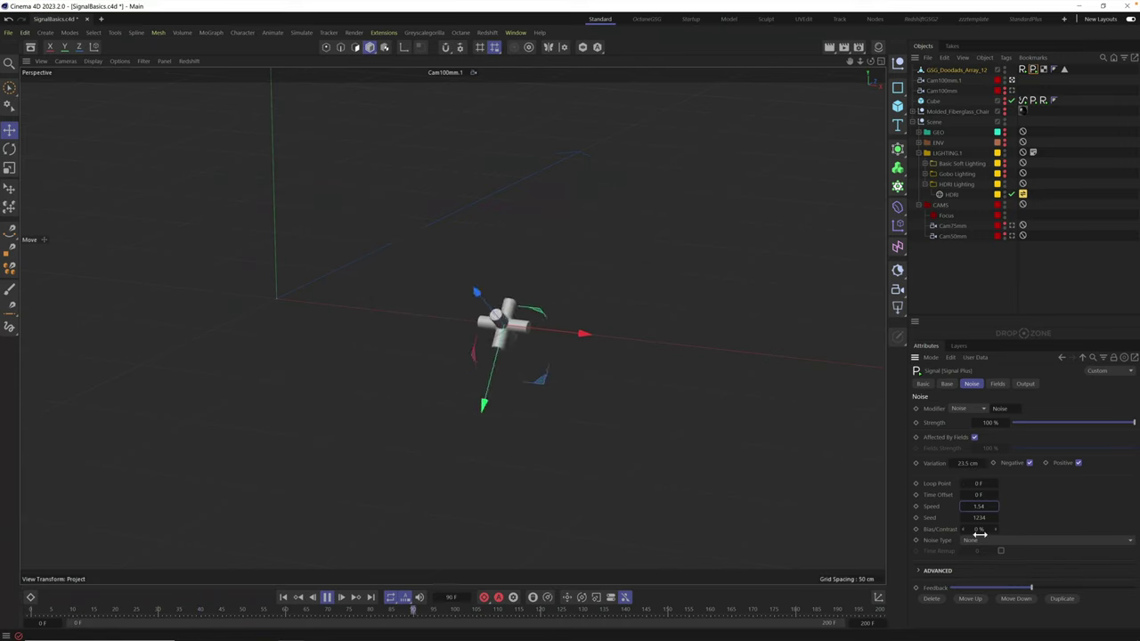
- Set the noise Bias/Contrast to 100% and lower Speed to 0.25
{"action": "left_click_drag", "start_coordinate": [980, 533], "coordinate": [1038, 525]}
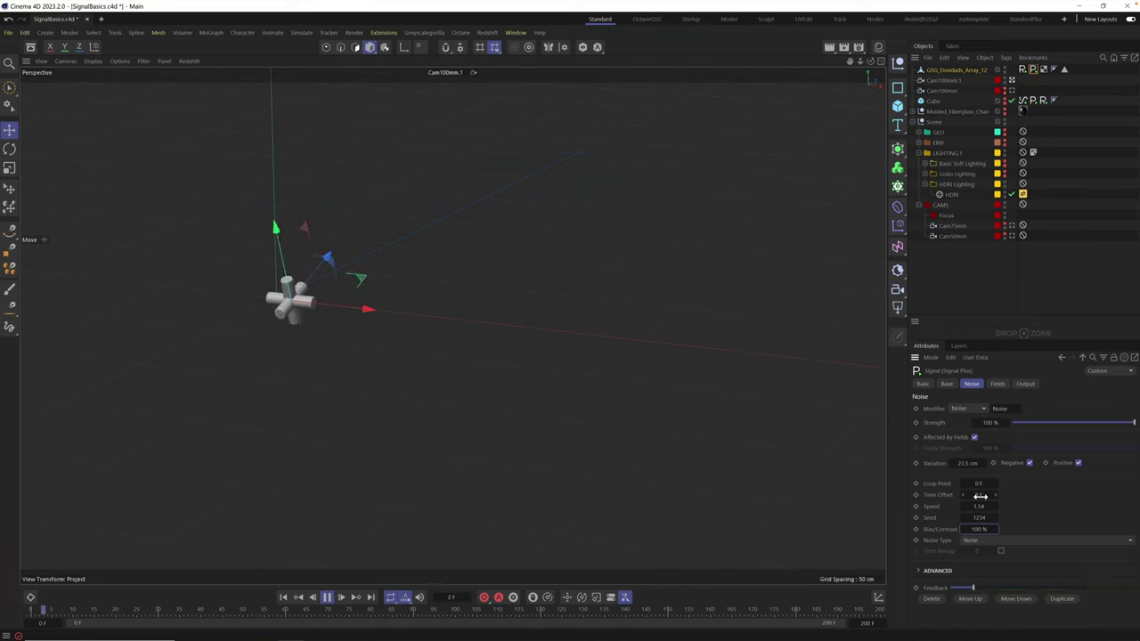
{"action": "left_click_drag", "start_coordinate": [980, 506], "coordinate": [1038, 509]}
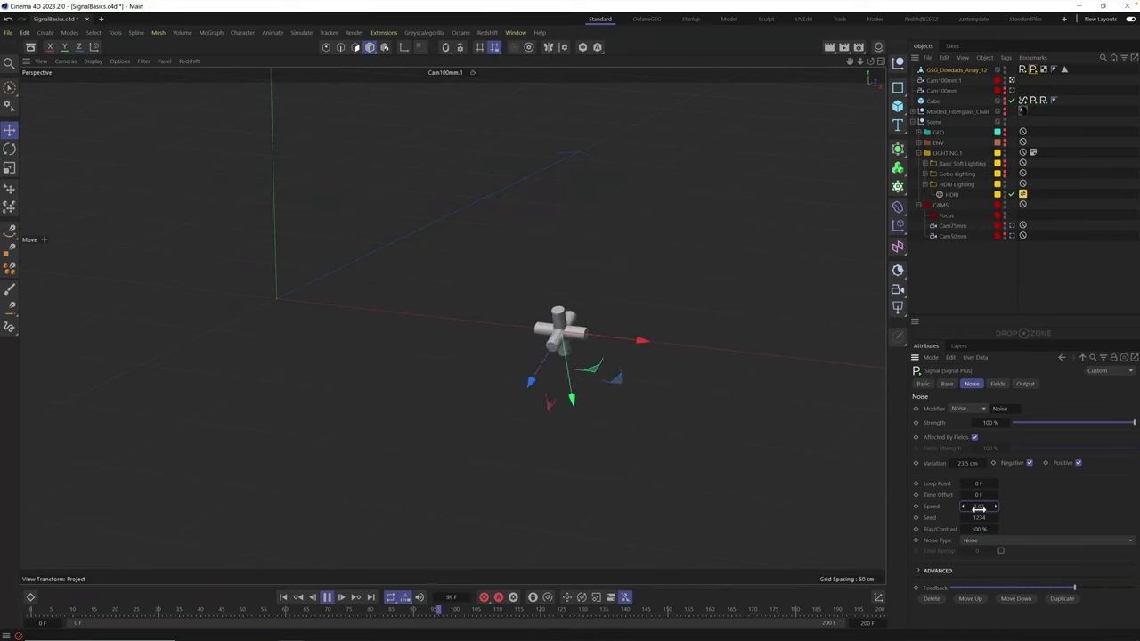
{"action": "left_click_drag", "start_coordinate": [978, 507], "coordinate": [847, 507]}
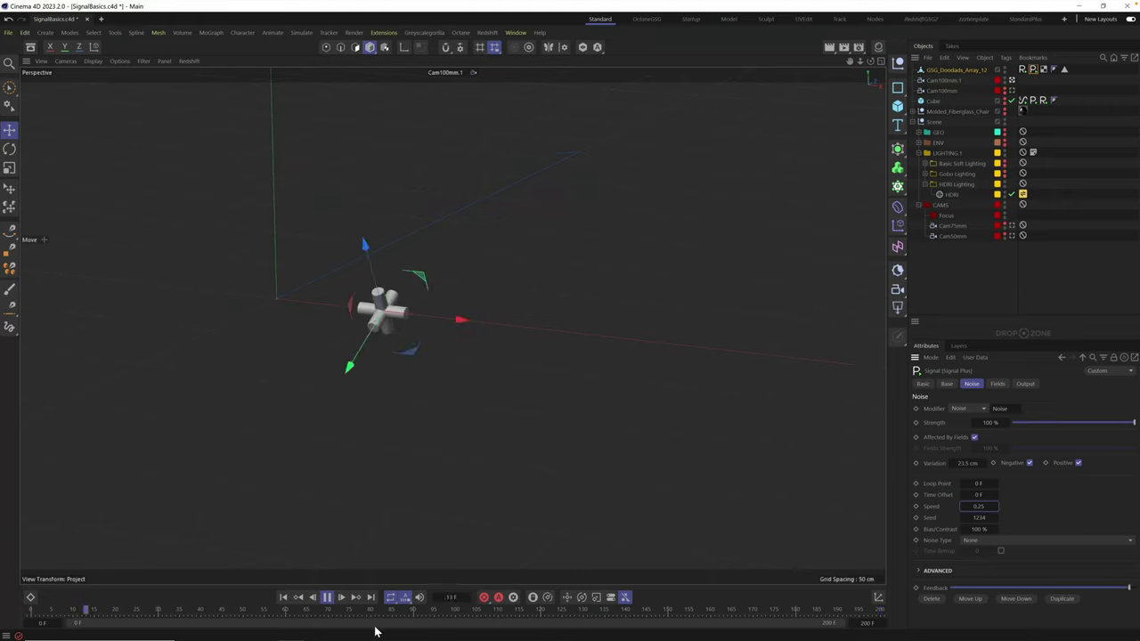
- Stop playback at frame 49 and show Array 12's rotation Signal tag settings (Max 291° on P)
{"action": "left_click", "coordinate": [327, 597]}
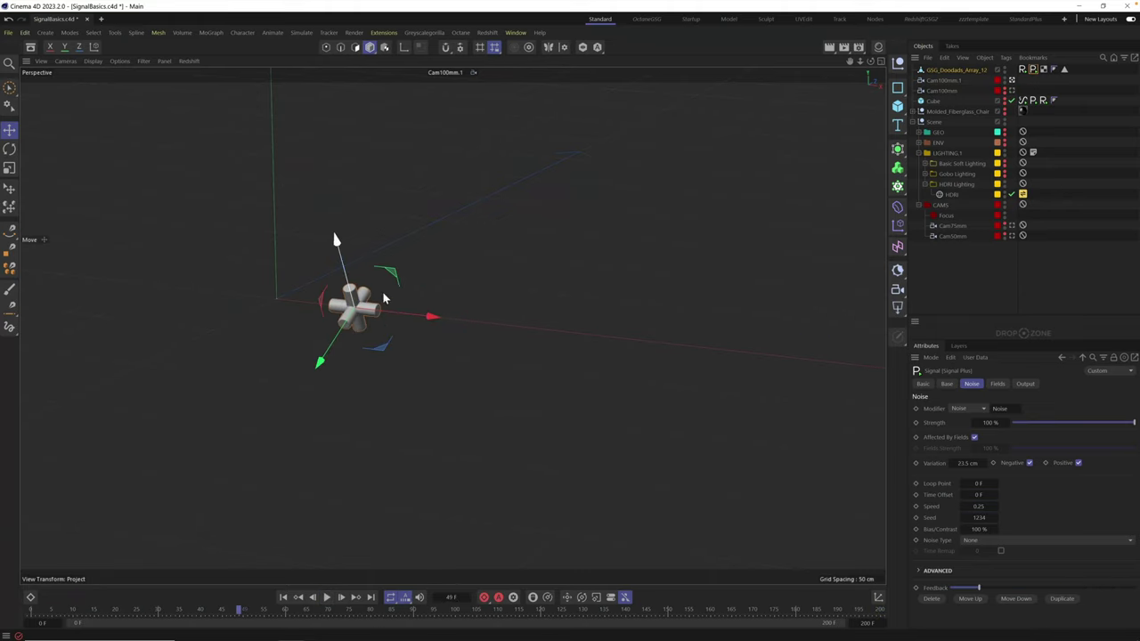
{"action": "scroll", "coordinate": [355, 307], "scroll_direction": "up", "scroll_amount": 4}
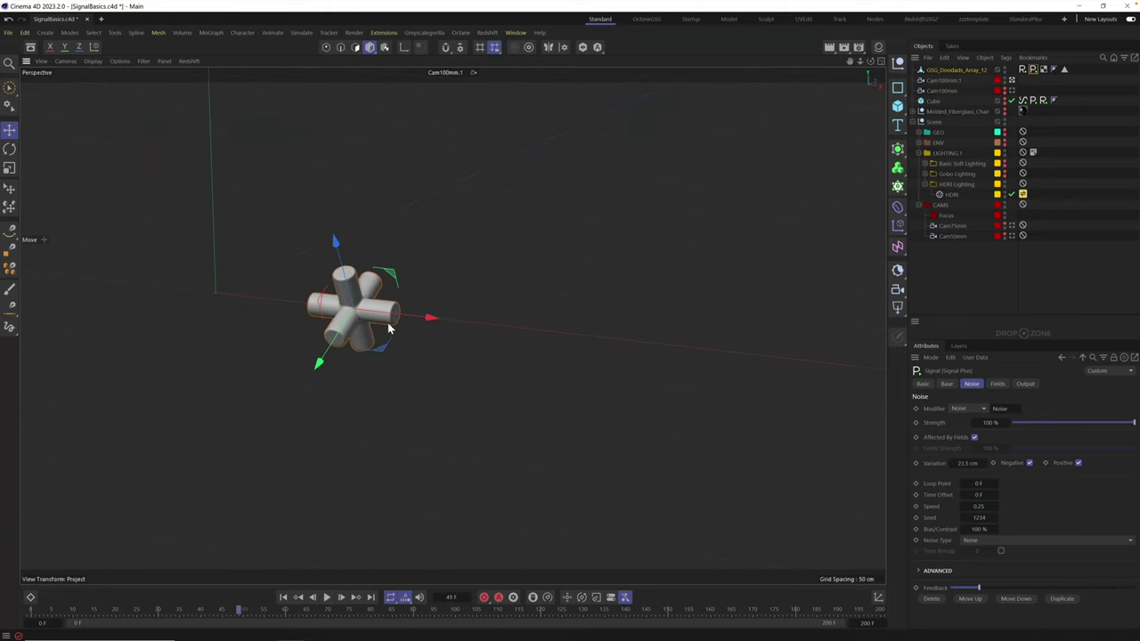
{"action": "middle_click_drag", "start_coordinate": [388, 329], "coordinate": [564, 238], "text": "alt"}
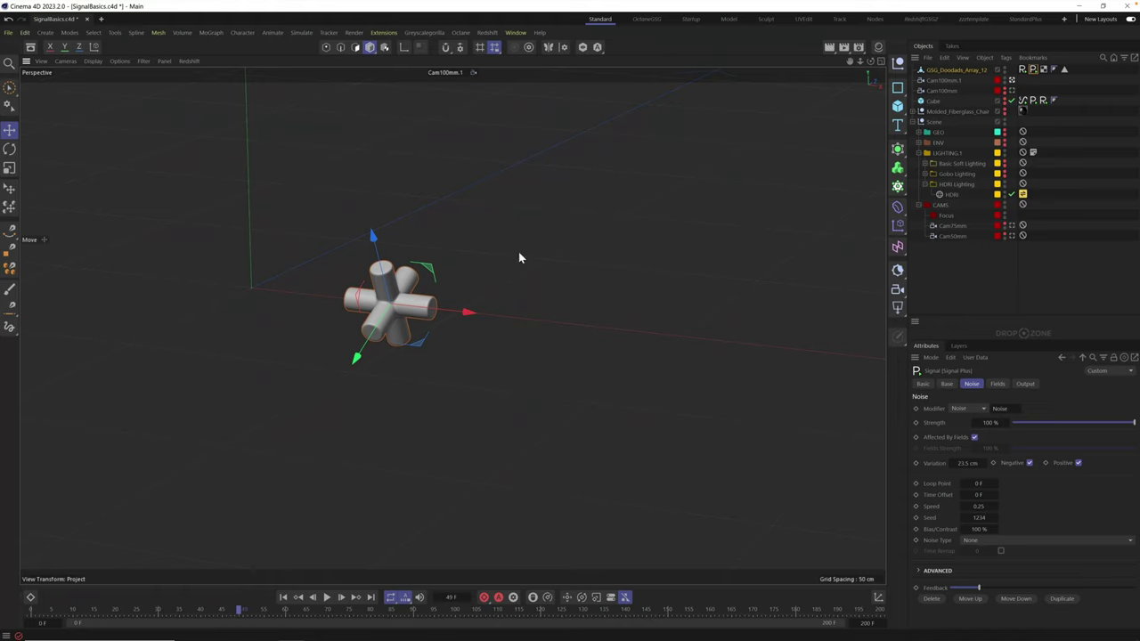
{"action": "scroll", "coordinate": [423, 306], "scroll_direction": "up", "scroll_amount": 2}
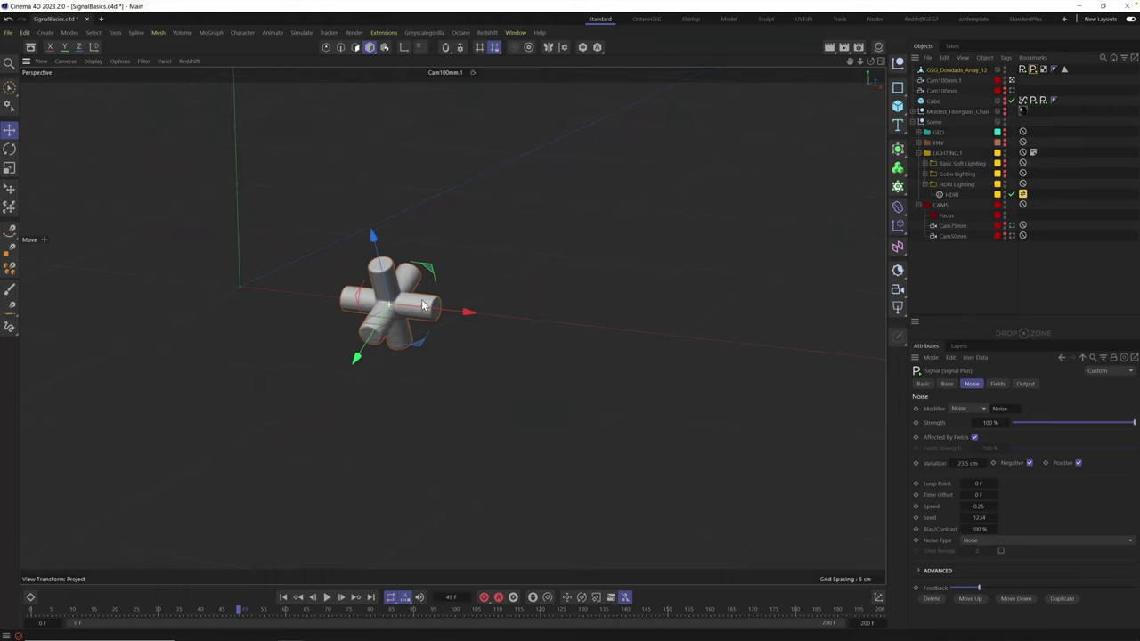
{"action": "left_click", "coordinate": [1022, 70]}
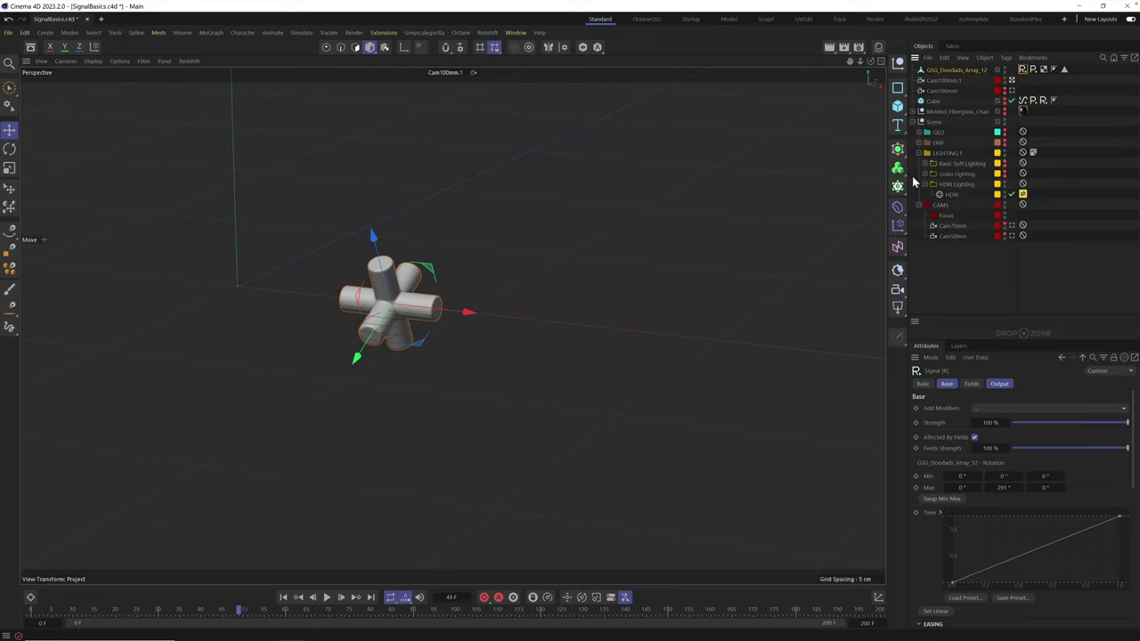